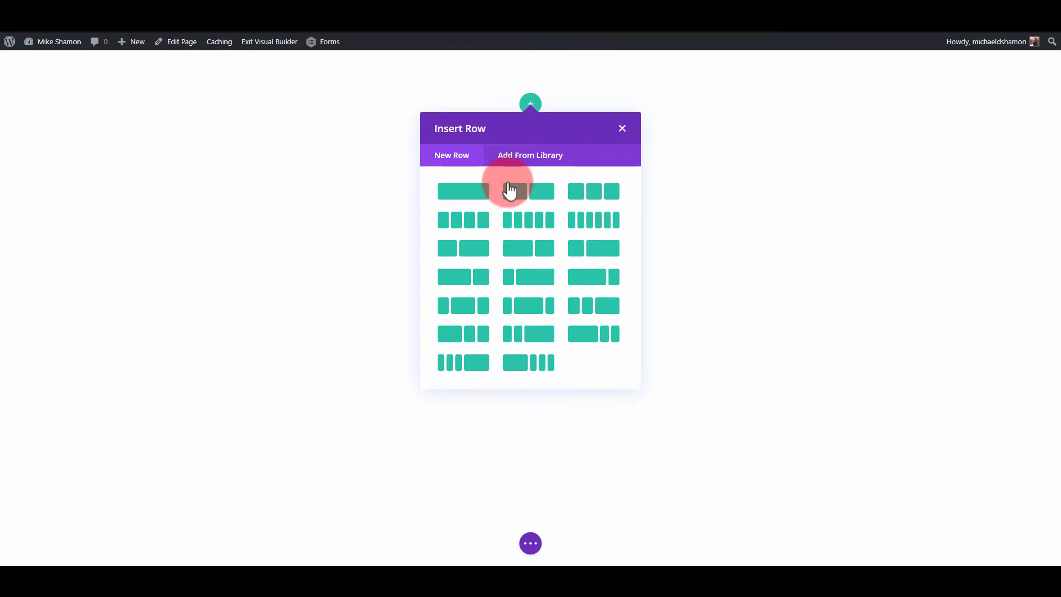
# Insert a single-column row and add a Text module to it.
pyautogui.click(474, 193)
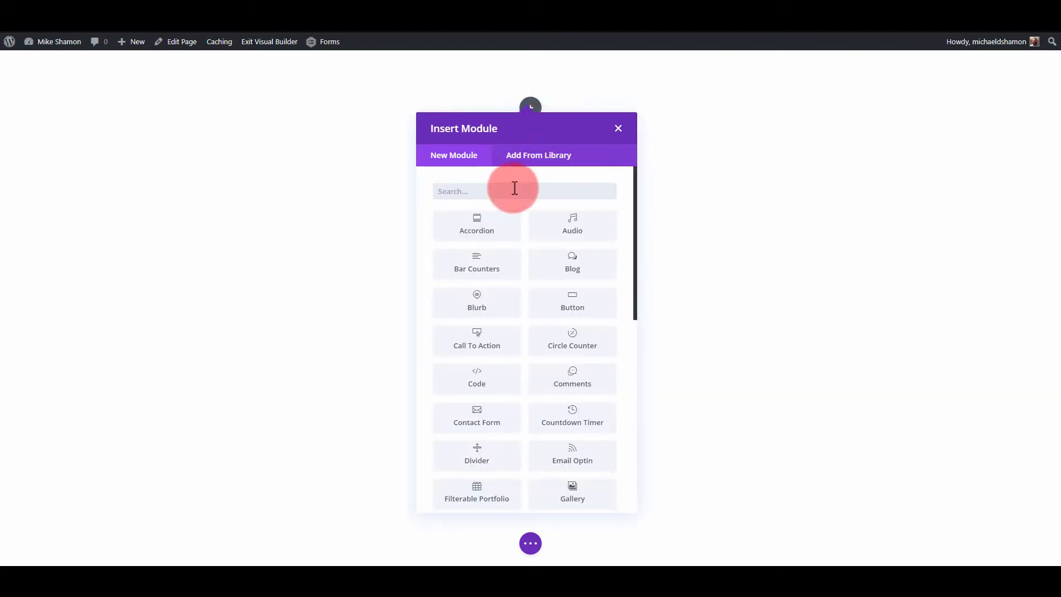
pyautogui.write('t')
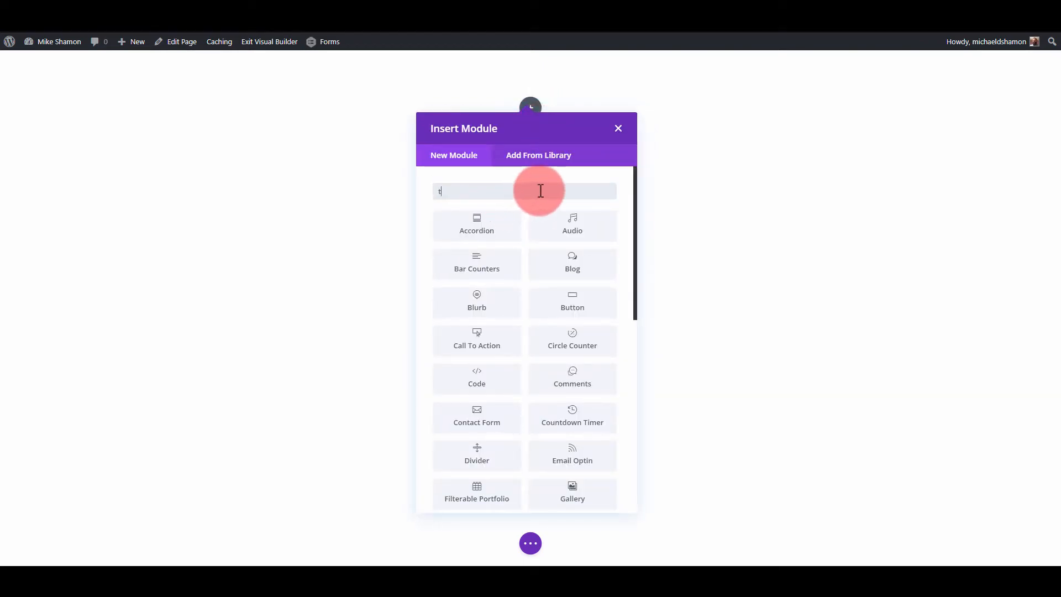
pyautogui.write('e')
pyautogui.click(573, 299)
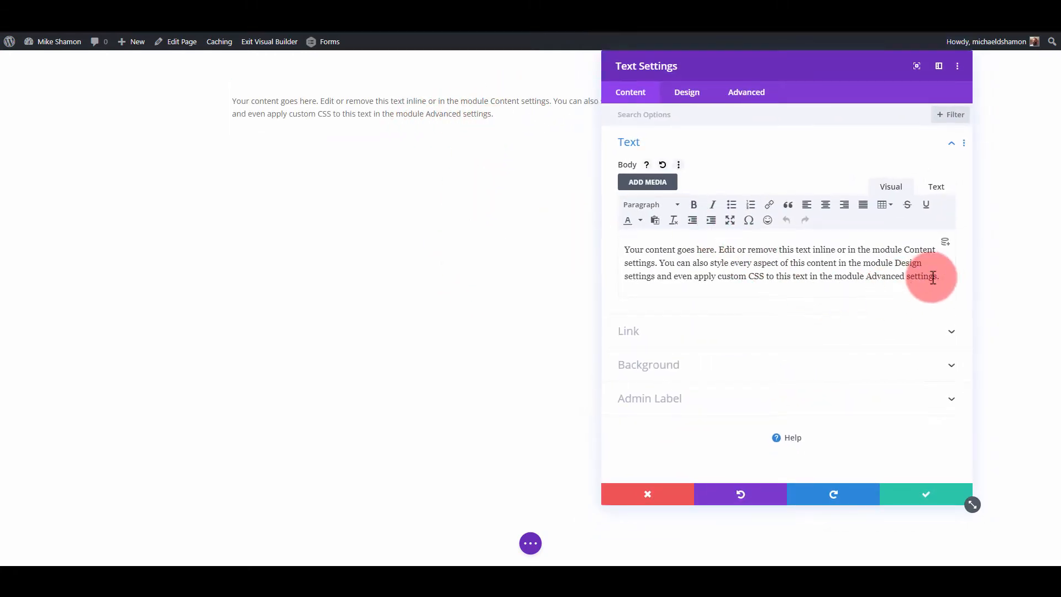
# Replace the module's placeholder body with "Lorem ipsum dolor sit amet, consectetur adipiscing elit" and save it.
pyautogui.tripleClick(773, 273)
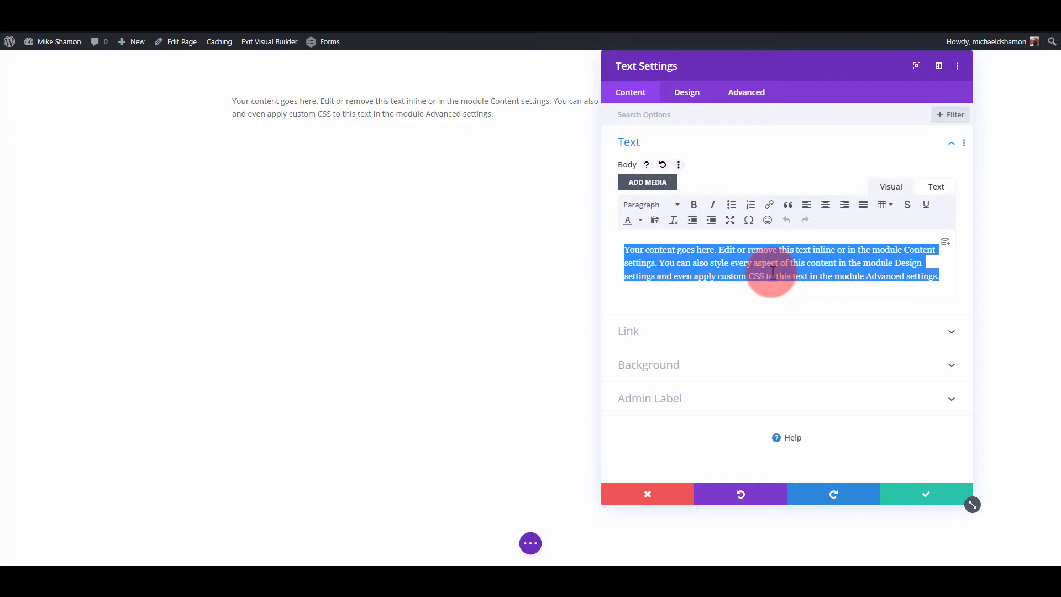
pyautogui.write('Lorem ipsum dolor sit amet, consectetur adipiscing elit')
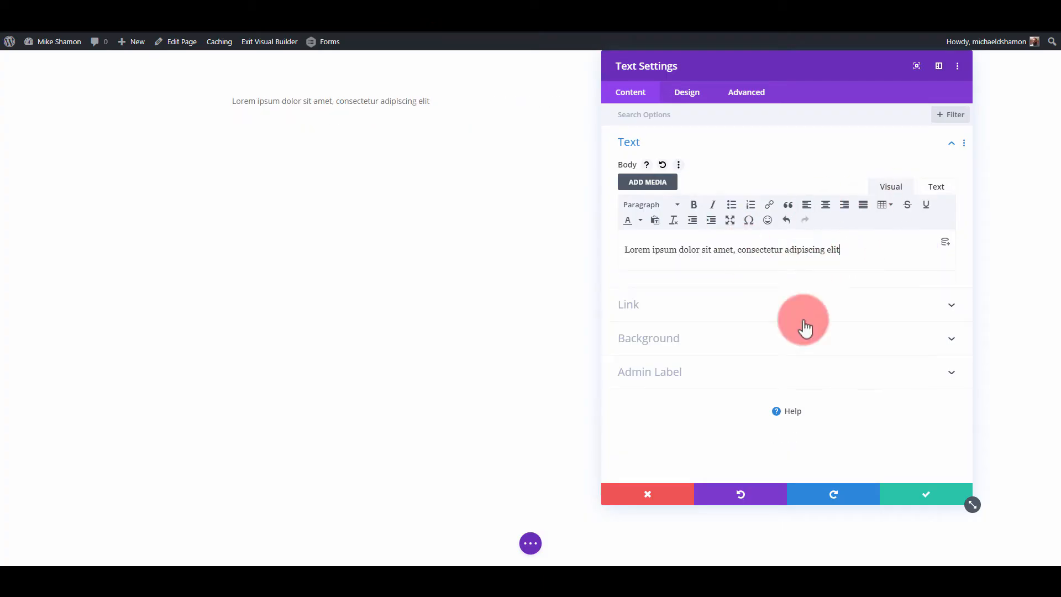
pyautogui.click(899, 484)
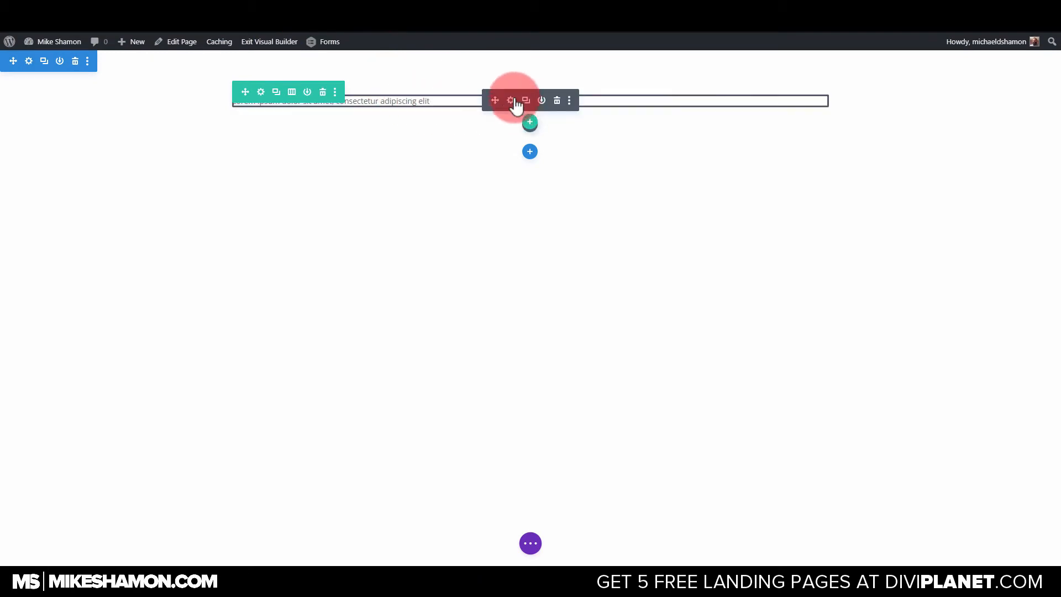
# Set the Text module's font to Open Sans with the Ultra Bold weight in its design settings.
pyautogui.click(511, 100)
pyautogui.click(688, 92)
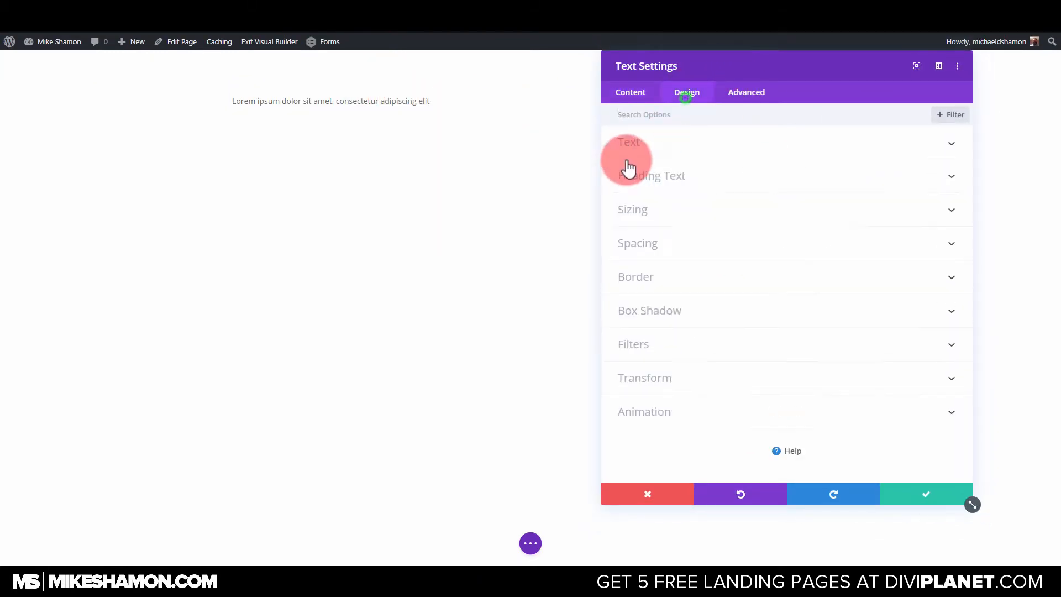
pyautogui.click(648, 144)
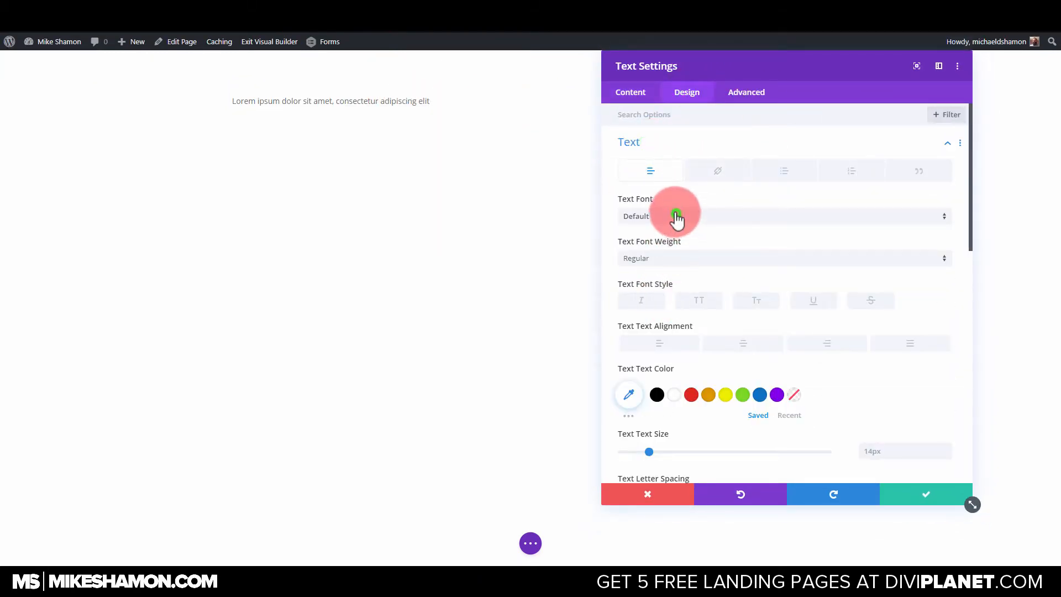
pyautogui.click(677, 217)
pyautogui.click(678, 84)
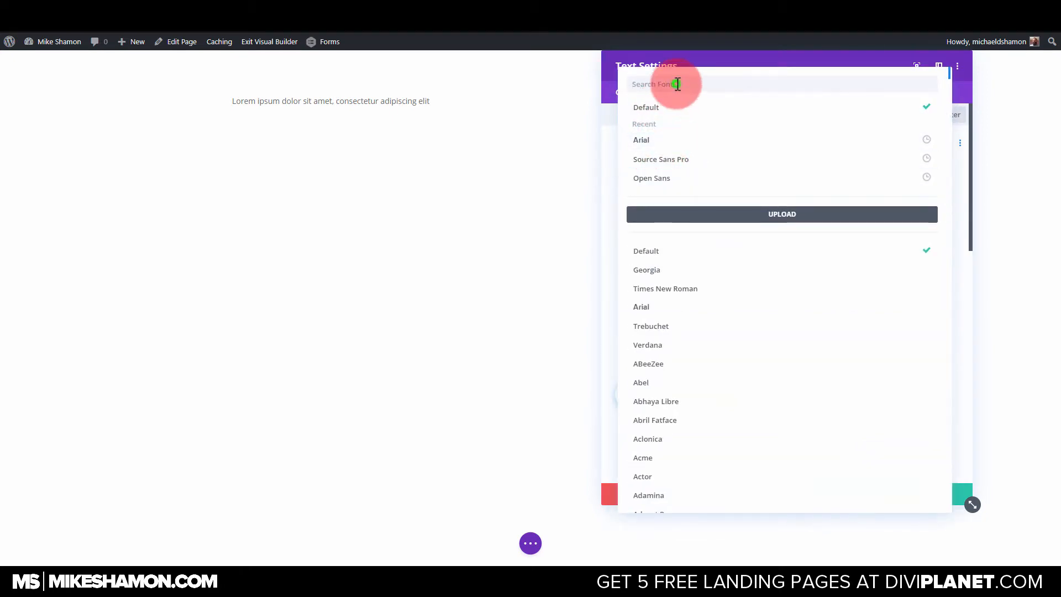
pyautogui.write('ope')
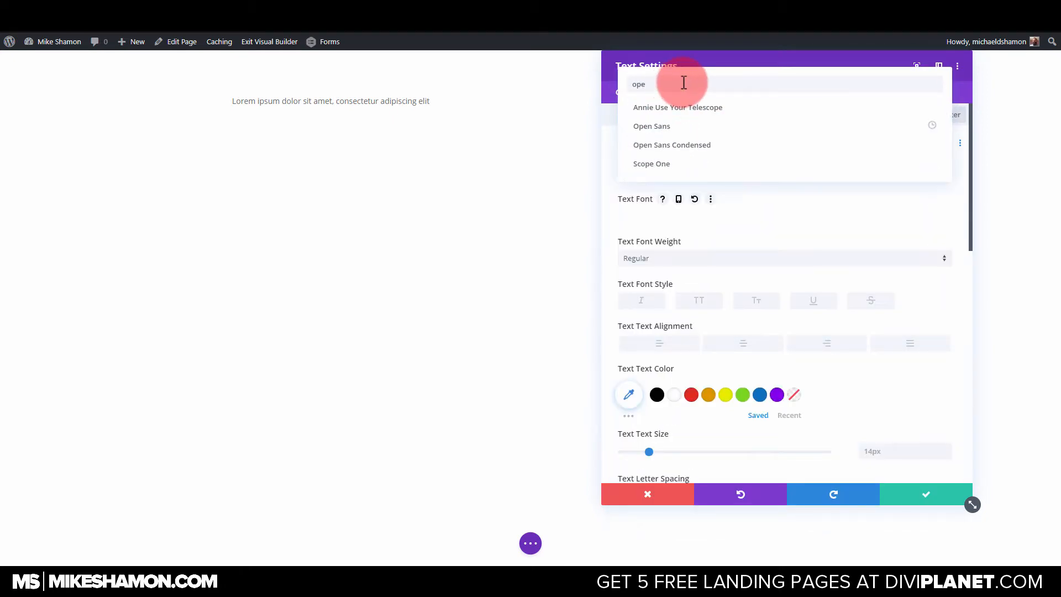
pyautogui.click(655, 127)
pyautogui.click(635, 257)
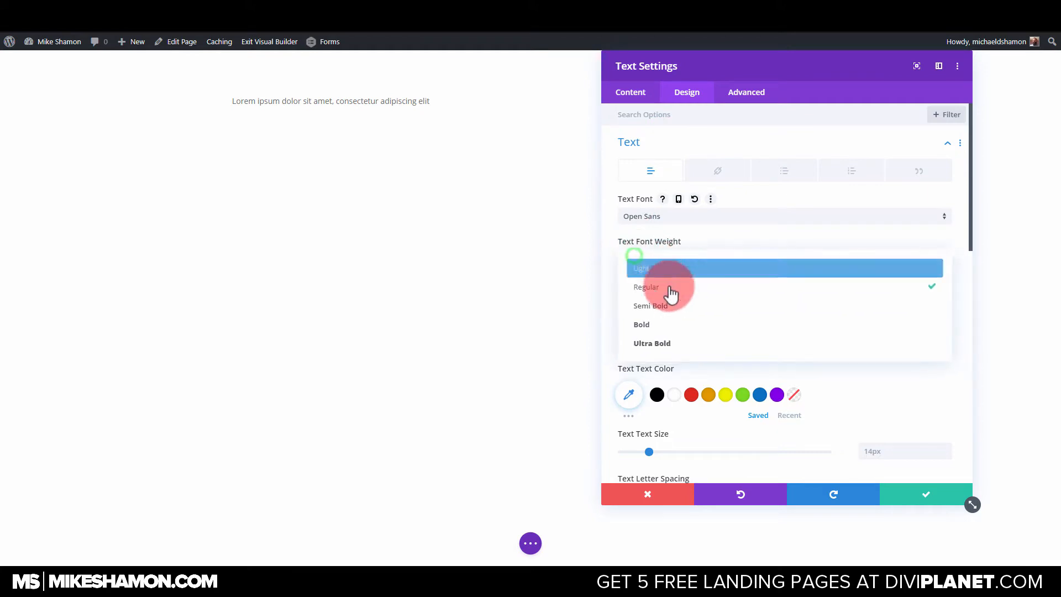
pyautogui.click(657, 343)
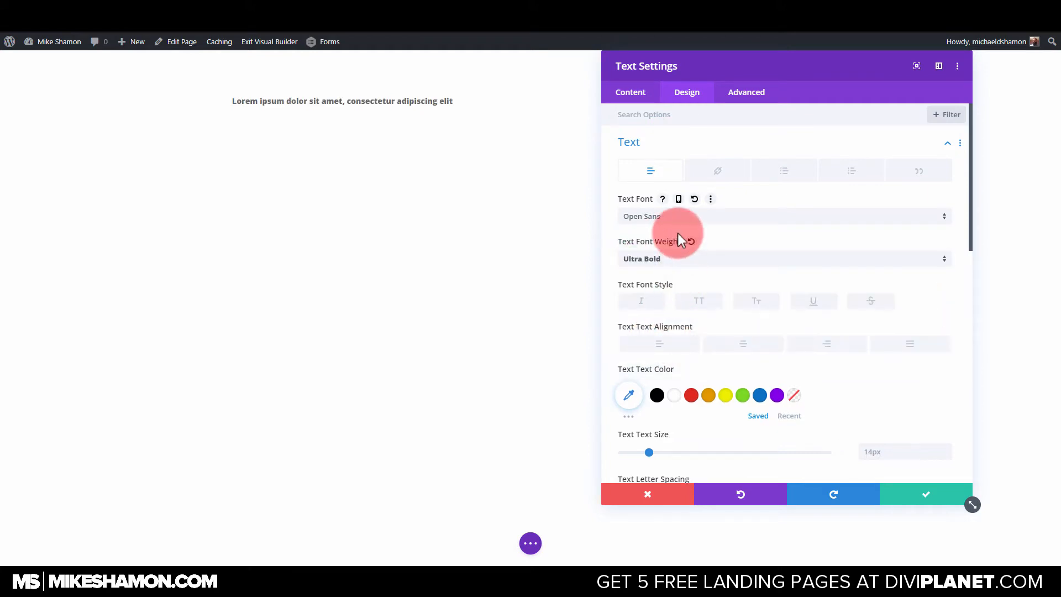
# Set the module's text size to 54px and its text color to black.
pyautogui.scroll(-2, 678, 235)
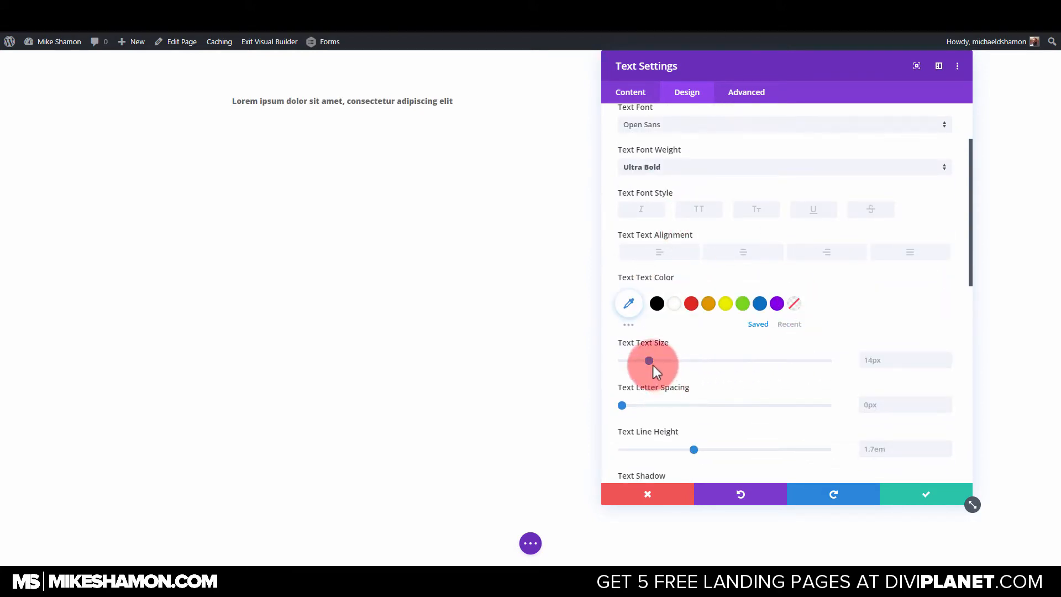
pyautogui.moveTo(652, 365); pyautogui.dragTo(733, 358)
pyautogui.click(661, 304)
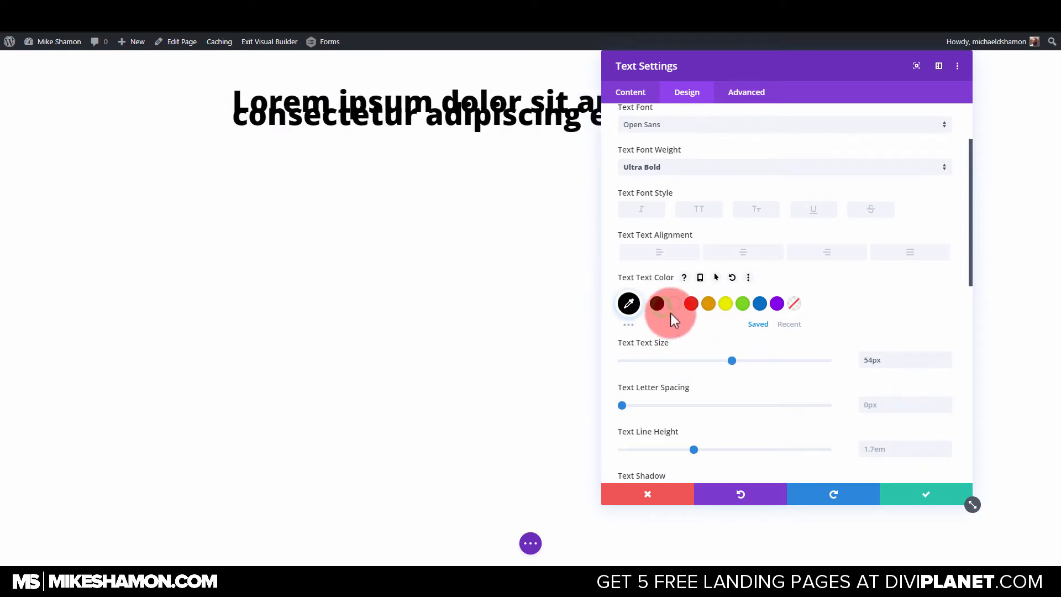
# Set the text line height to 1.2em and center-align the text.
pyautogui.scroll(-2, 727, 326)
pyautogui.moveTo(672, 356); pyautogui.dragTo(642, 356)
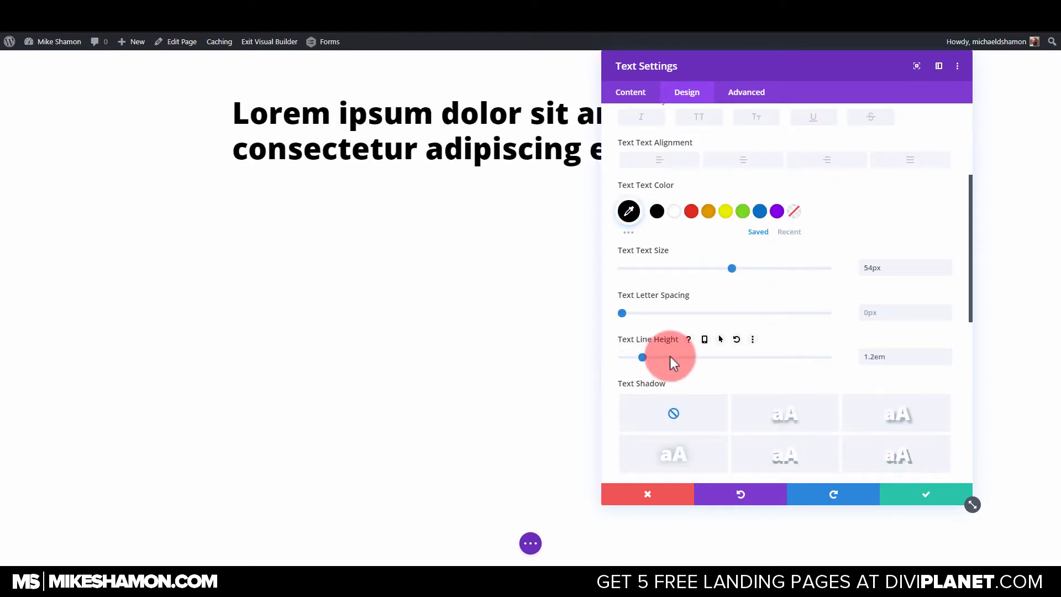
pyautogui.click(740, 160)
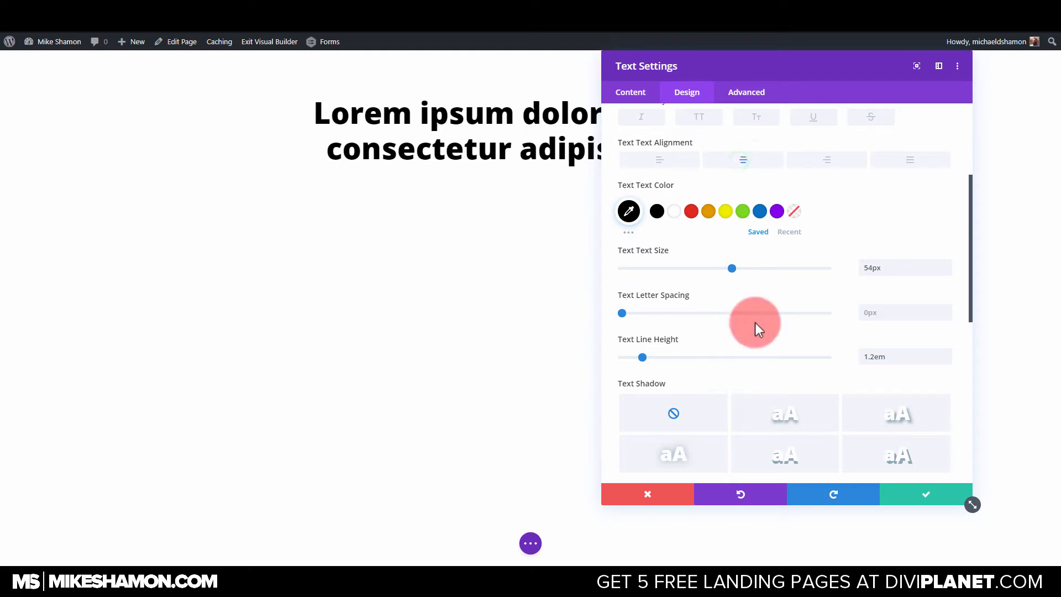
# Apply the last preset of the text shadow options, the hard diagonal shadow, to the text.
pyautogui.scroll(-2, 755, 323)
pyautogui.moveTo(761, 67); pyautogui.dragTo(771, 87)
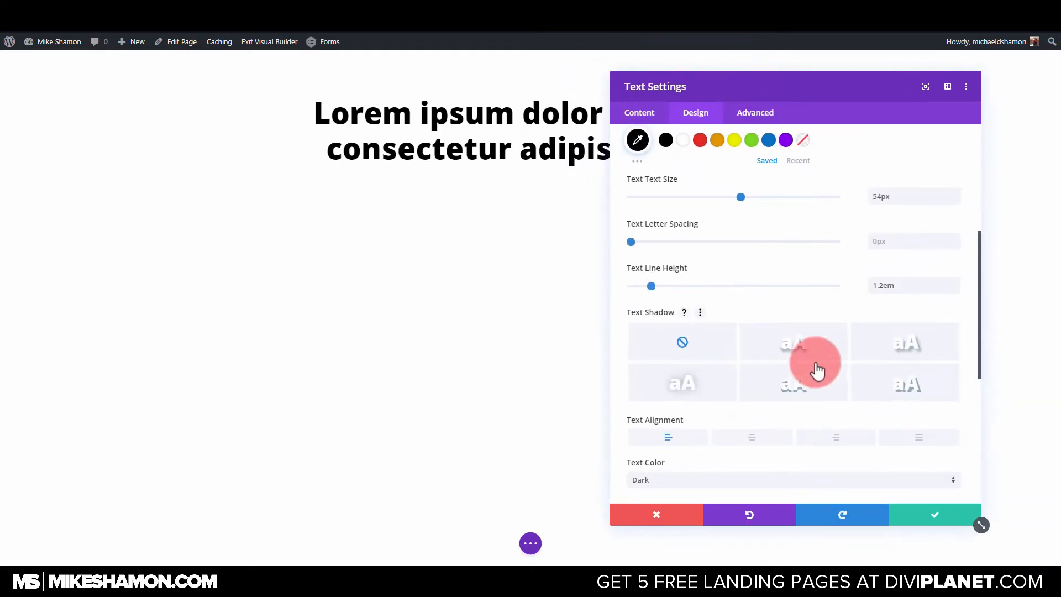
pyautogui.scroll(-4, 824, 370)
pyautogui.click(909, 207)
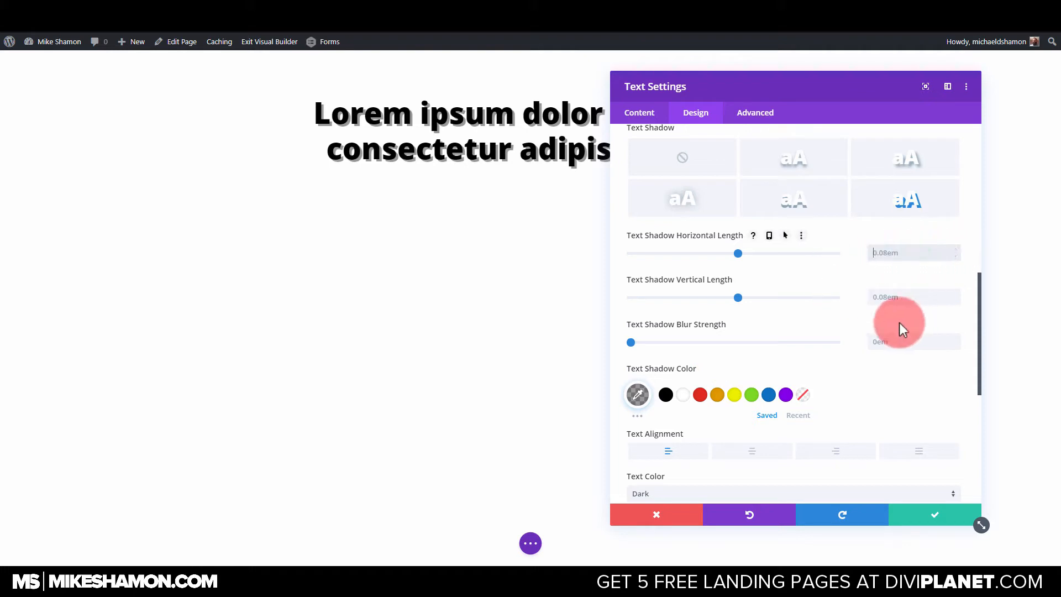
# Set the text shadow's vertical length to 3em and its horizontal length to 0.03em.
pyautogui.click(914, 297)
pyautogui.write('3')
pyautogui.click(914, 253)
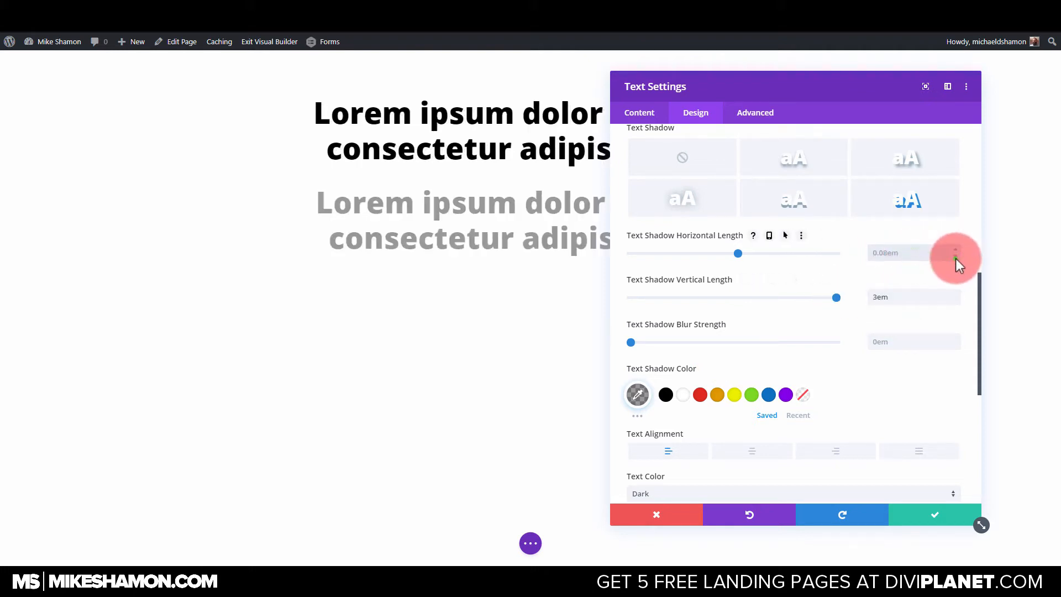
pyautogui.doubleClick(956, 258)
pyautogui.doubleClick(956, 258)
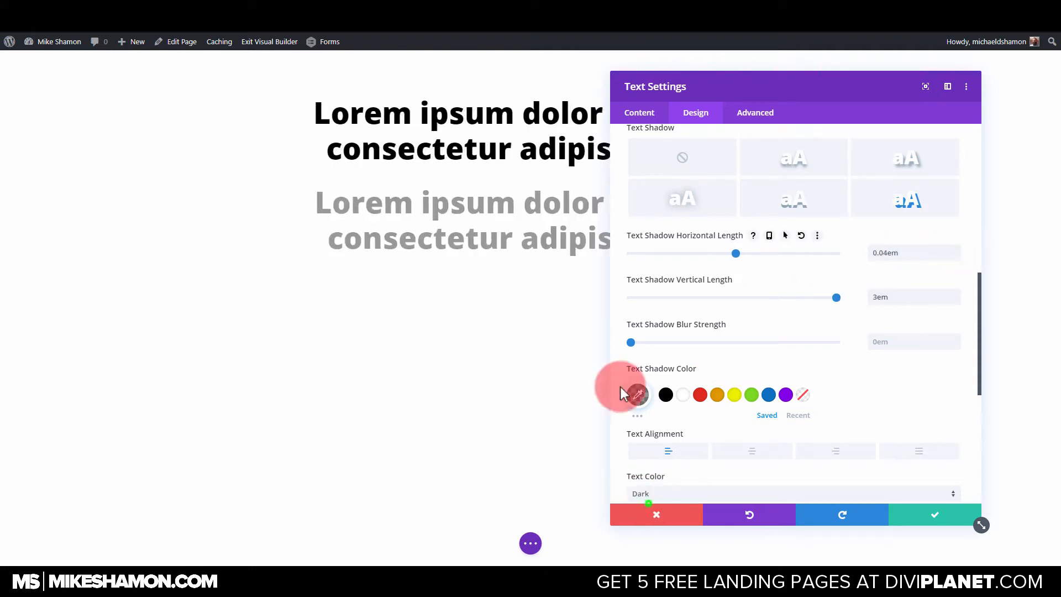
pyautogui.click(956, 258)
# Set the text shadow's vertical length to 0.03em and save the module.
pyautogui.doubleClick(953, 300)
pyautogui.moveTo(930, 297); pyautogui.dragTo(841, 308)
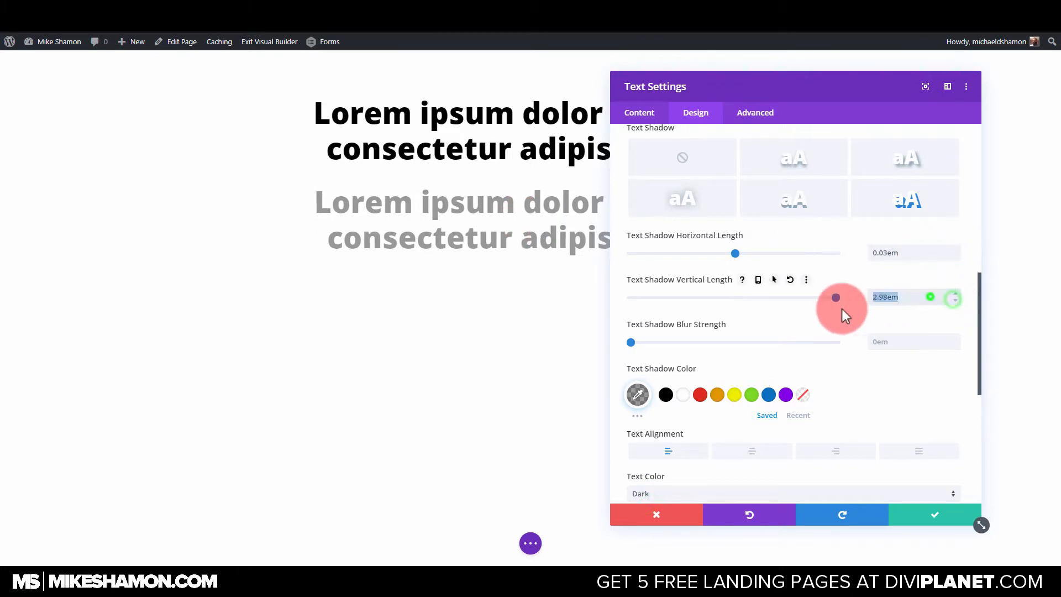
pyautogui.click(951, 303)
pyautogui.doubleClick(955, 300)
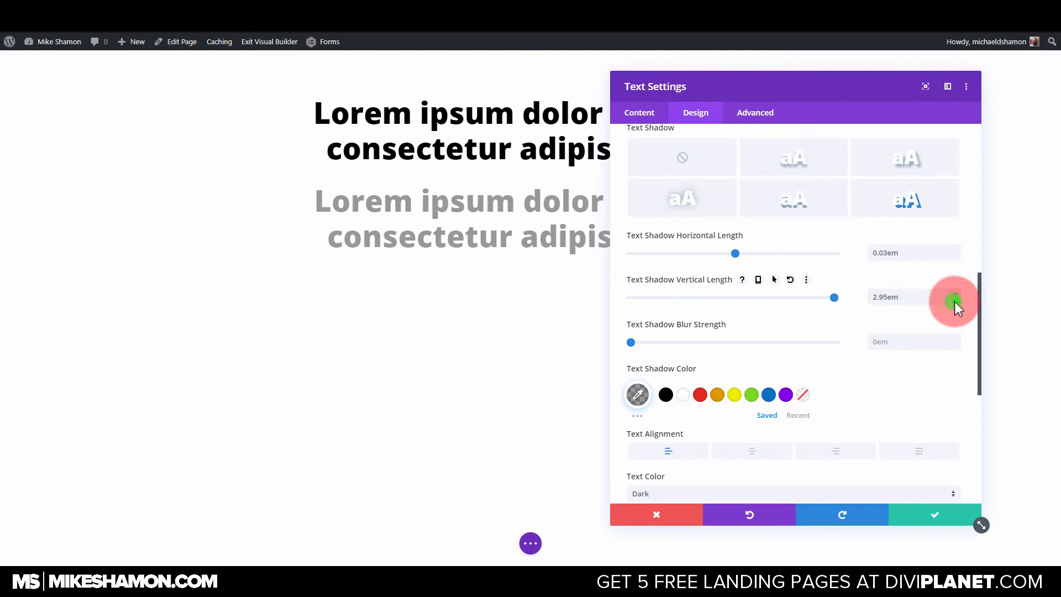
pyautogui.moveTo(954, 300); pyautogui.dragTo(821, 301)
pyautogui.write('0.08em')
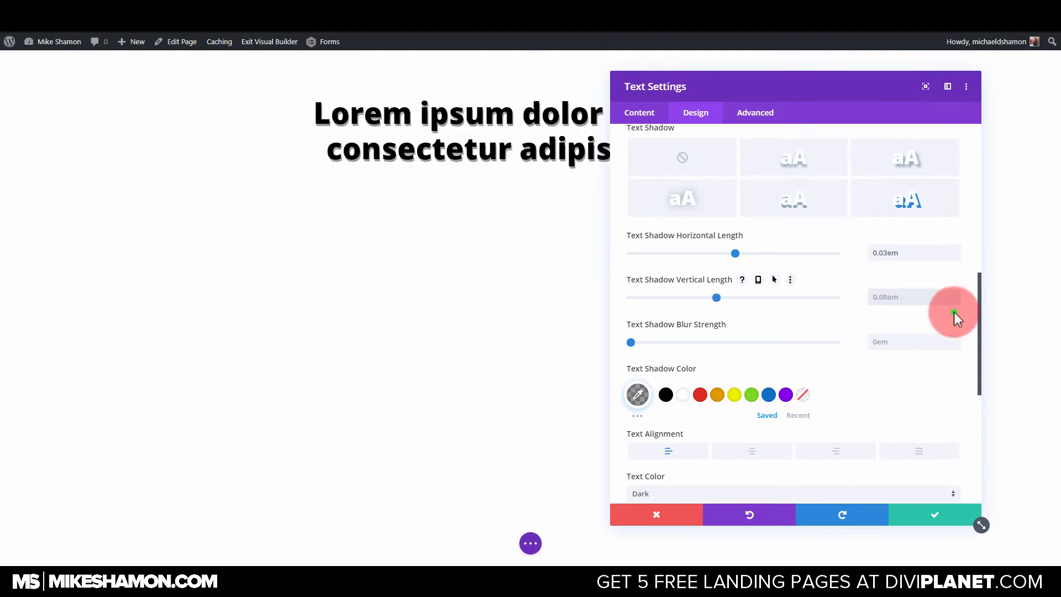
pyautogui.click(957, 300)
pyautogui.doubleClick(957, 300)
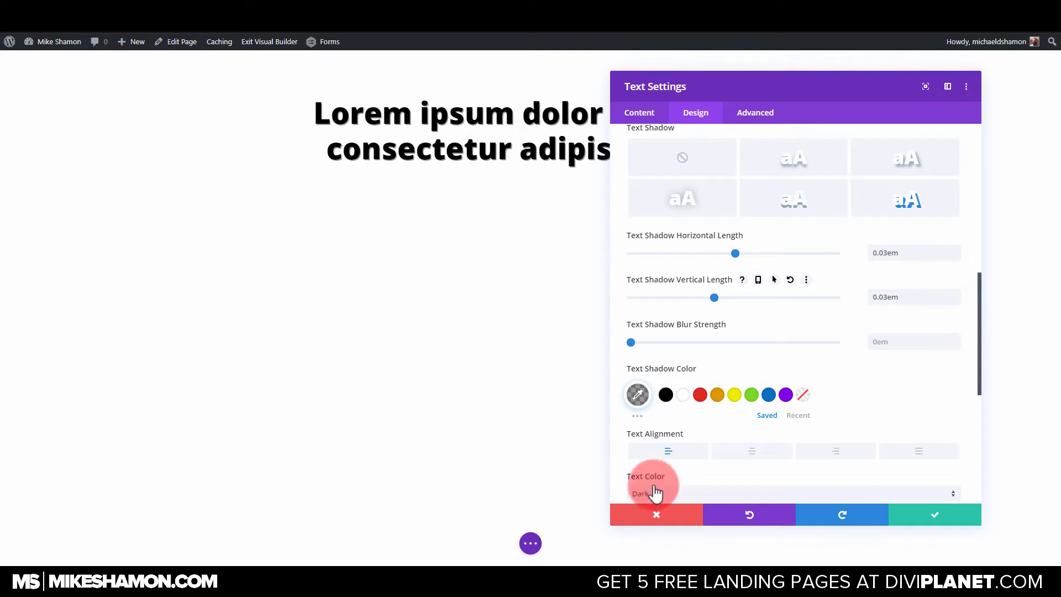
pyautogui.click(939, 518)
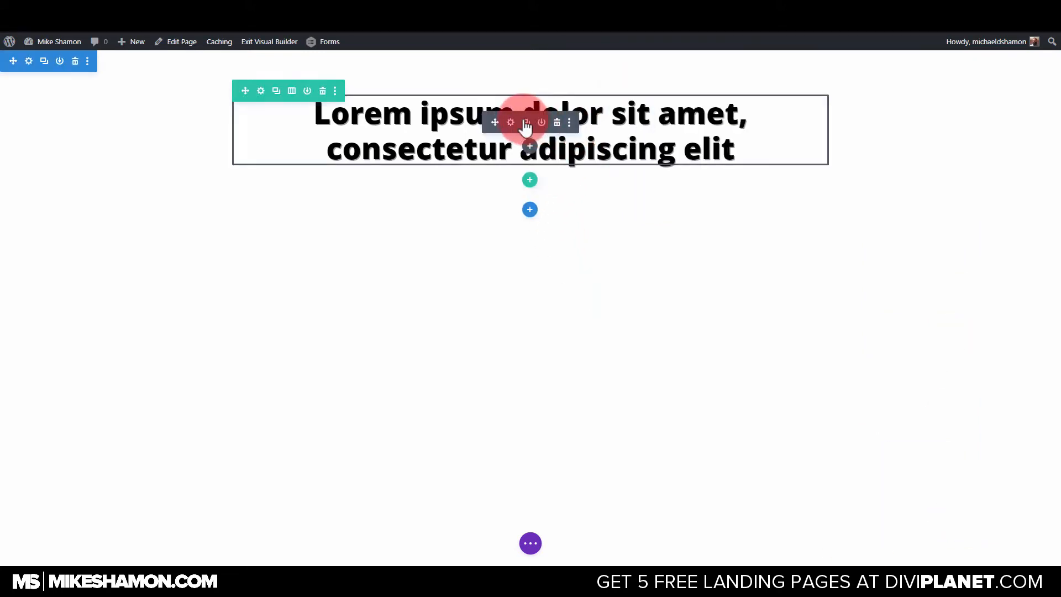
# Change the heading module's text color to red (#e02b20) and close its settings.
pyautogui.click(506, 119)
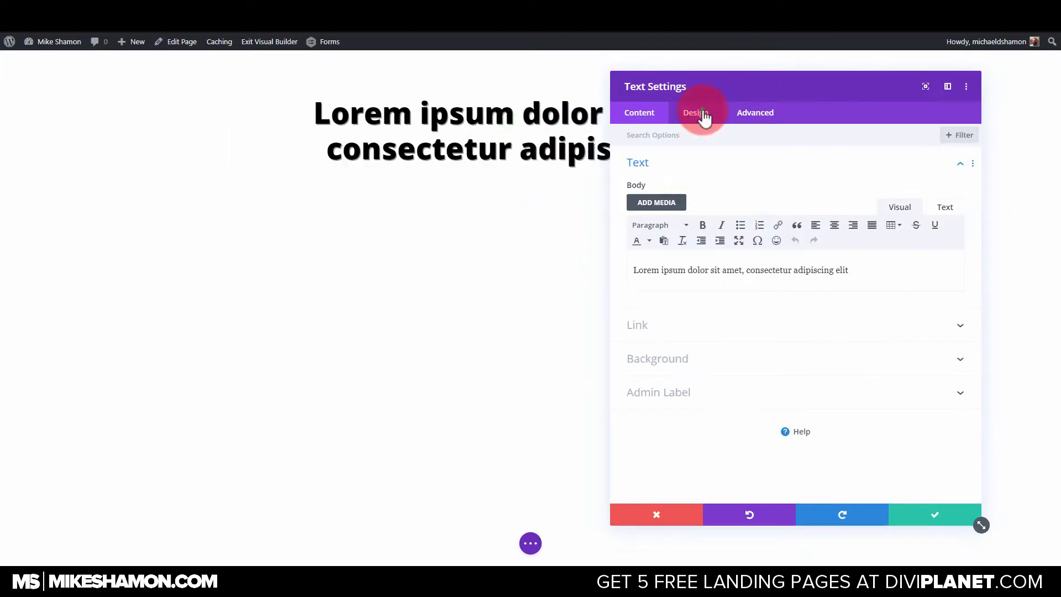
pyautogui.click(699, 114)
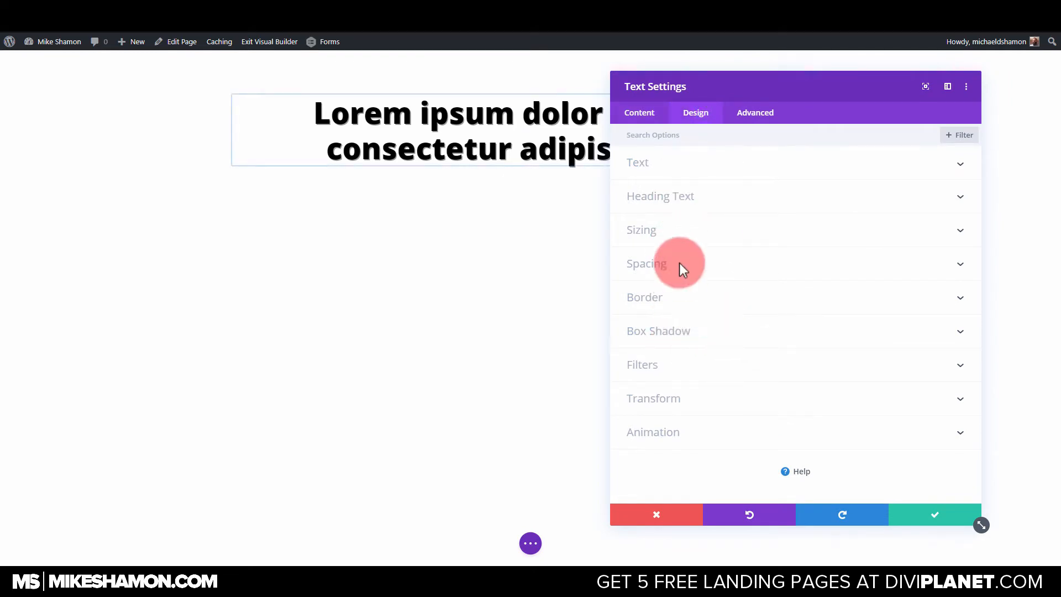
pyautogui.click(686, 156)
pyautogui.click(700, 415)
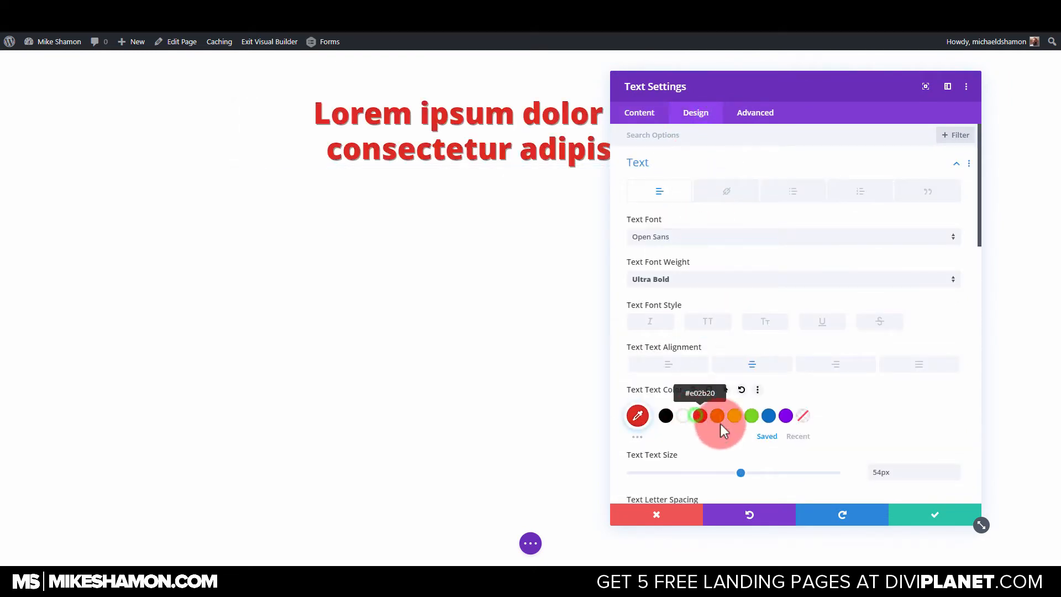
pyautogui.click(506, 136)
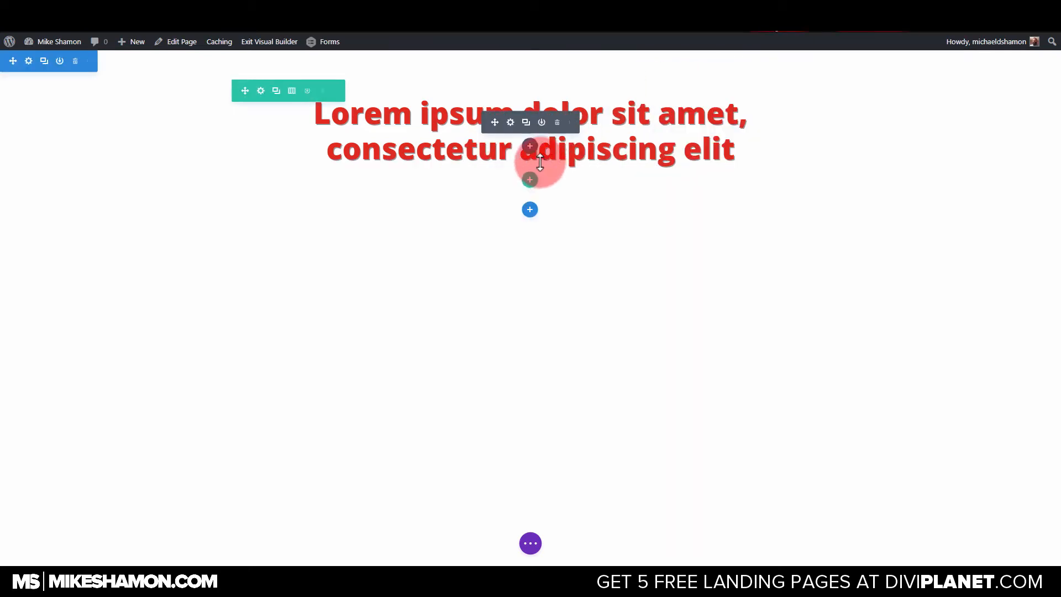
# Add a second Text module directly below the red heading.
pyautogui.click(530, 147)
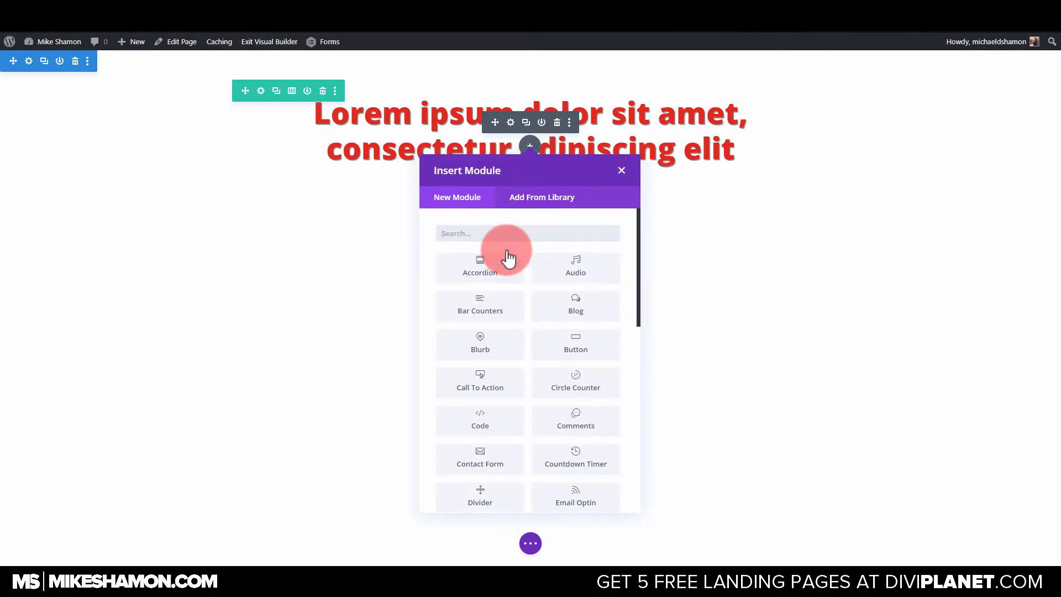
pyautogui.click(520, 233)
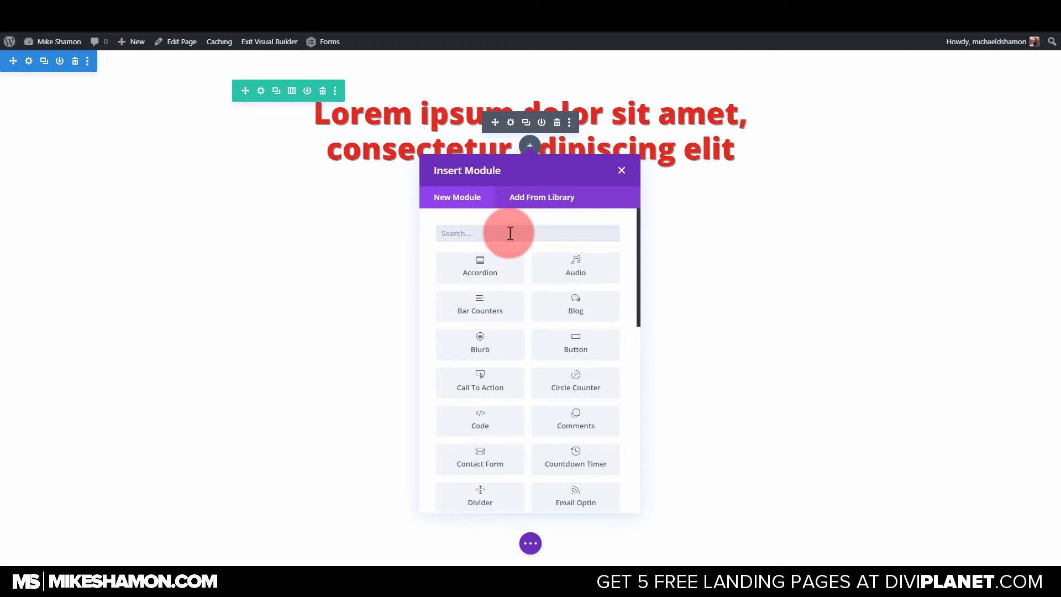
pyautogui.write('te')
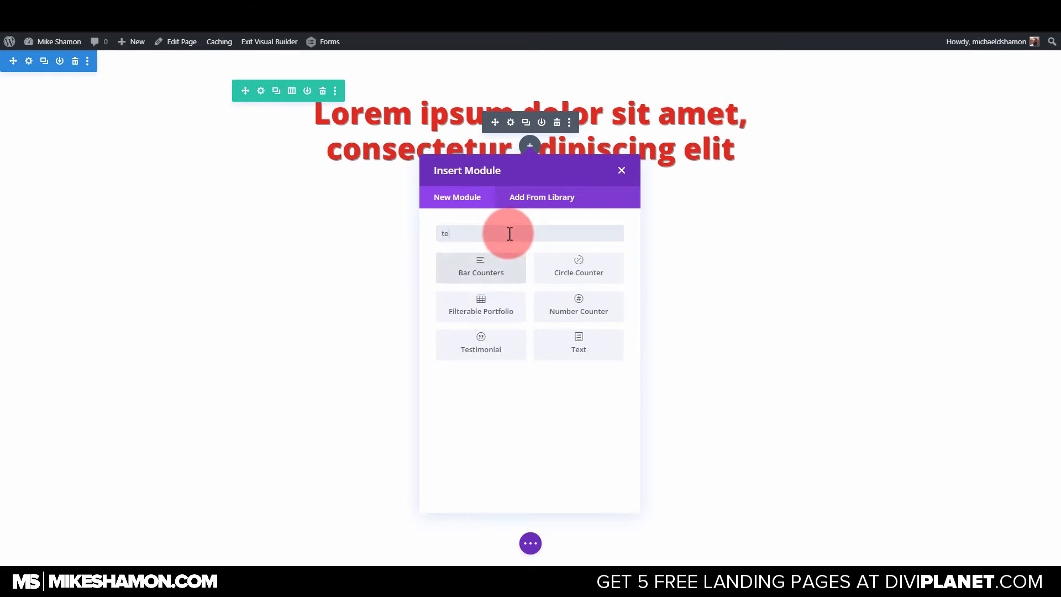
pyautogui.click(582, 349)
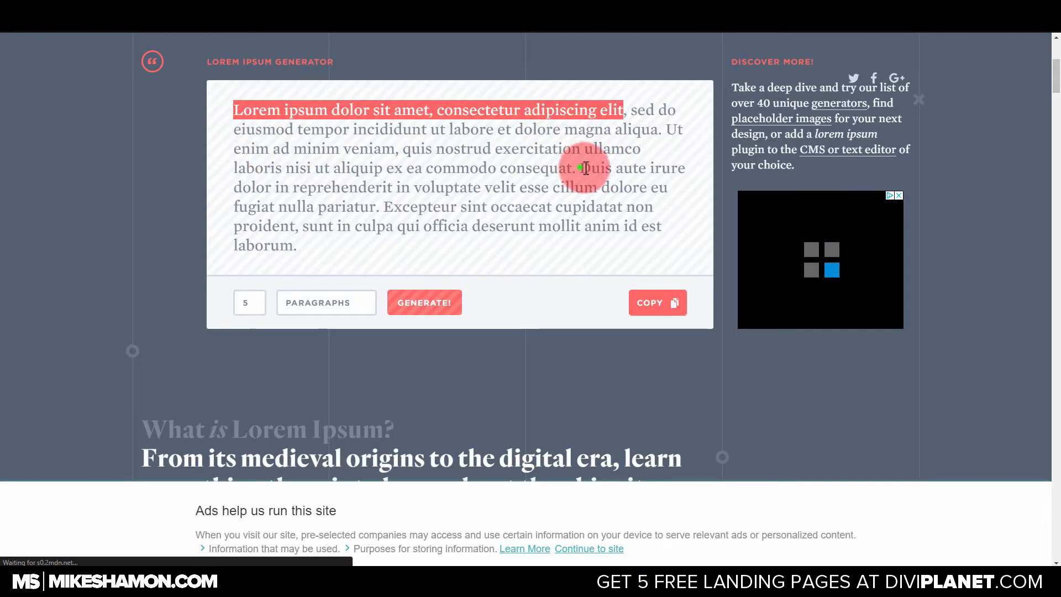
# Replace the new module's body with "Duis aute irure dolor in reprehenderit in voluptate velit esse cillum dolore eu", copied from the Lorem Ipsum generator page.
pyautogui.moveTo(586, 167); pyautogui.dragTo(669, 189)
pyautogui.hotkey('ctrl', 'c')
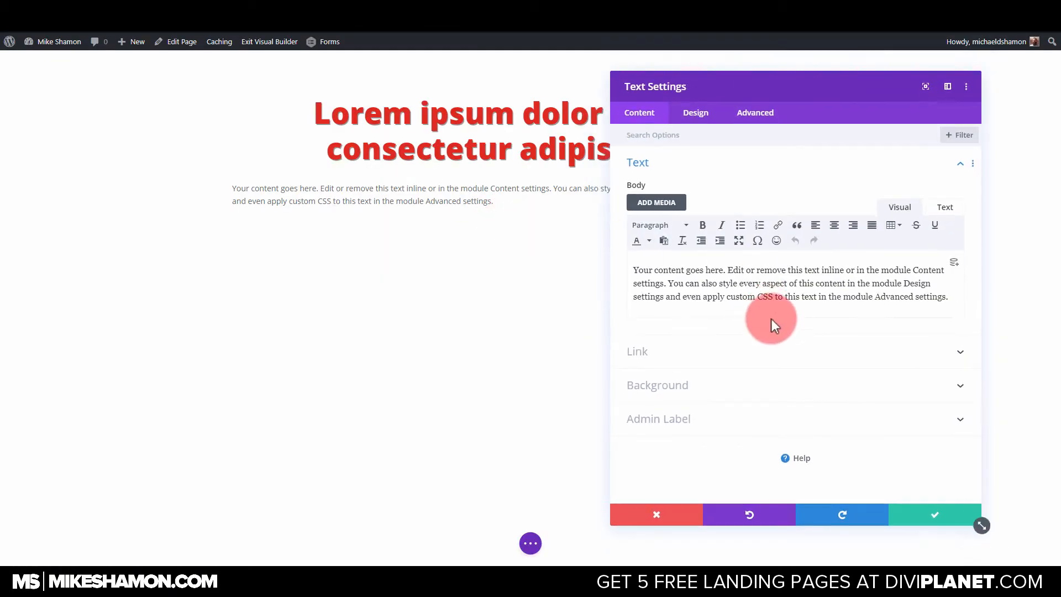
pyautogui.hotkey('ctrl', 'a')
pyautogui.hotkey('ctrl', 'v')
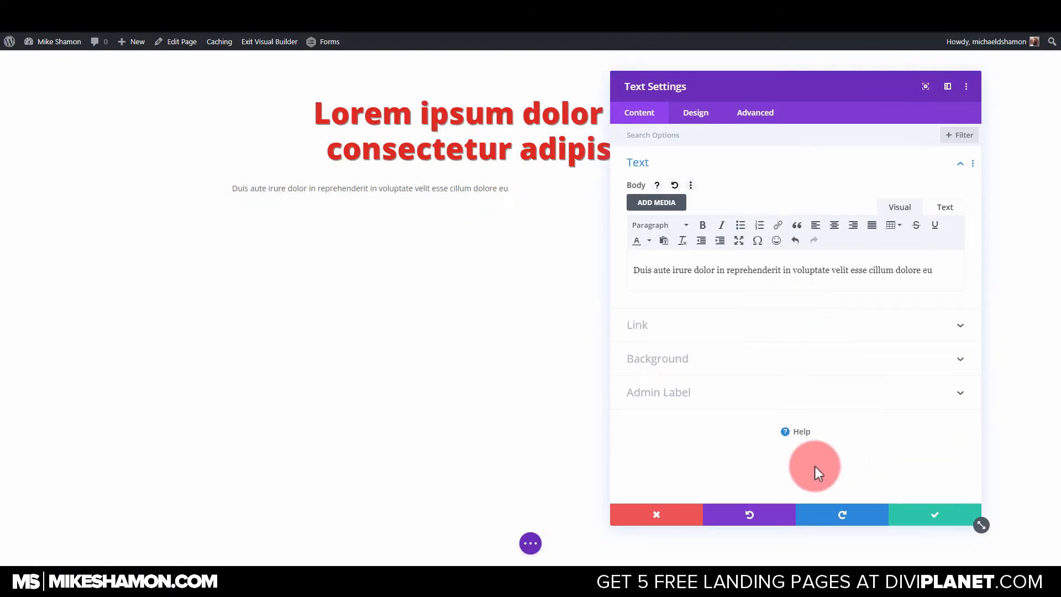
# Set the second text module's font to Open Sans with Regular weight.
pyautogui.click(675, 114)
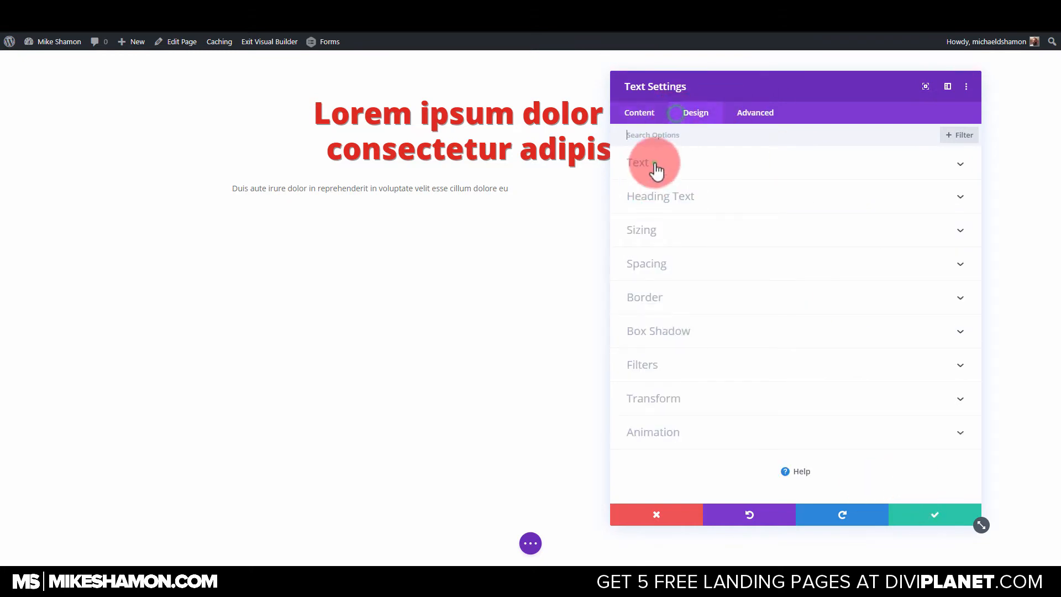
pyautogui.click(655, 163)
pyautogui.click(678, 238)
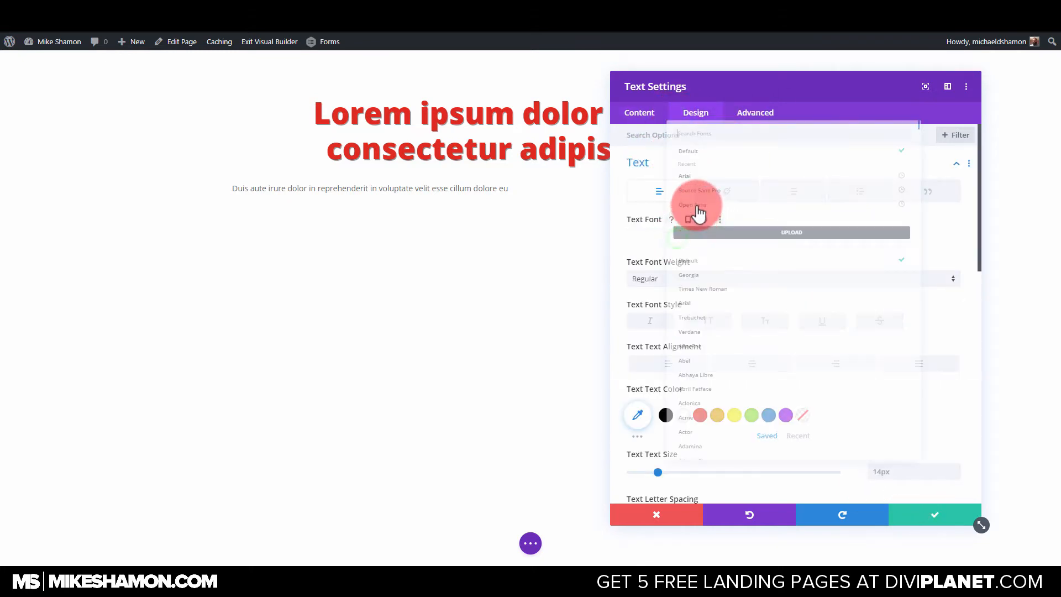
pyautogui.click(666, 179)
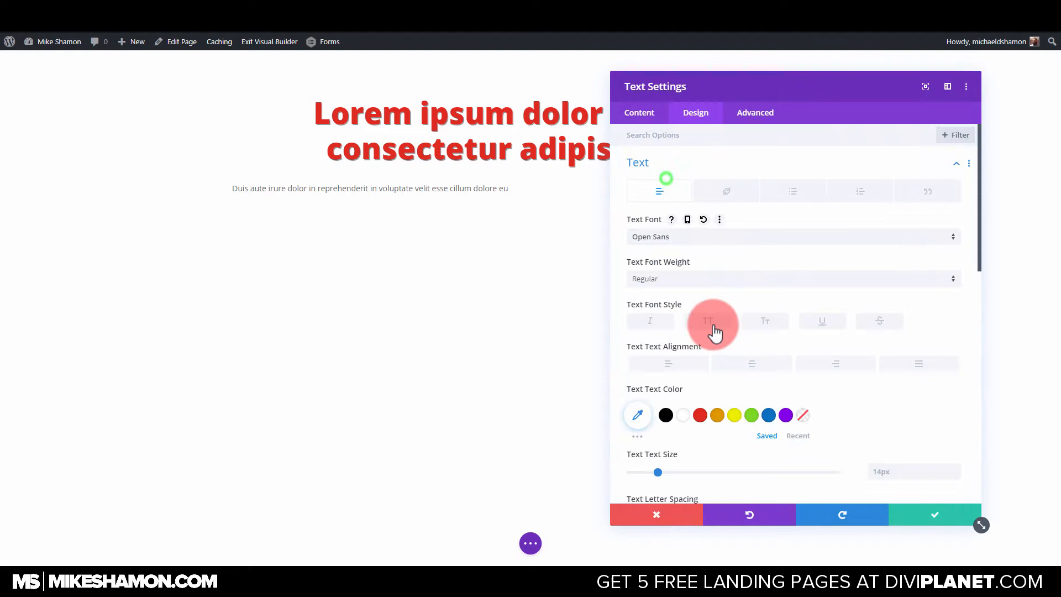
pyautogui.click(662, 276)
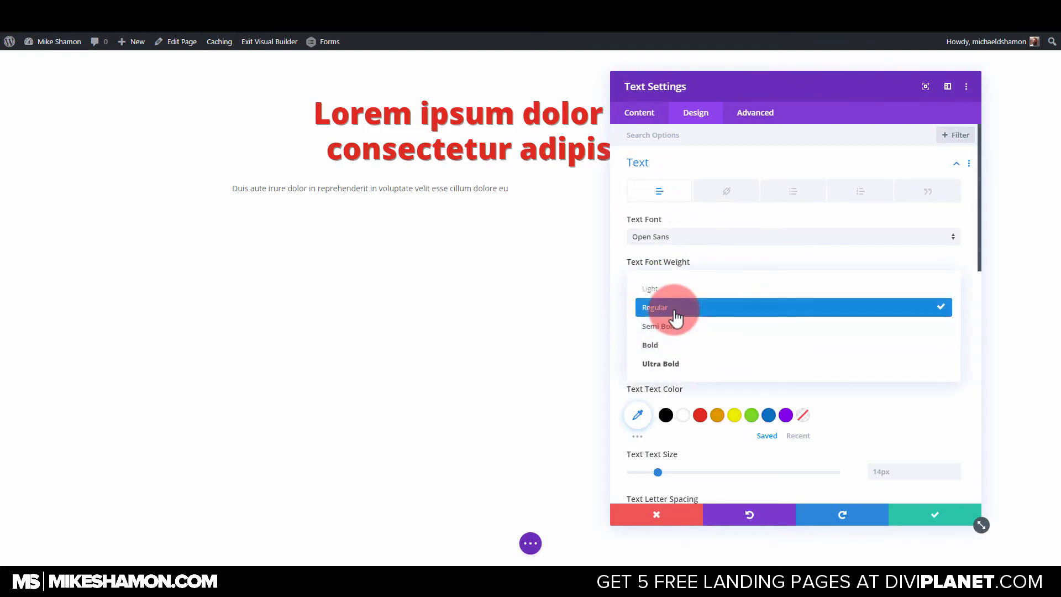
pyautogui.click(675, 313)
# Set the module's text size to 24px and its text color to black (#000000).
pyautogui.moveTo(663, 473)
pyautogui.mouseDown()
pyautogui.moveTo(691, 472)
pyautogui.moveTo(679, 472)
pyautogui.mouseUp()
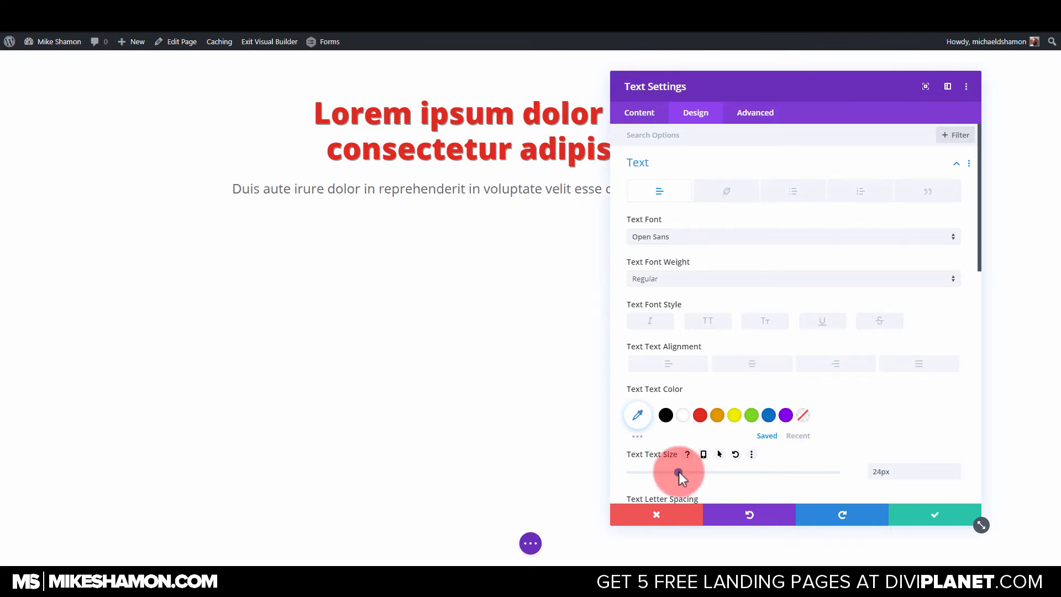
pyautogui.click(667, 415)
pyautogui.moveTo(744, 90); pyautogui.dragTo(782, 115)
# Set the text line height to 1.2em, center the text and save the module.
pyautogui.scroll(-4, 804, 400)
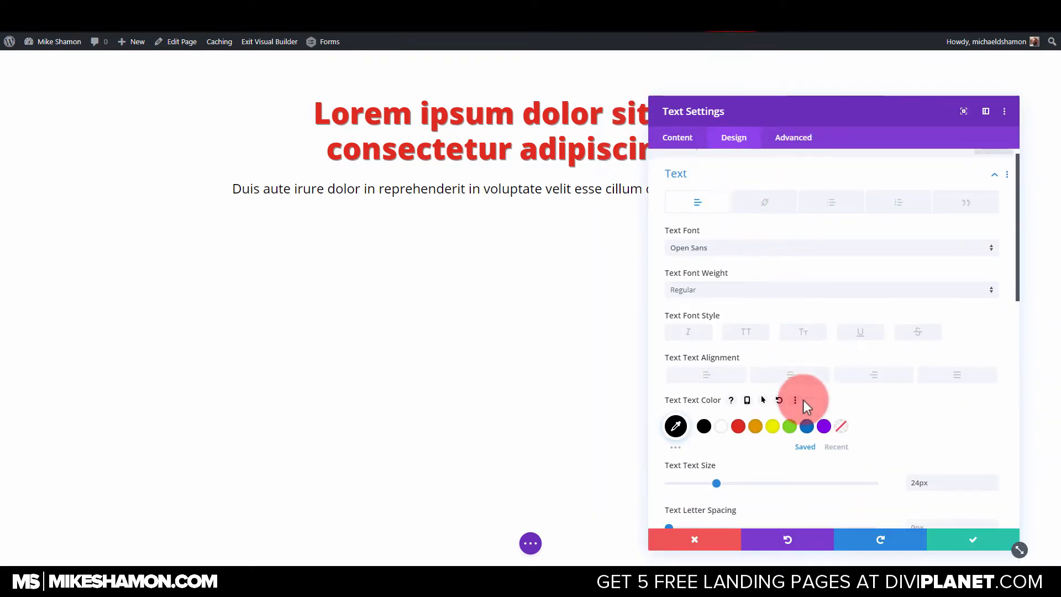
pyautogui.scroll(-1, 751, 417)
pyautogui.moveTo(739, 311); pyautogui.dragTo(702, 309)
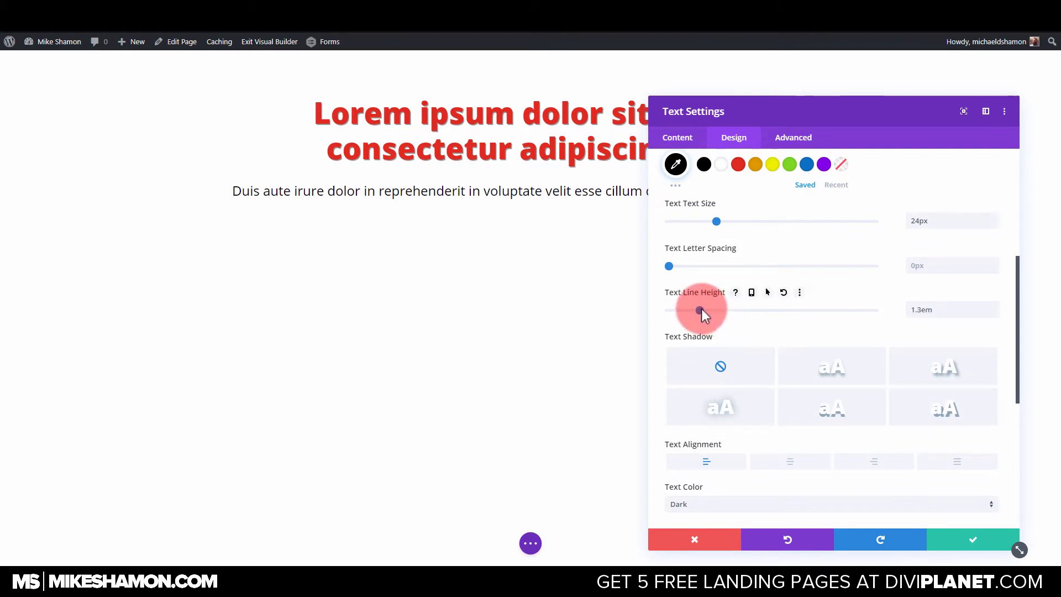
pyautogui.click(790, 461)
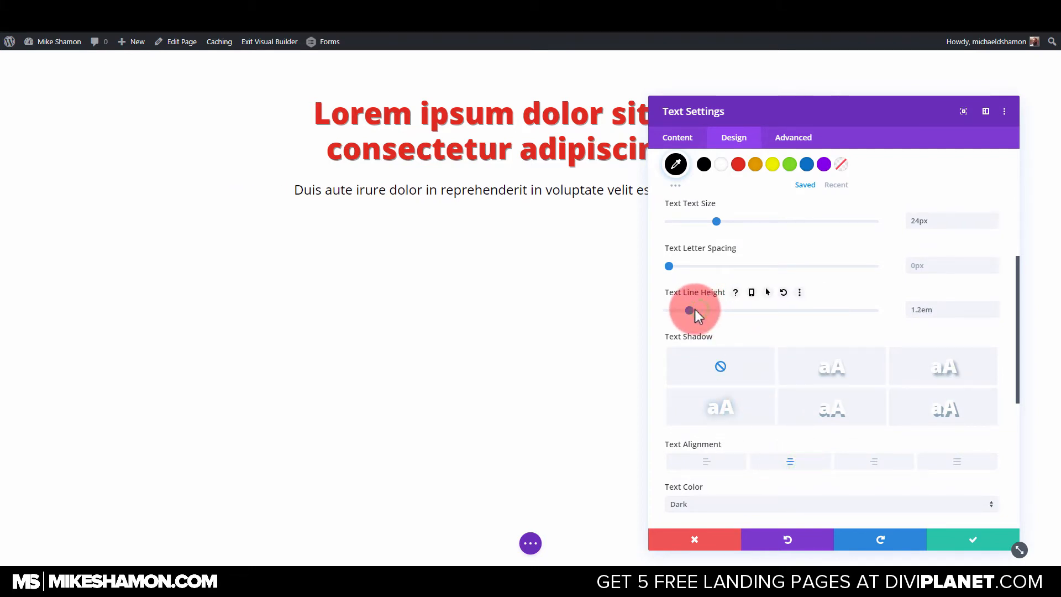
pyautogui.click(952, 540)
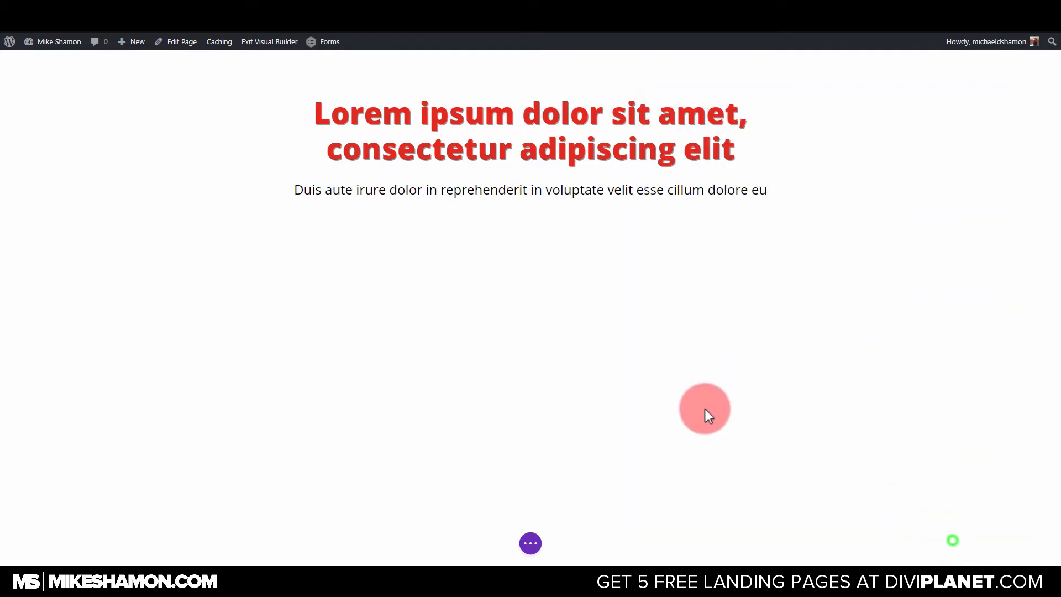
# Insert an Email Optin module directly below the red heading.
pyautogui.moveTo(531, 194)
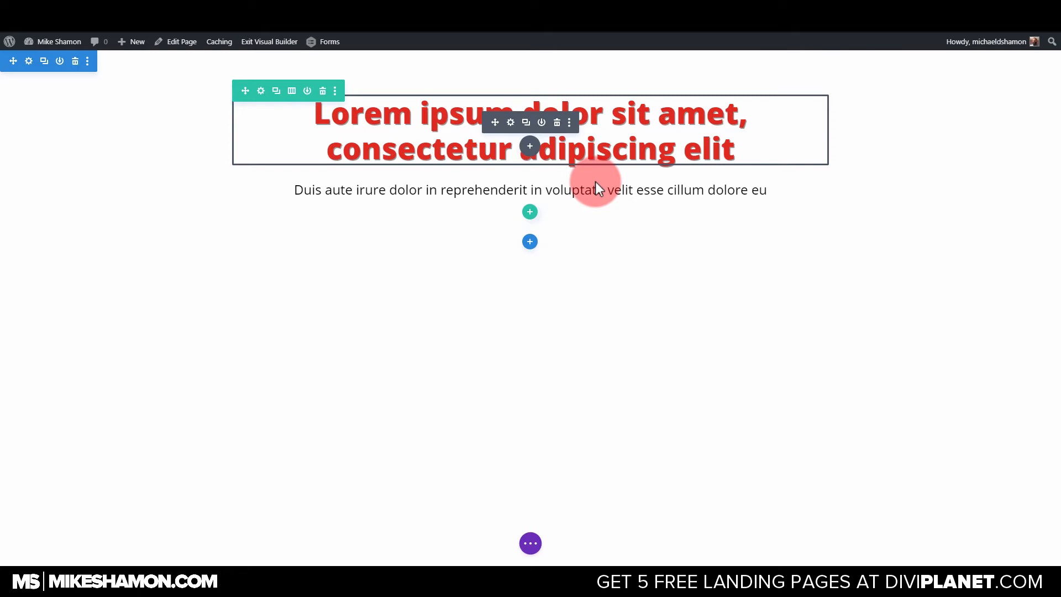
pyautogui.click(530, 146)
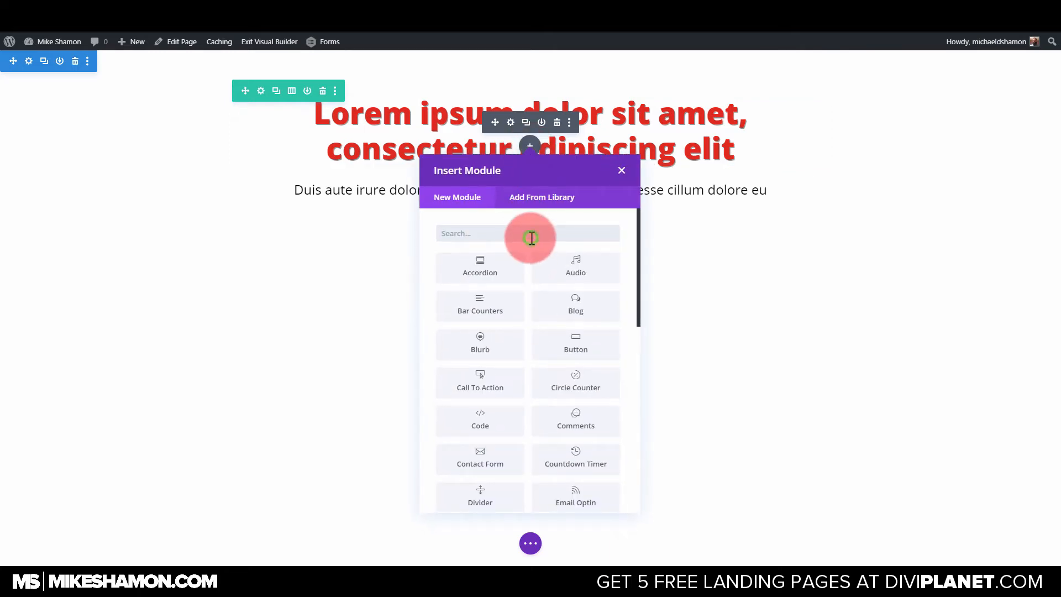
pyautogui.write('opt')
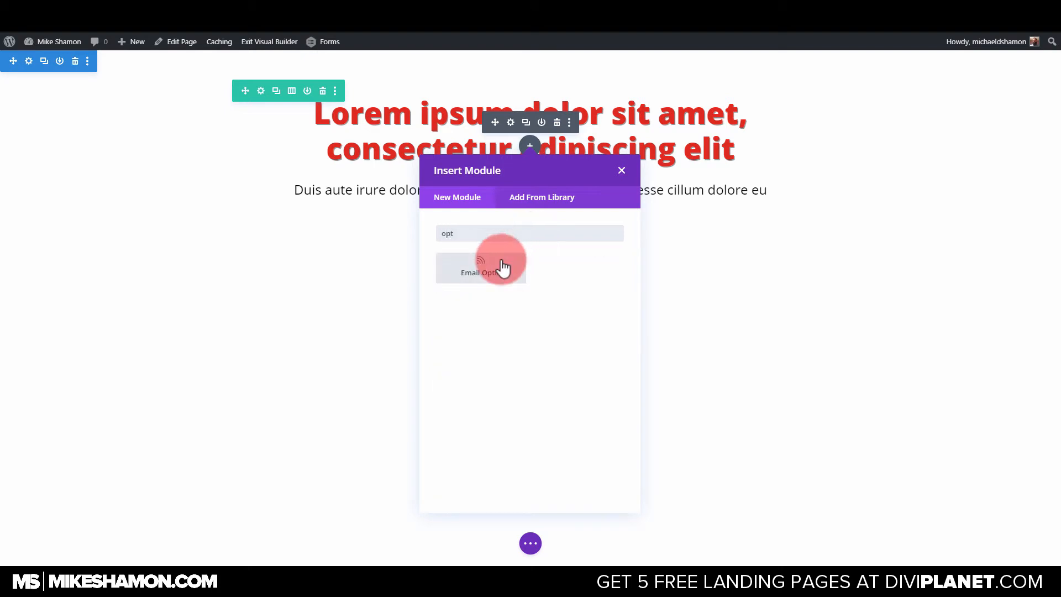
pyautogui.click(502, 267)
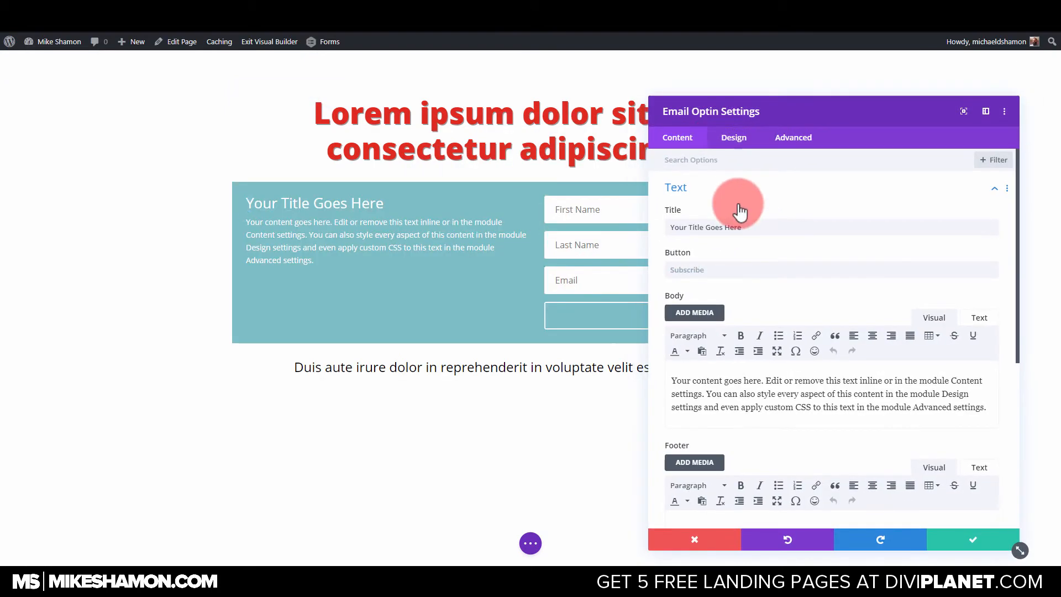
# Set the optin's button text to "Get The Report Now" and clear its title and body text.
pyautogui.tripleClick(773, 231)
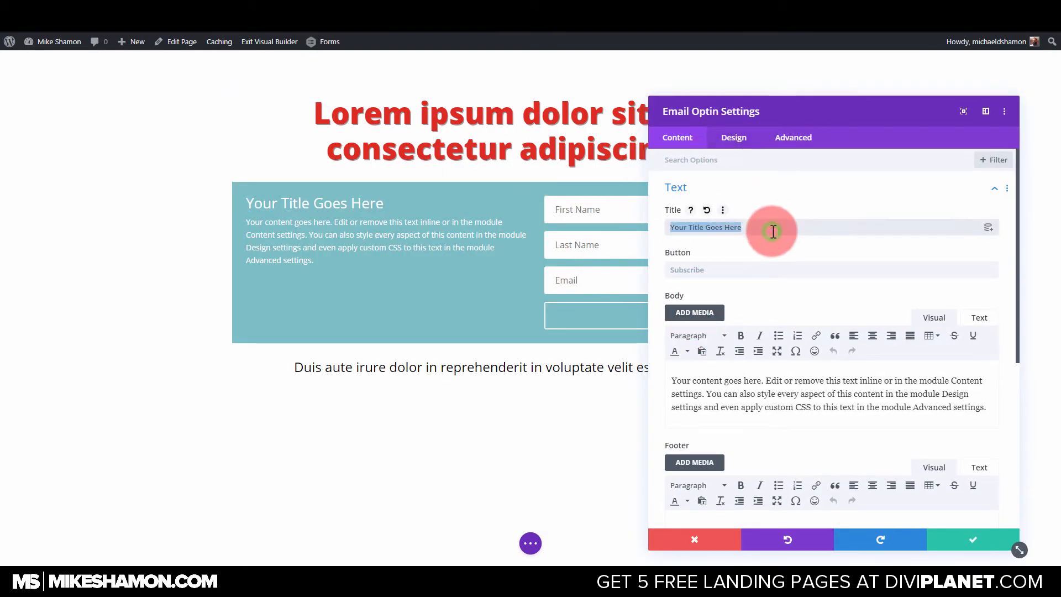
pyautogui.click(728, 270)
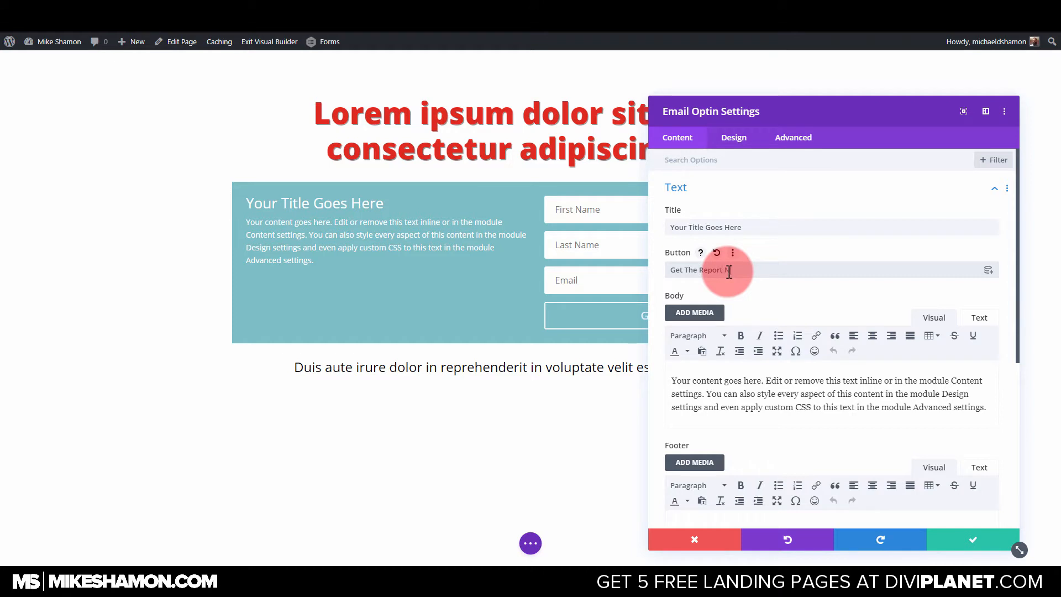
pyautogui.tripleClick(913, 397)
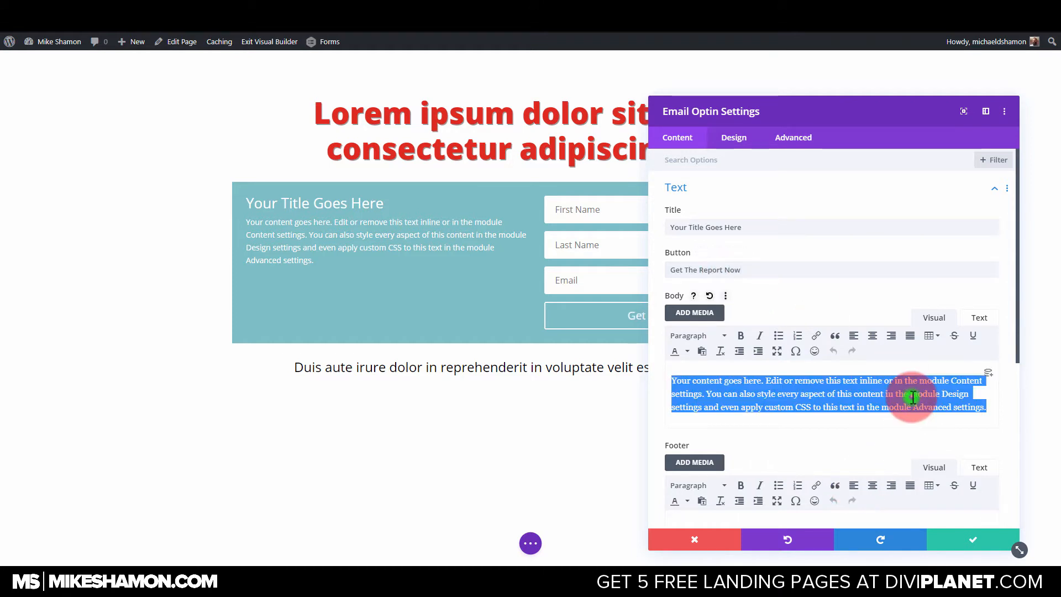
pyautogui.press('BackSpace')
pyautogui.doubleClick(772, 224)
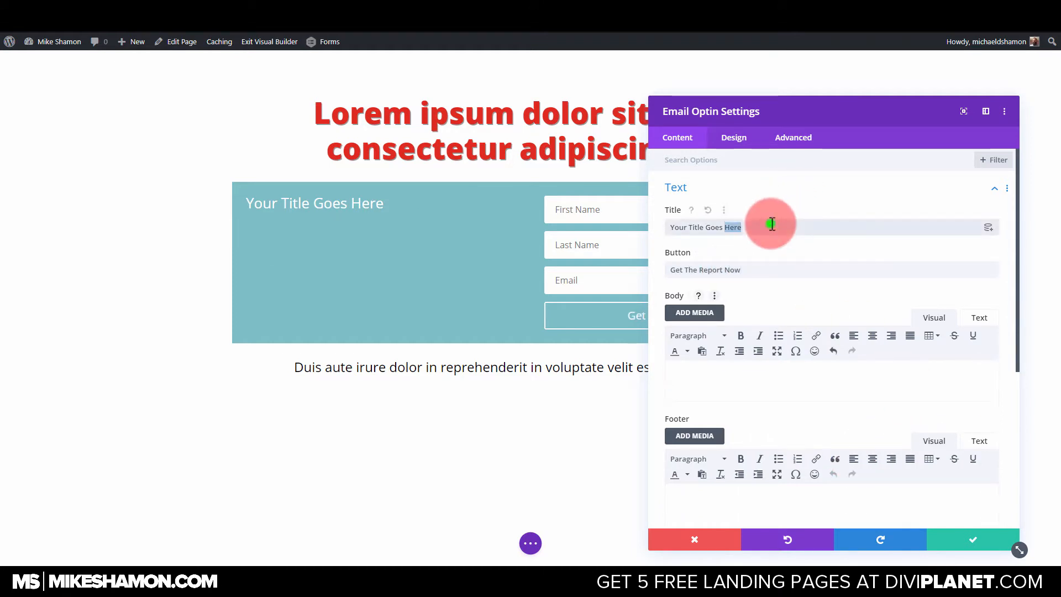
# Set the optin's email service provider to GetResponse.
pyautogui.click(719, 187)
pyautogui.click(705, 236)
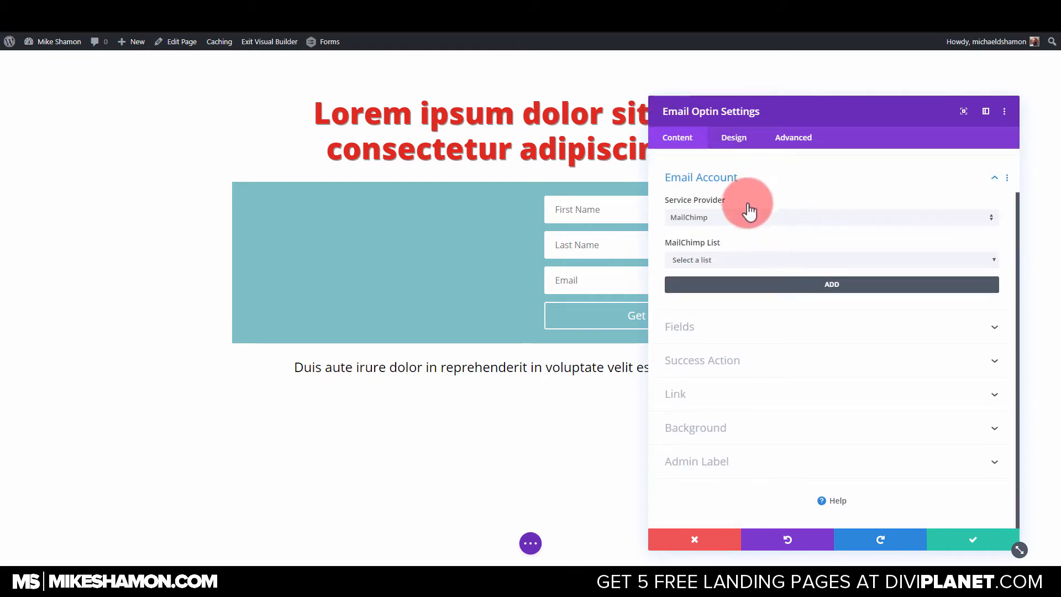
pyautogui.click(740, 218)
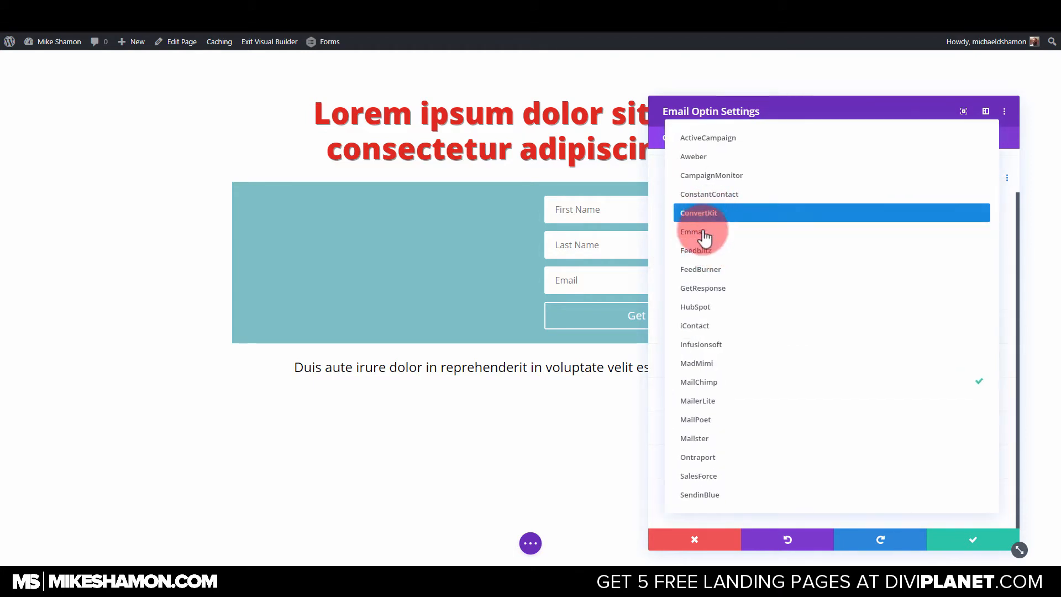
pyautogui.click(701, 287)
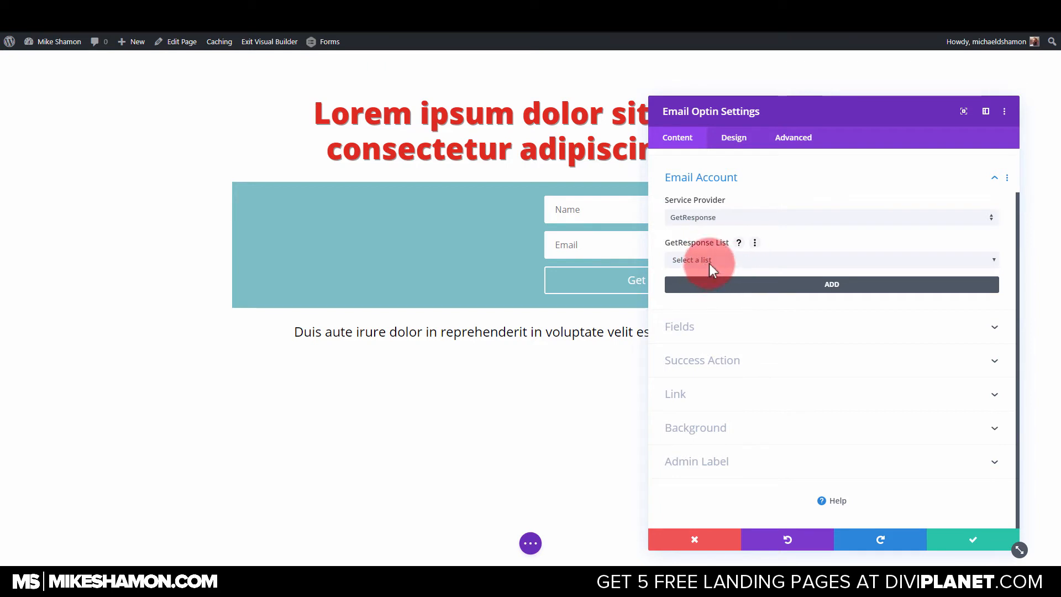
# Toggle the optin form's Name field off and back on.
pyautogui.click(694, 328)
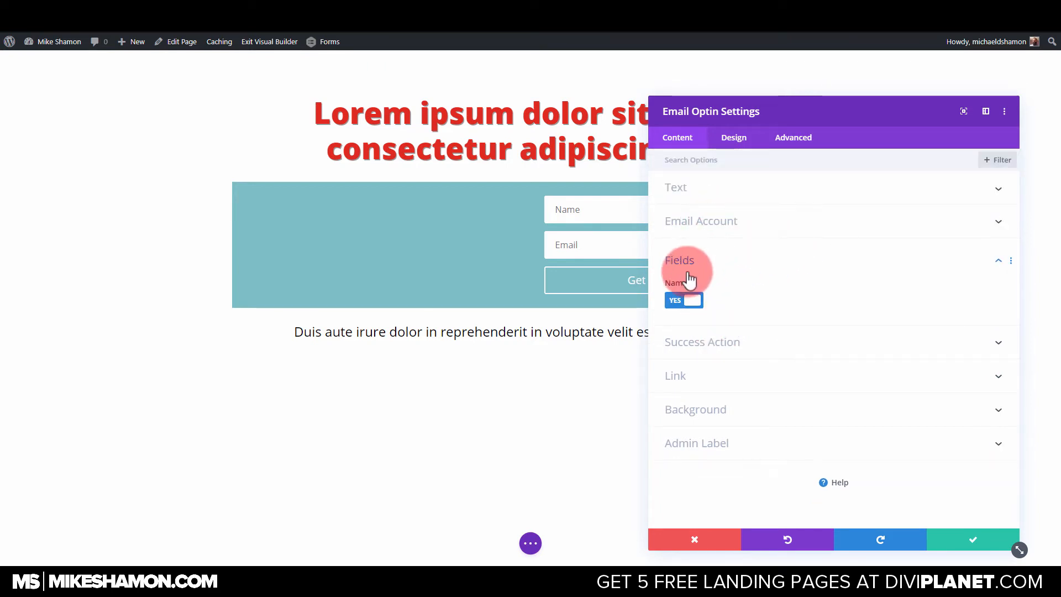
pyautogui.click(687, 303)
pyautogui.click(687, 298)
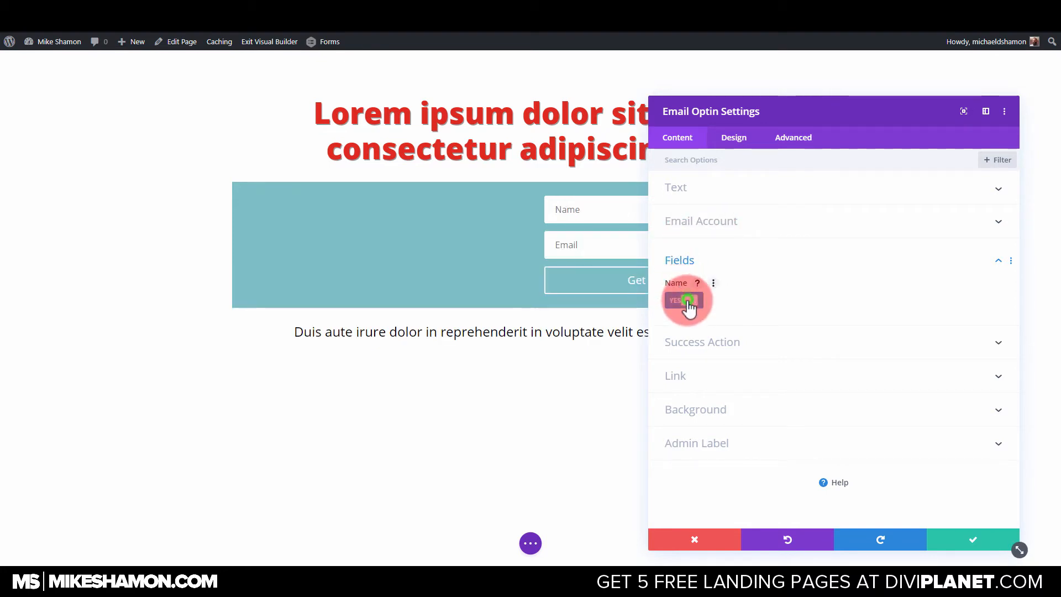
# Set the success action to redirect to a custom URL, with "#" as the redirect URL.
pyautogui.click(698, 343)
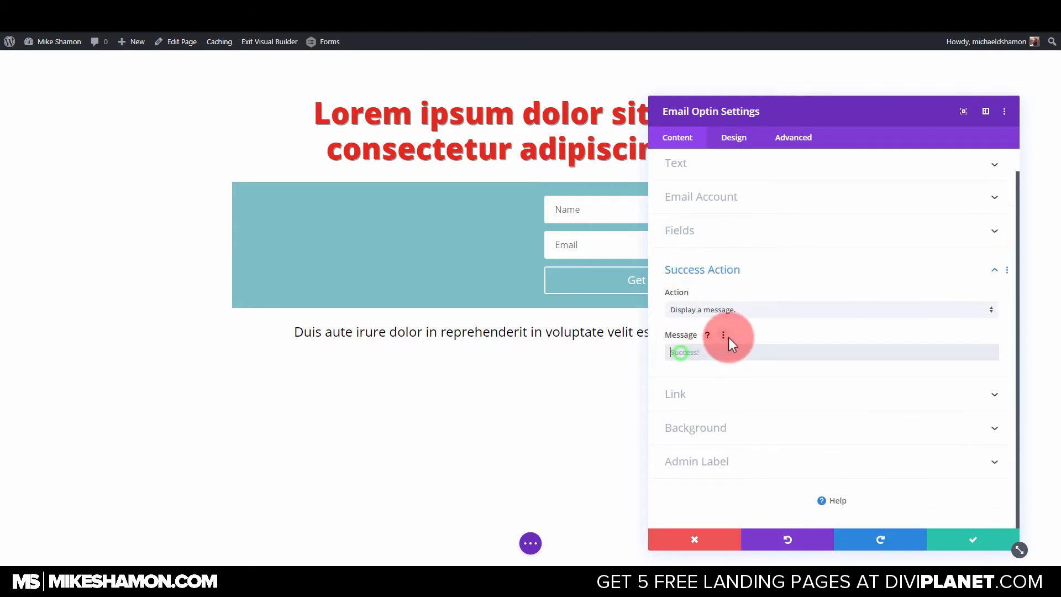
pyautogui.click(720, 312)
pyautogui.click(698, 344)
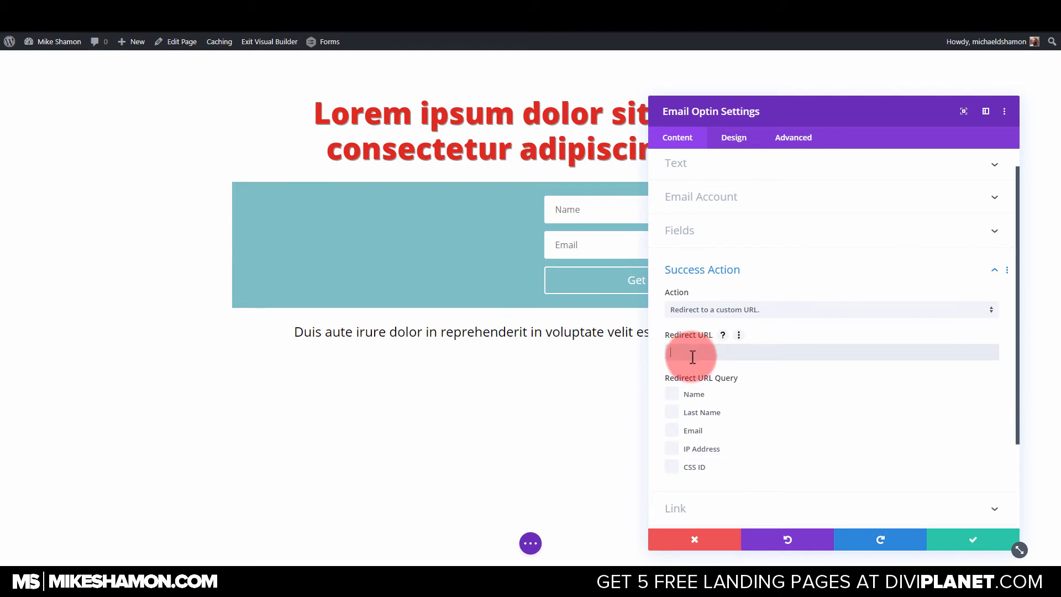
pyautogui.write('#')
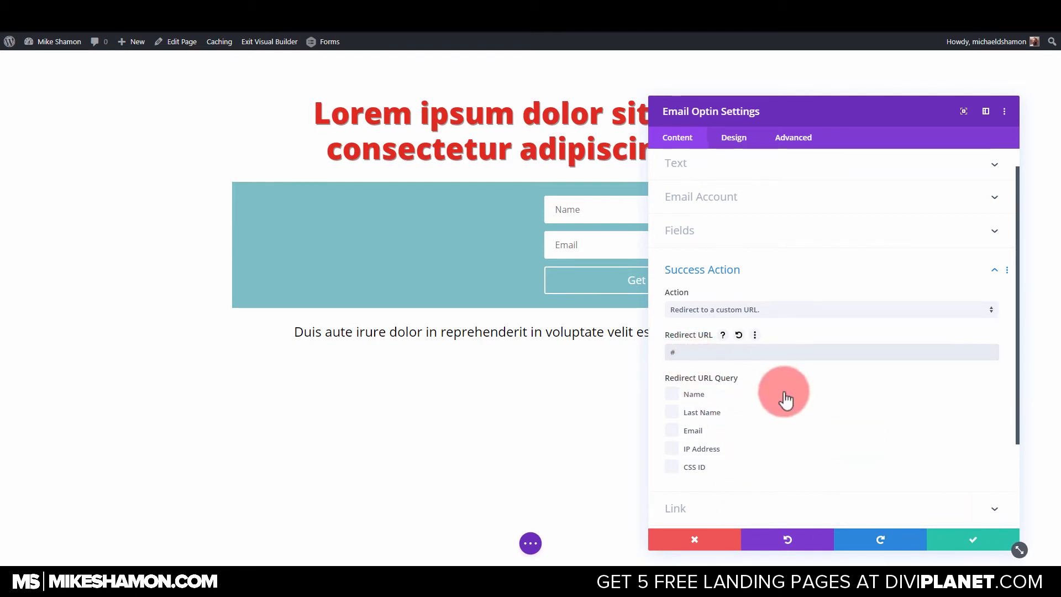
pyautogui.scroll(-2, 714, 372)
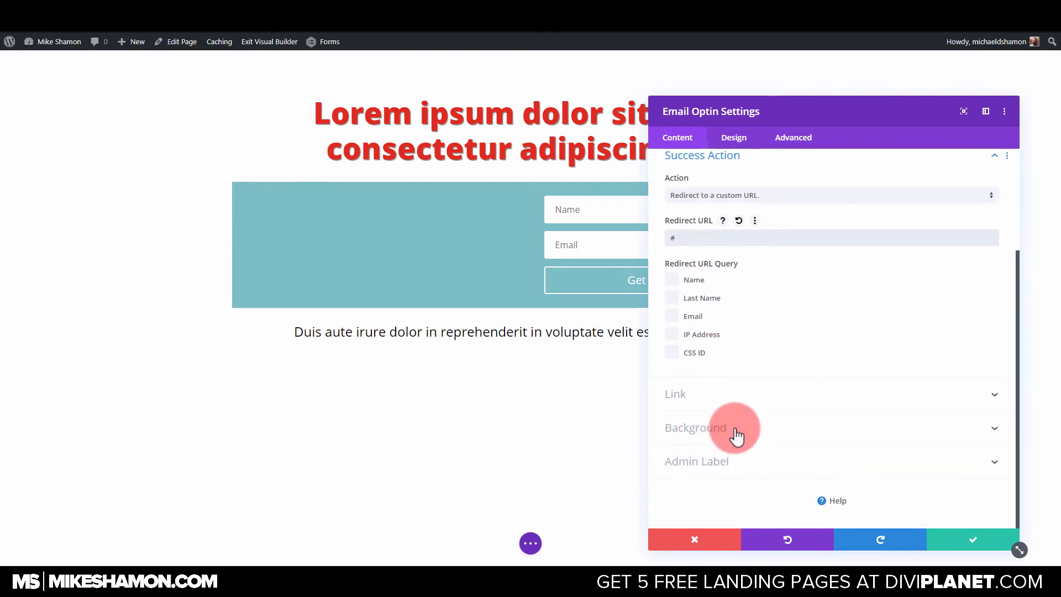
pyautogui.scroll(2, 755, 398)
pyautogui.scroll(-2, 748, 382)
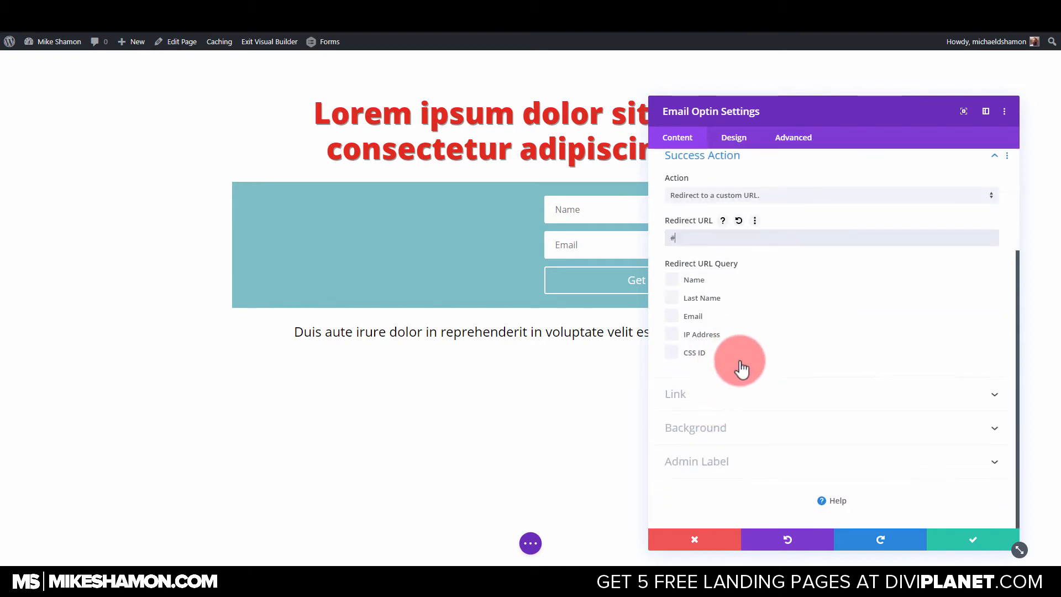
pyautogui.click(746, 428)
pyautogui.click(701, 331)
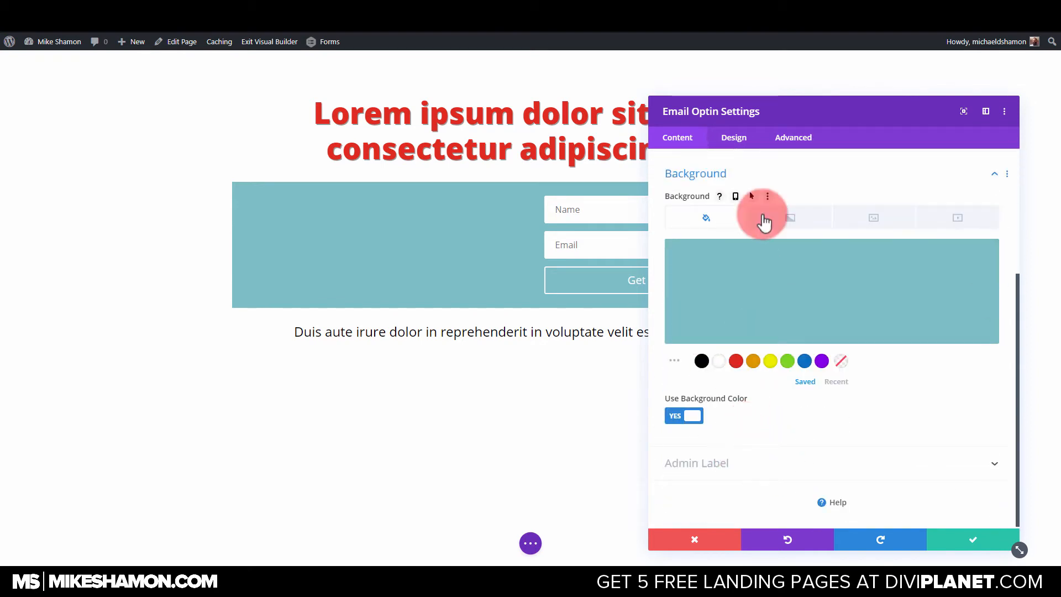
pyautogui.scroll(4, 746, 204)
# Set the optin module's layout to Body On Bottom, Form On Top.
pyautogui.click(738, 139)
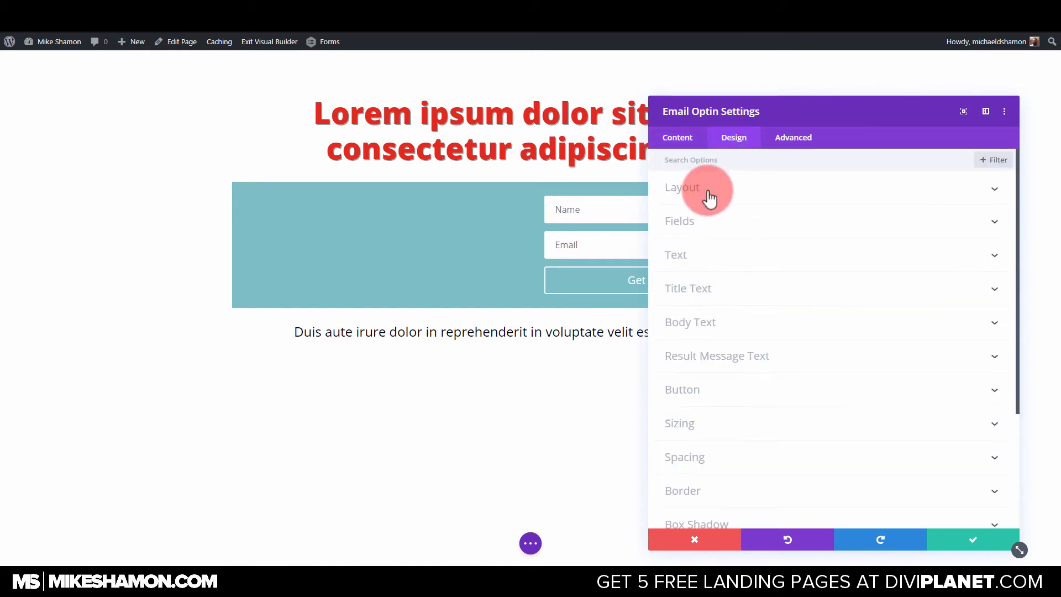
pyautogui.click(701, 195)
pyautogui.click(692, 269)
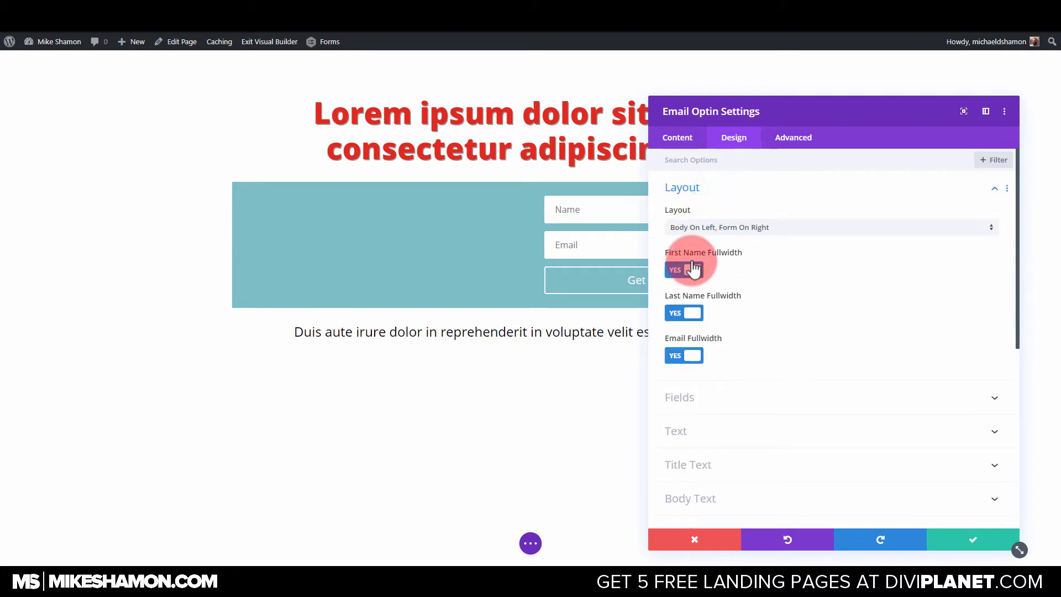
pyautogui.click(719, 227)
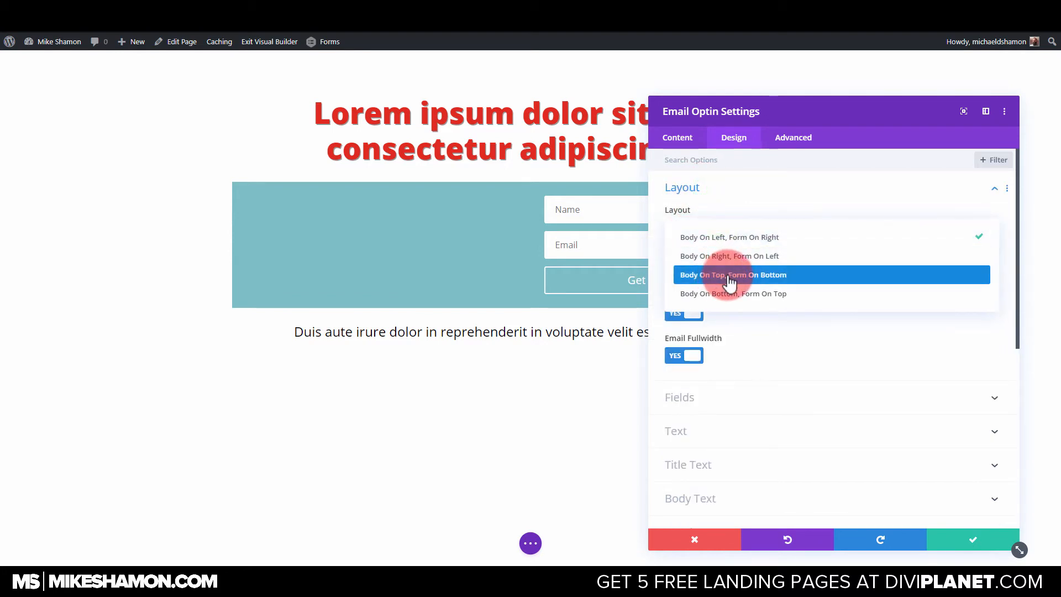
pyautogui.click(725, 276)
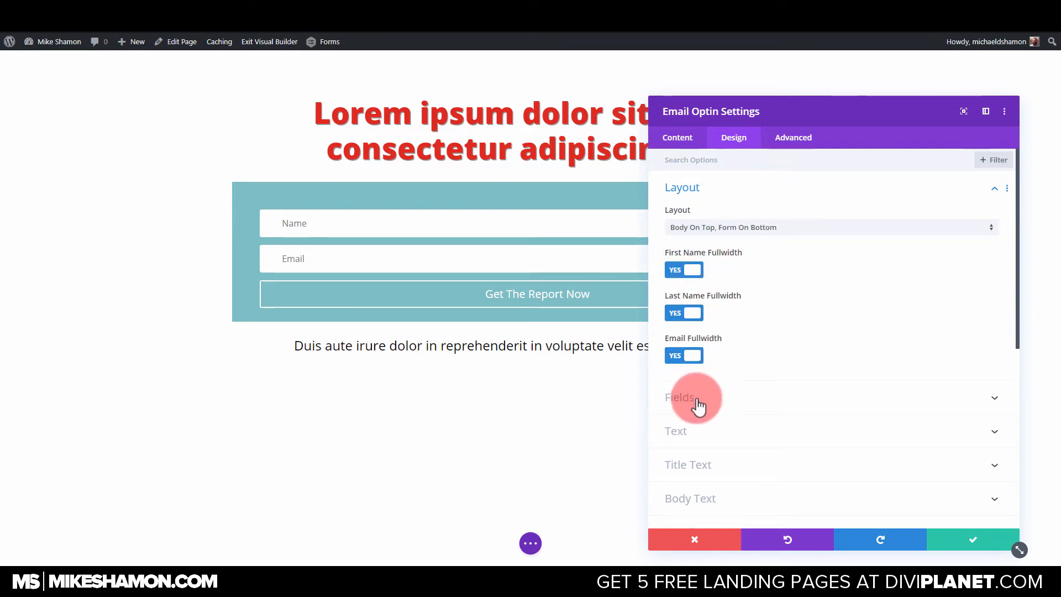
pyautogui.click(725, 228)
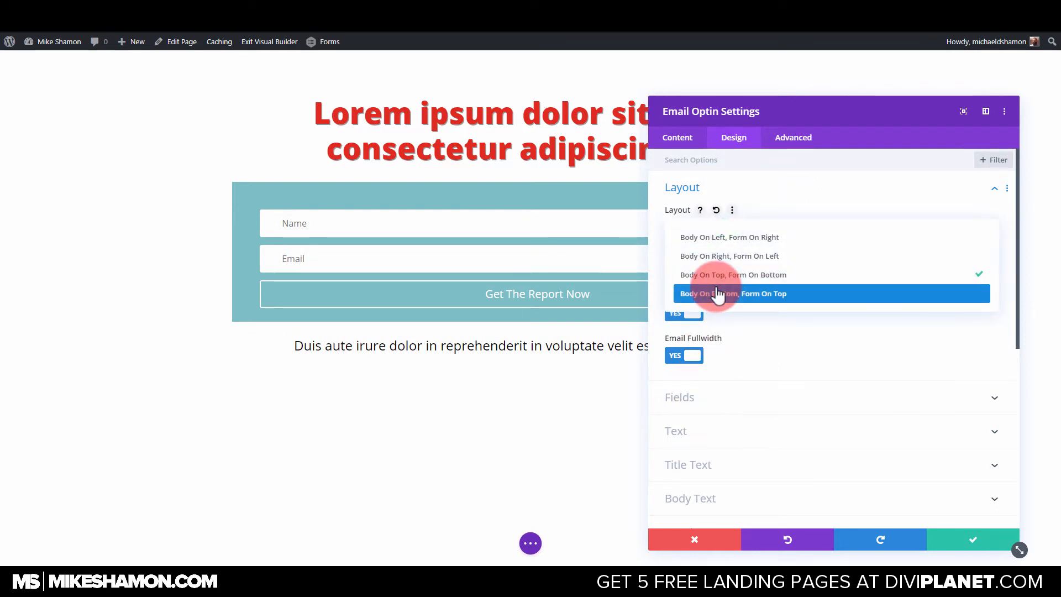
pyautogui.click(721, 274)
pyautogui.click(728, 227)
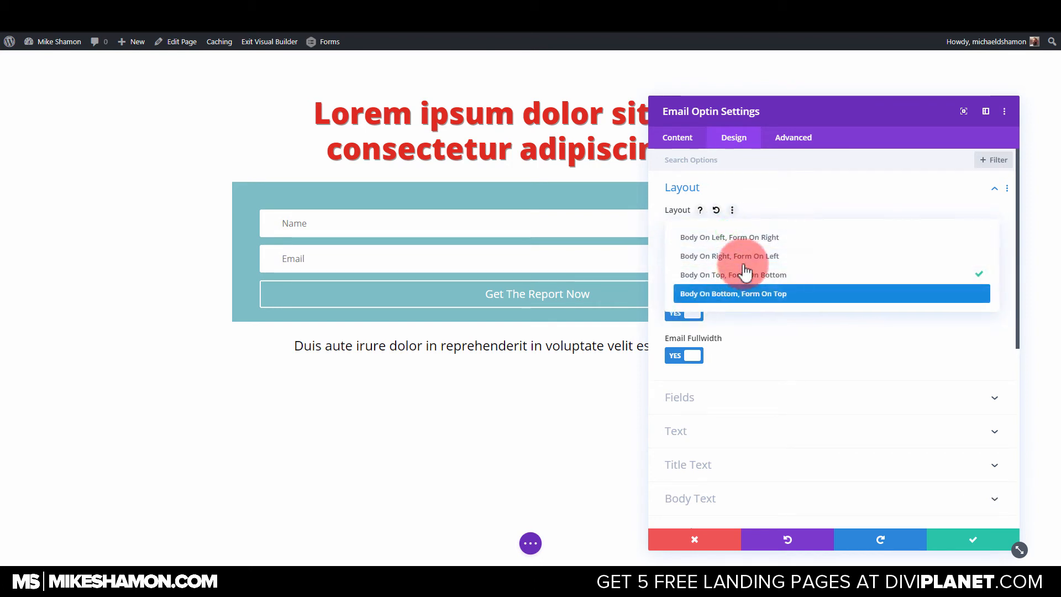
pyautogui.click(744, 294)
pyautogui.click(699, 398)
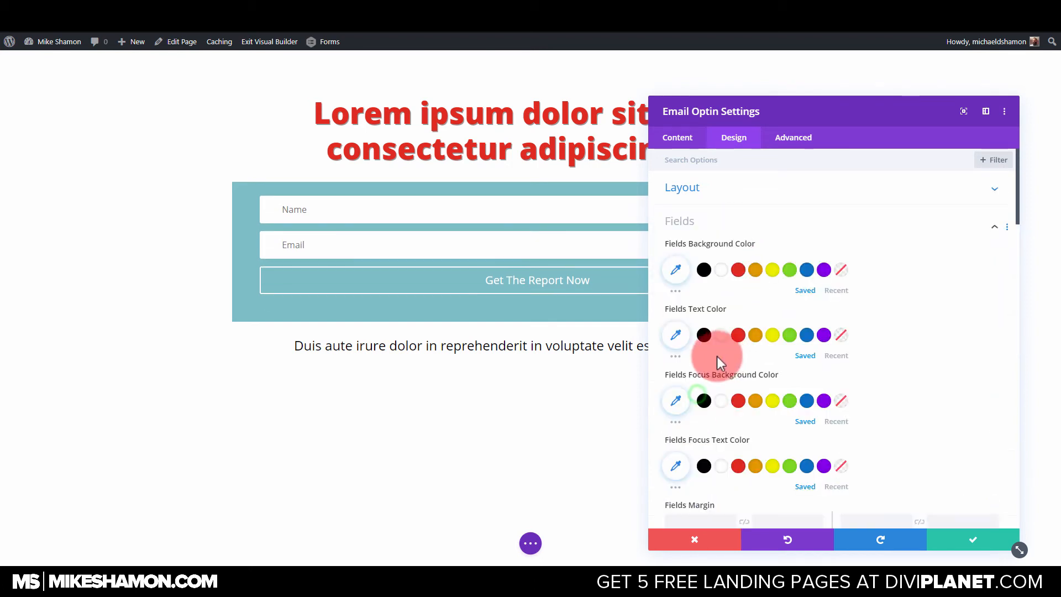
pyautogui.scroll(-1, 713, 331)
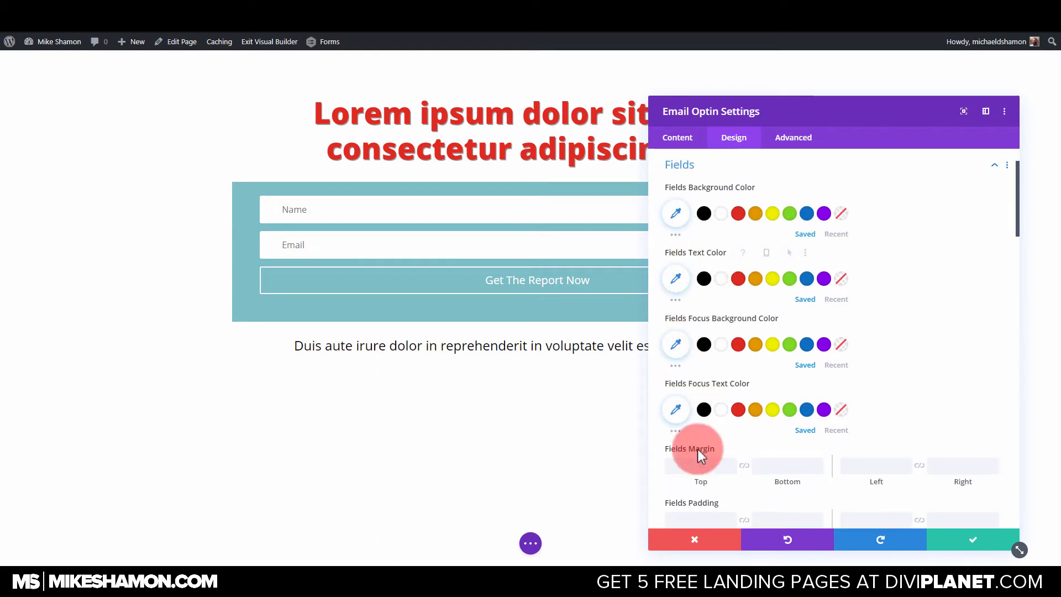
pyautogui.scroll(-6, 706, 467)
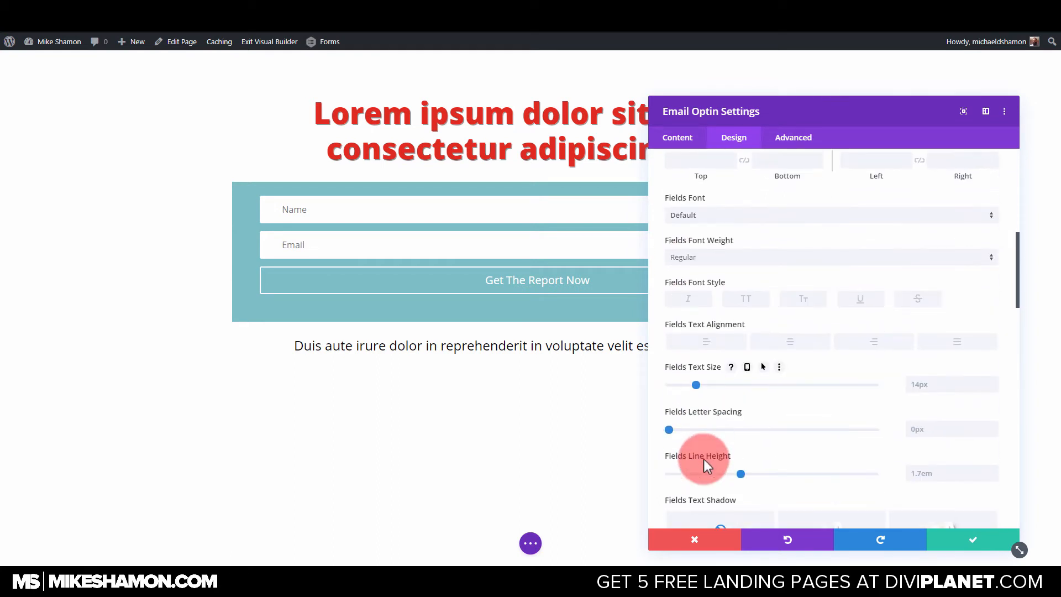
pyautogui.scroll(-8, 711, 344)
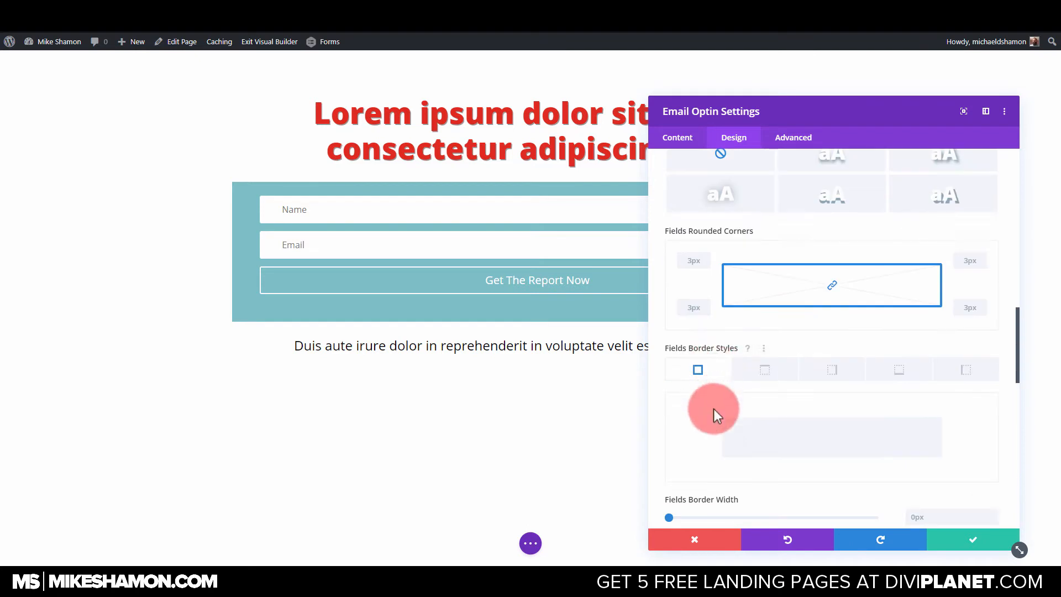
# Enable custom styles for the optin button and set its text size to 34px.
pyautogui.scroll(-10, 724, 456)
pyautogui.click(690, 232)
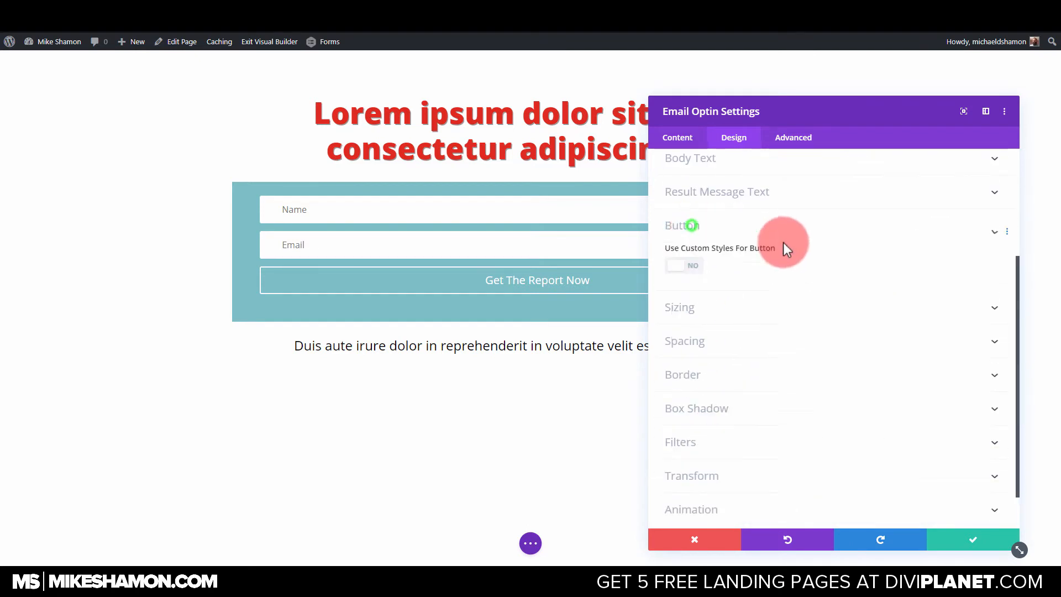
pyautogui.click(700, 218)
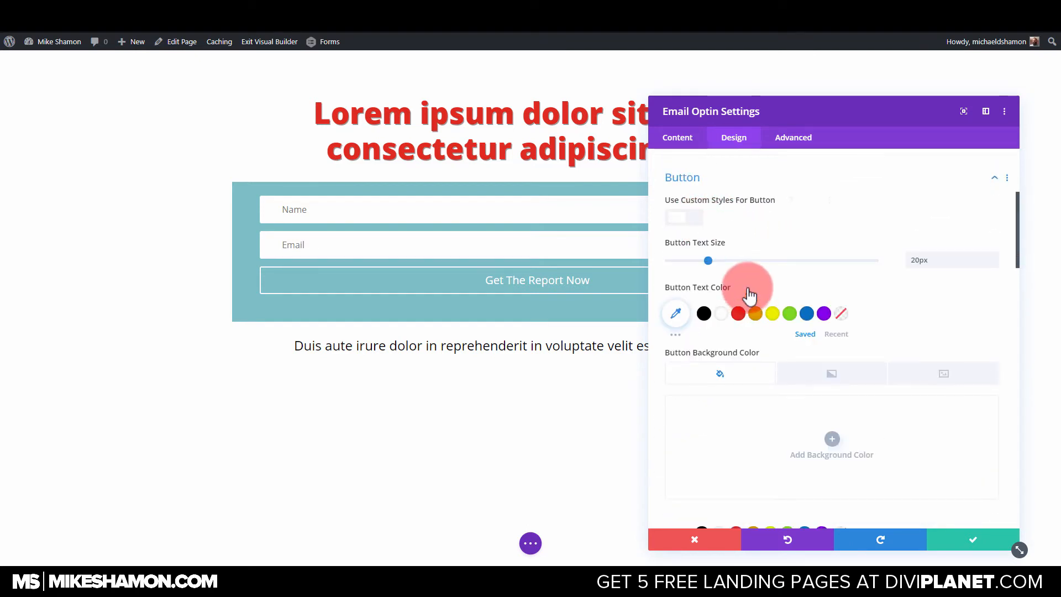
pyautogui.moveTo(711, 260); pyautogui.dragTo(738, 260)
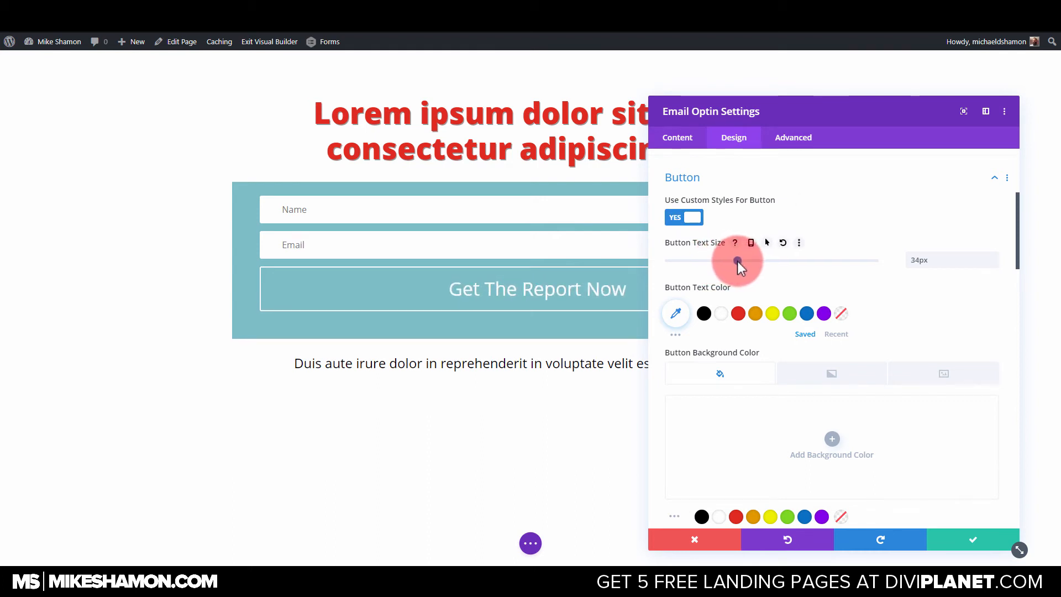
# Set the optin button's text color to white and its background color to orange (#e09900).
pyautogui.scroll(-2, 724, 344)
pyautogui.click(720, 223)
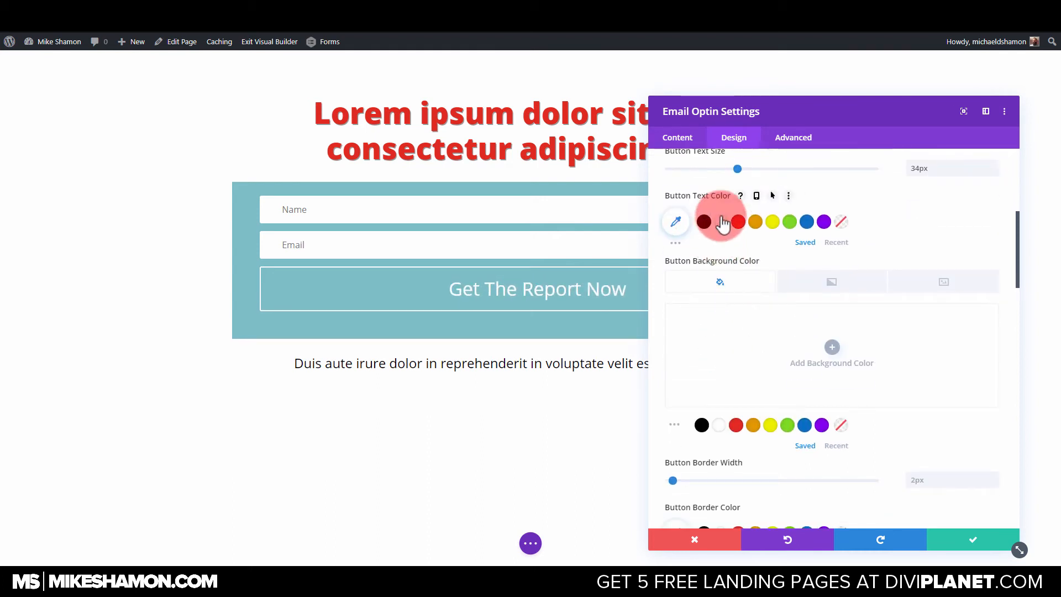
pyautogui.scroll(-2, 758, 320)
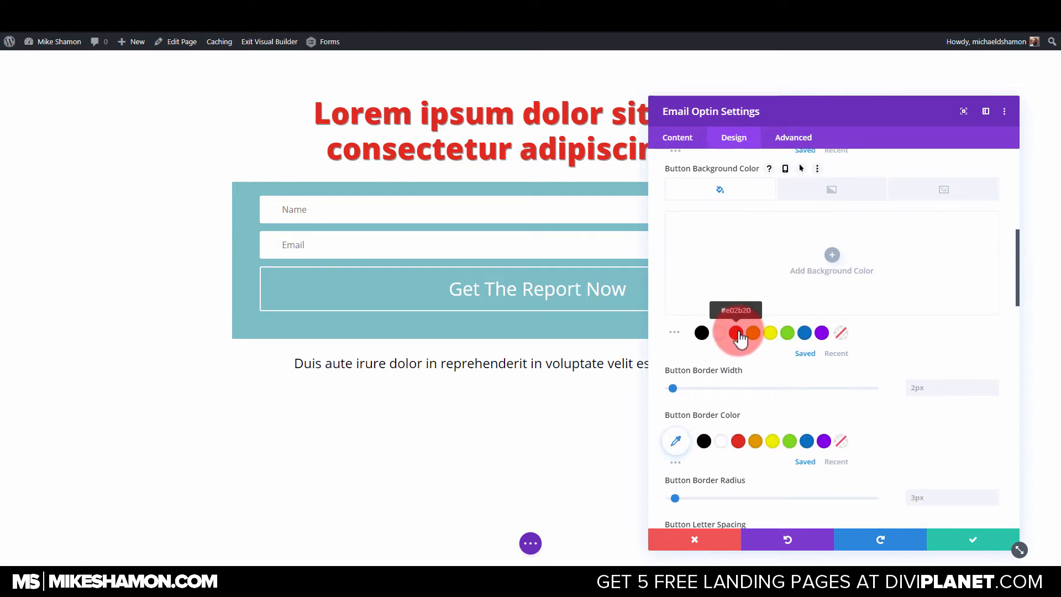
pyautogui.click(753, 333)
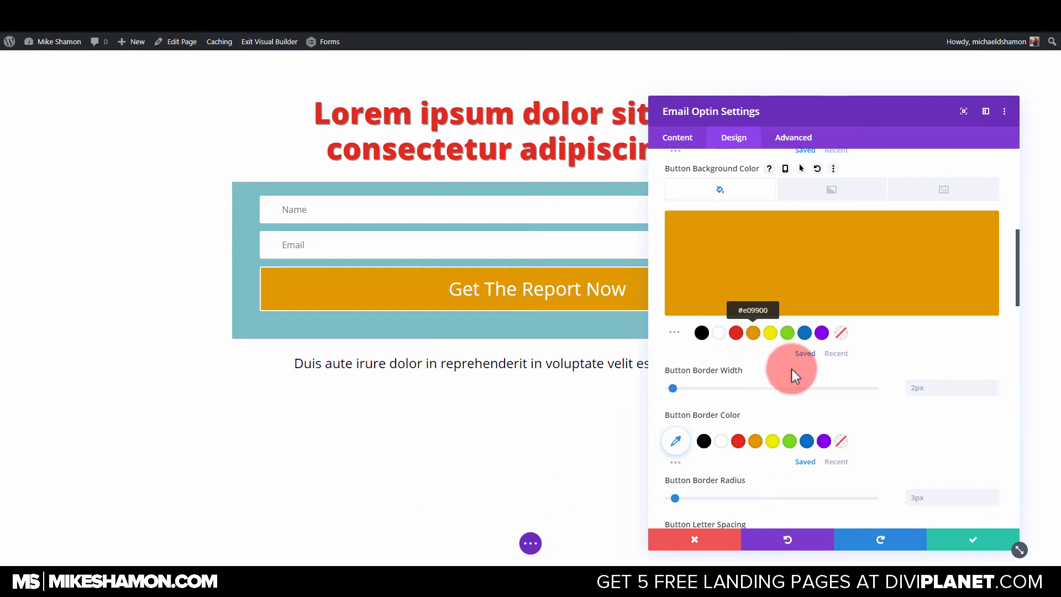
# Set the optin button's border width and border radius both to 0px.
pyautogui.scroll(-4, 785, 373)
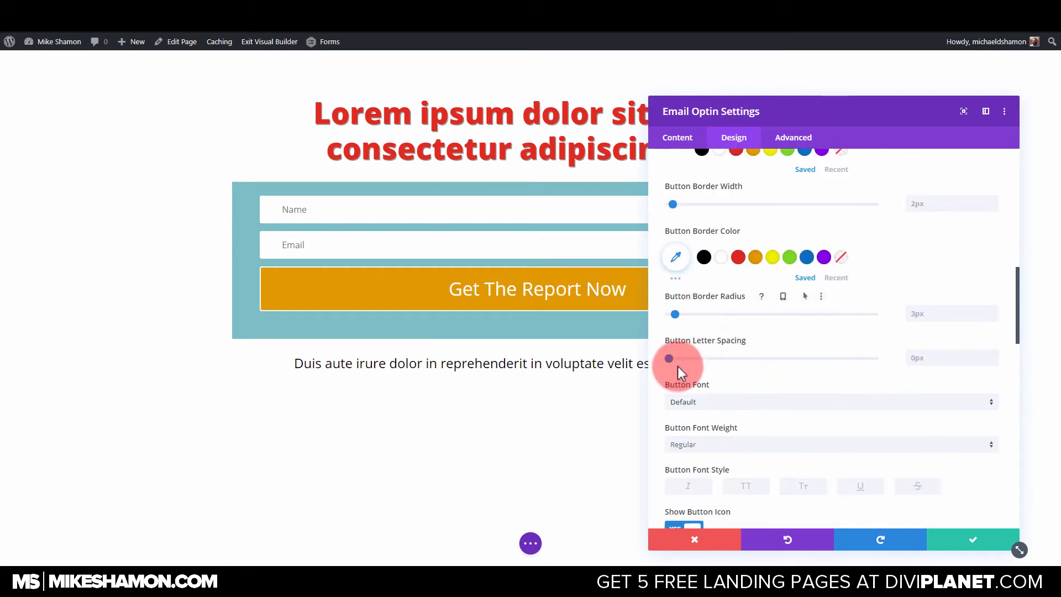
pyautogui.moveTo(673, 203); pyautogui.dragTo(657, 206)
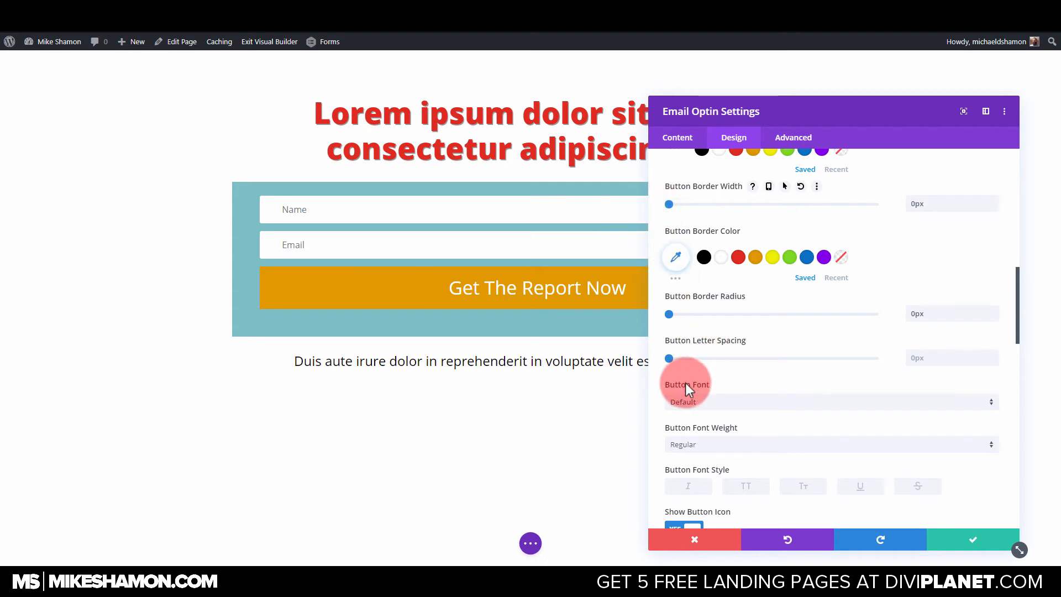
# Style the optin button's text in Open Sans with Ultra Bold weight and all uppercase letters.
pyautogui.scroll(-2, 686, 387)
pyautogui.click(718, 310)
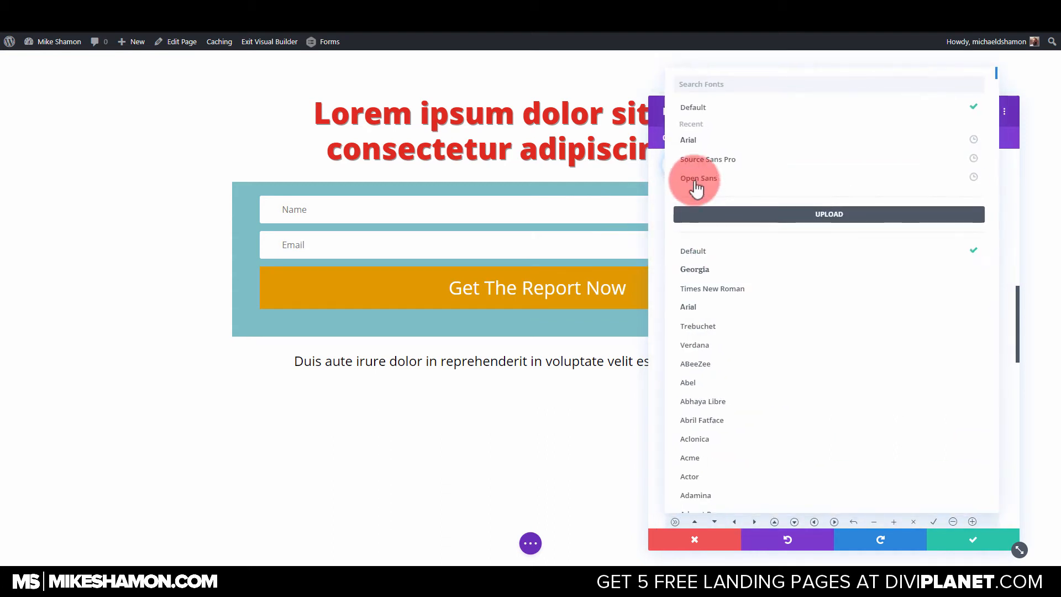
pyautogui.click(697, 180)
pyautogui.click(686, 354)
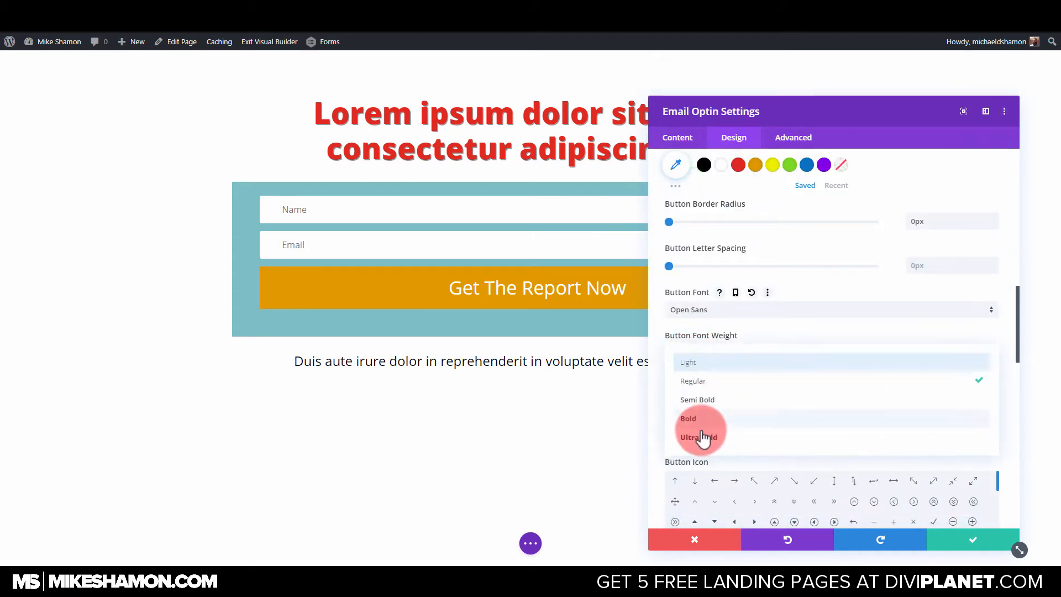
pyautogui.click(701, 437)
pyautogui.click(744, 396)
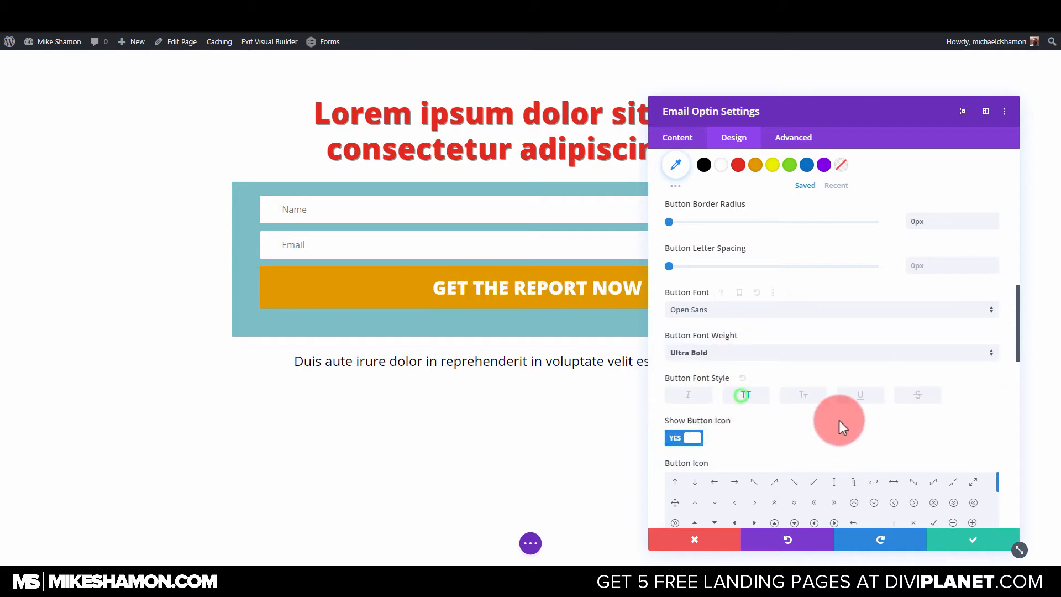
# Give the optin button a hard-edged box shadow offset down and to the right, with 7px horizontal and vertical positions.
pyautogui.scroll(-8, 788, 412)
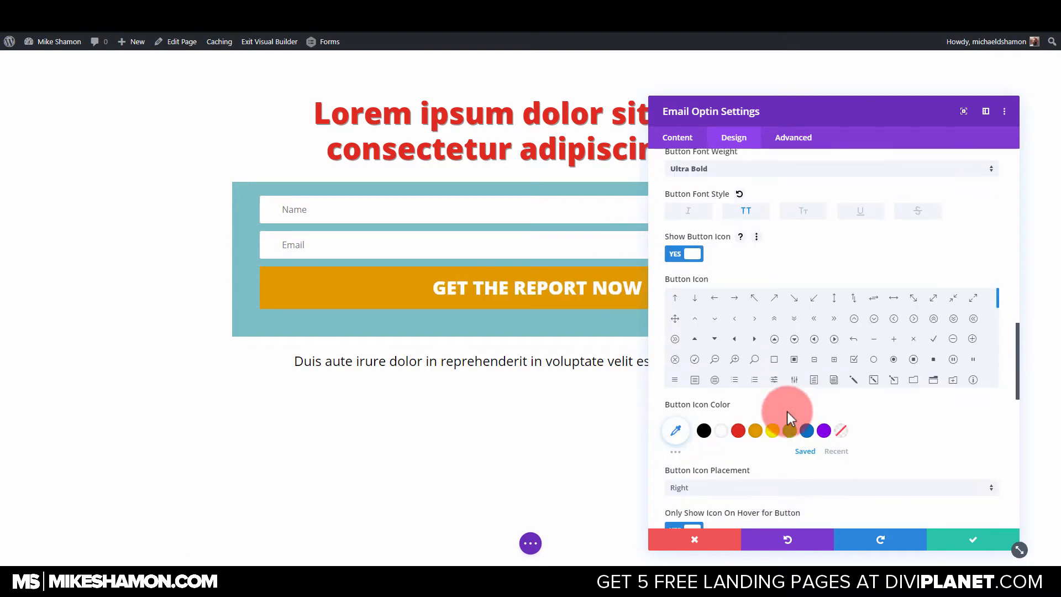
pyautogui.scroll(-3, 940, 442)
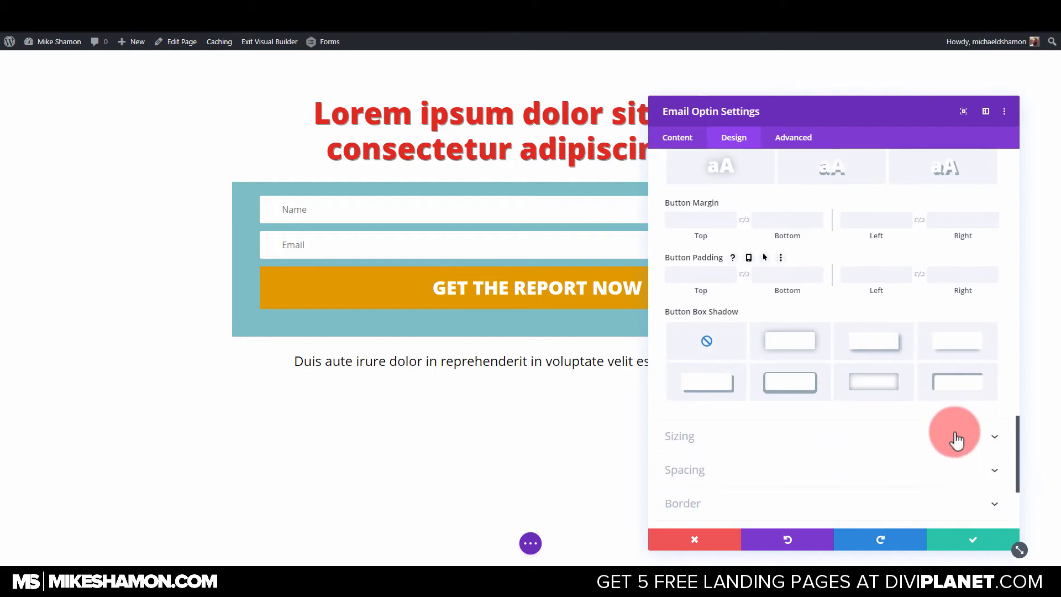
pyautogui.click(722, 385)
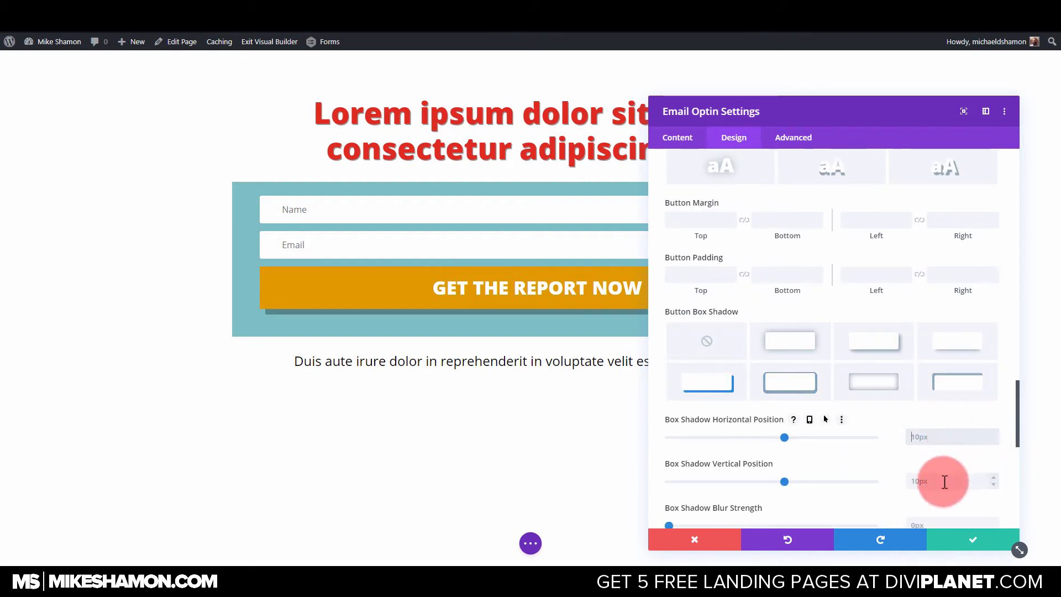
pyautogui.write('7')
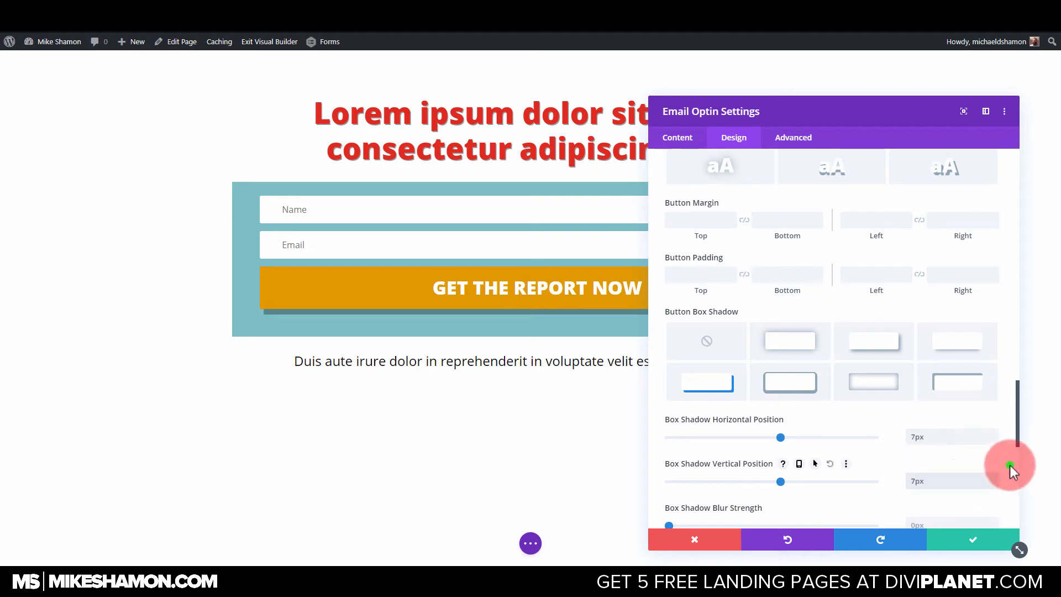
pyautogui.scroll(-2, 771, 463)
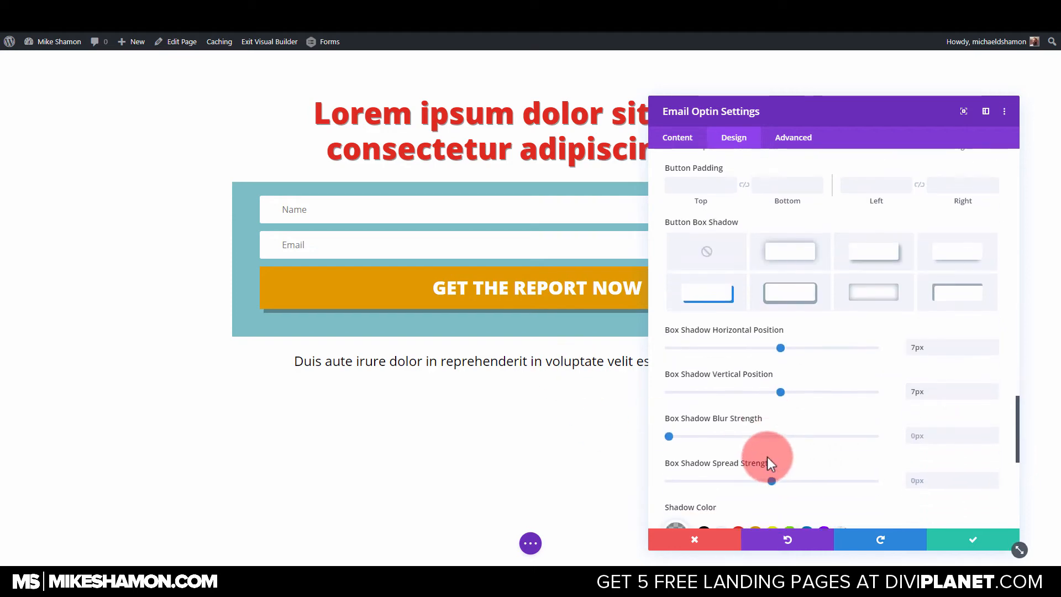
# Set the optin button's border width to 1px and its border color to black.
pyautogui.scroll(12, 706, 277)
pyautogui.scroll(3, 698, 281)
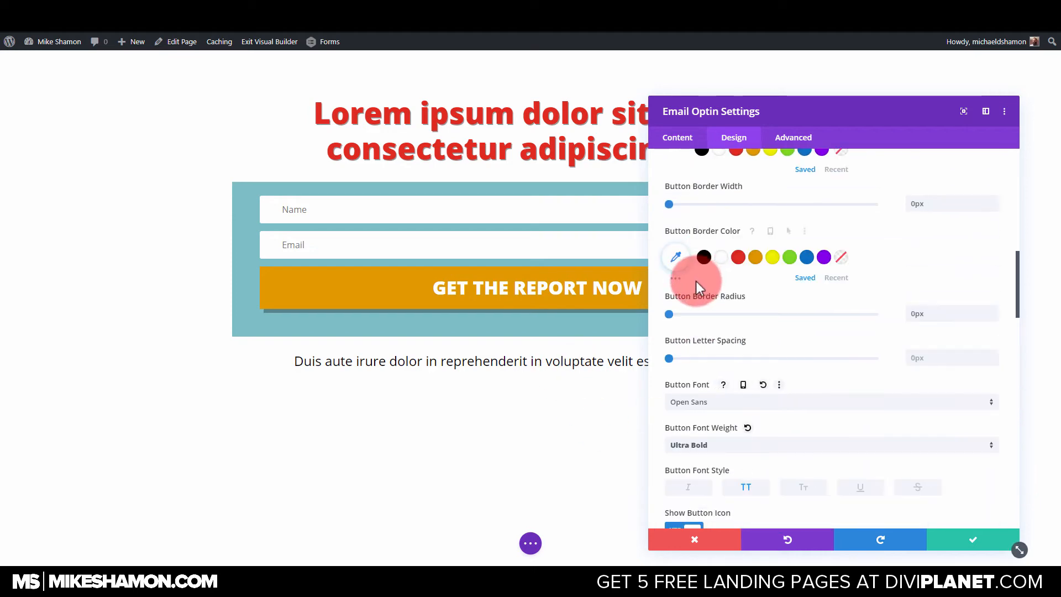
pyautogui.click(671, 204)
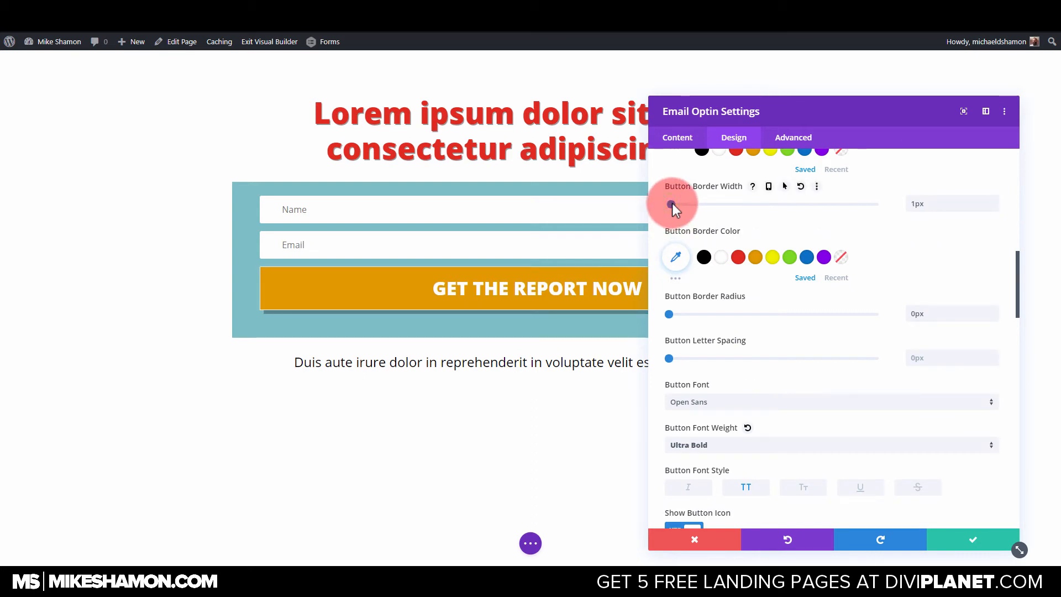
pyautogui.scroll(3, 701, 238)
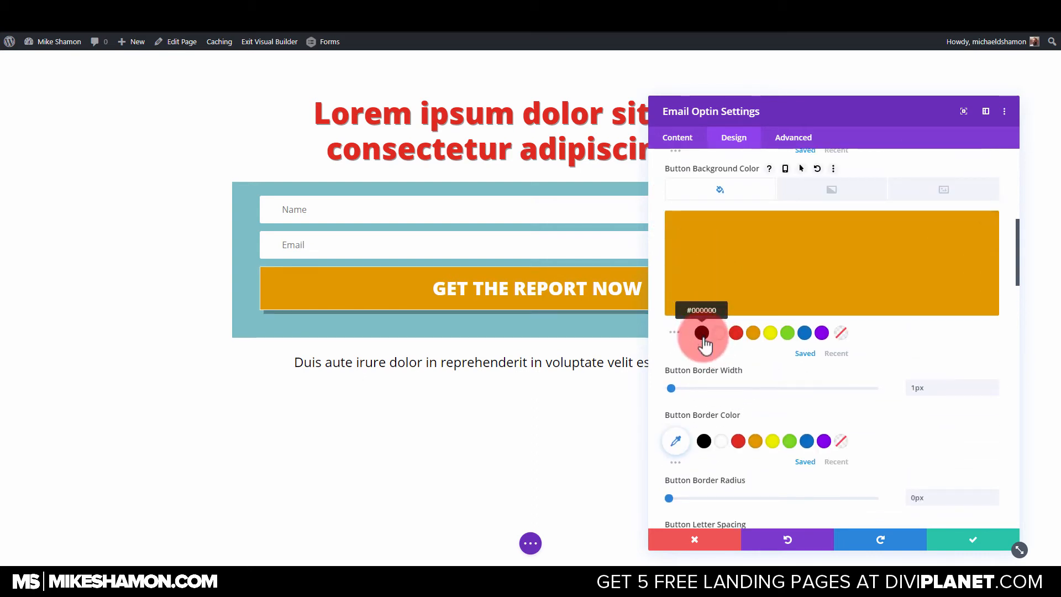
pyautogui.click(703, 442)
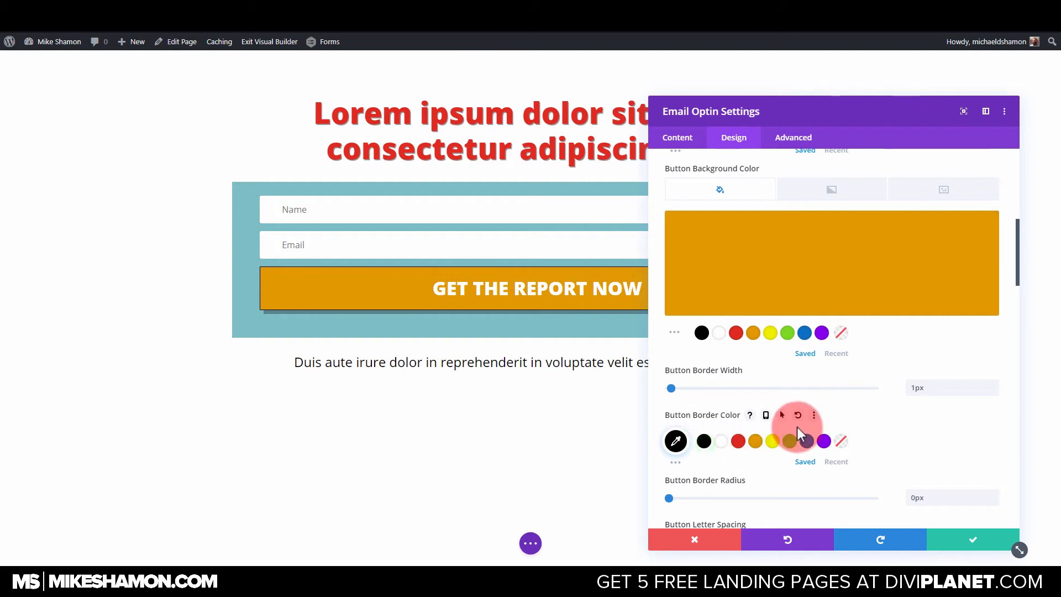
# Change the optin module's background color to white.
pyautogui.scroll(-5, 796, 428)
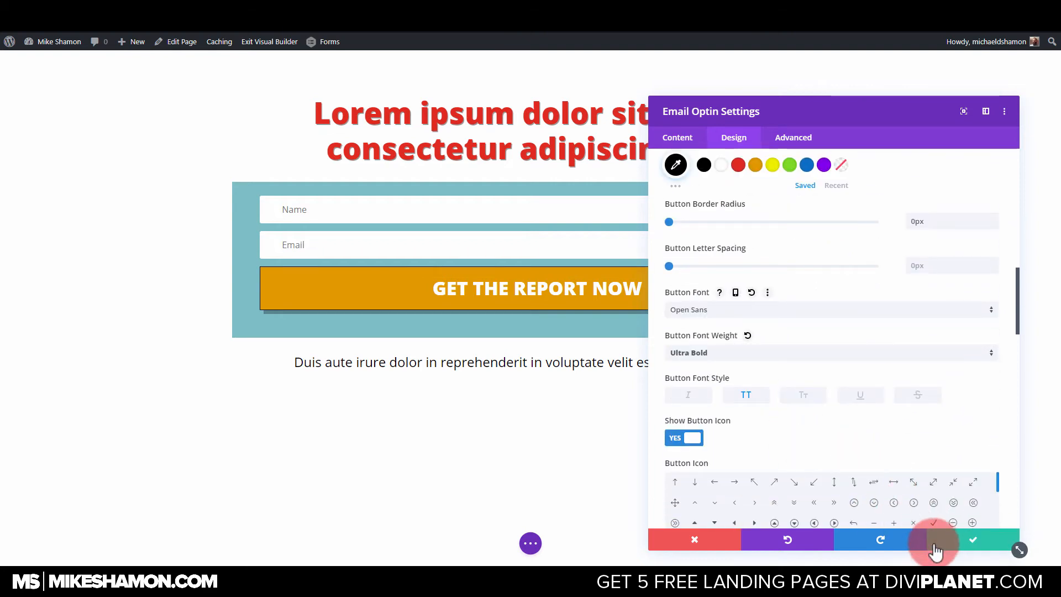
pyautogui.click(678, 136)
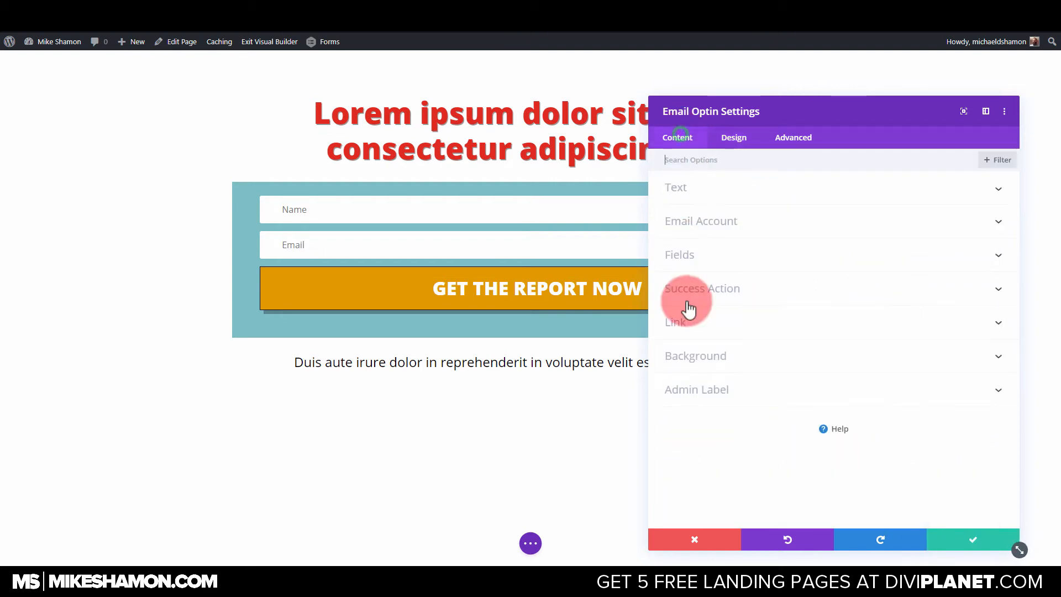
pyautogui.click(710, 362)
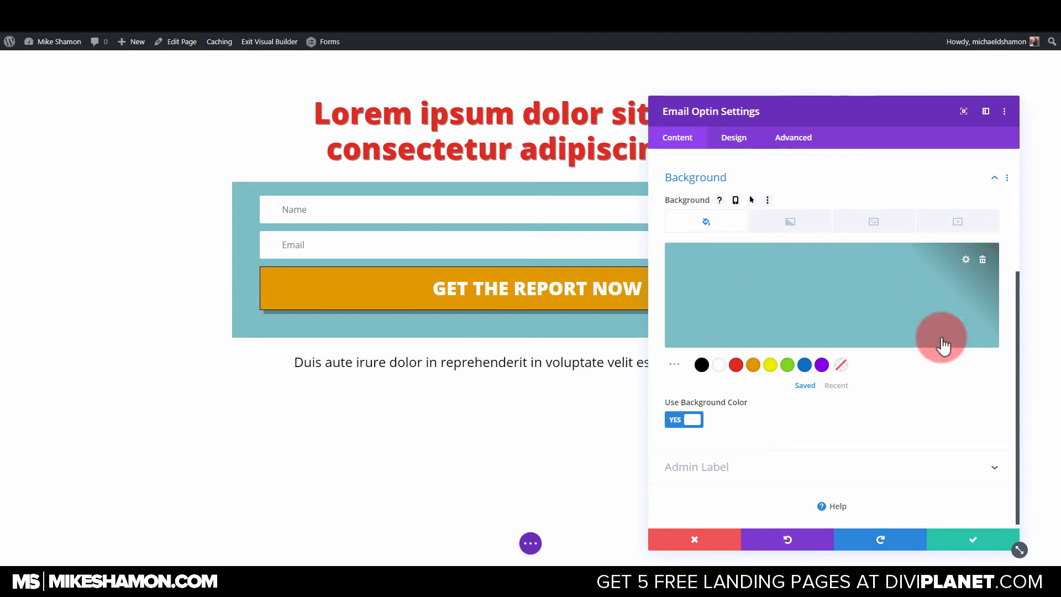
pyautogui.click(720, 366)
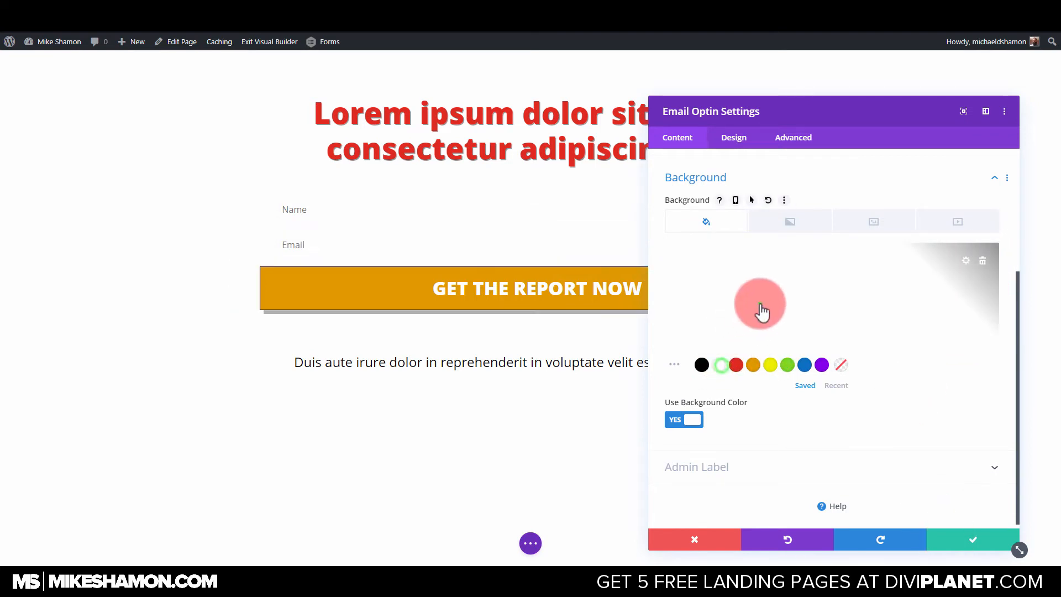
pyautogui.click(990, 380)
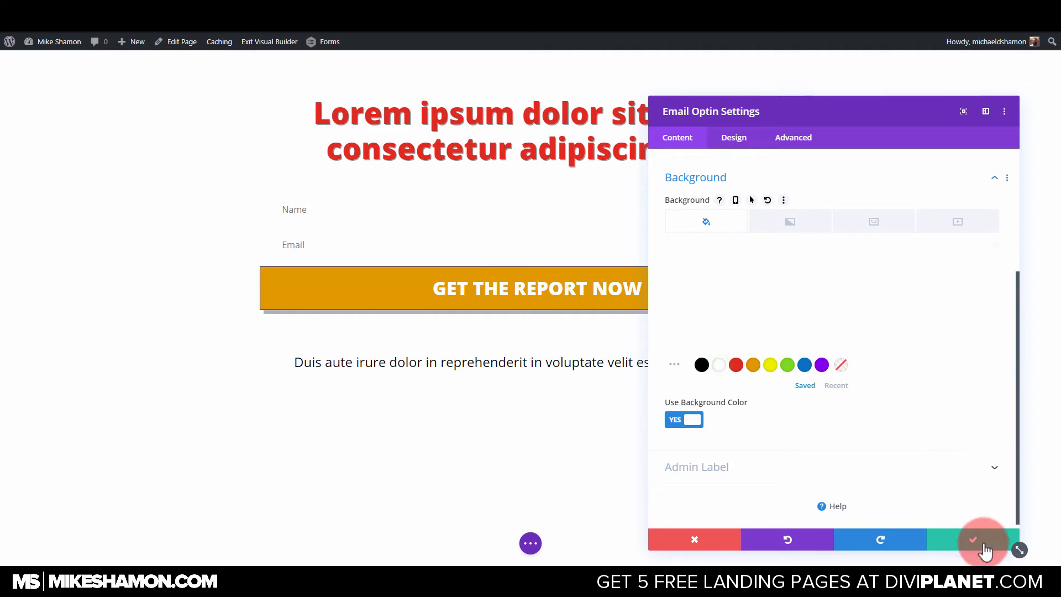
# Give the optin form's input fields a 1px solid border and save the module settings.
pyautogui.click(743, 139)
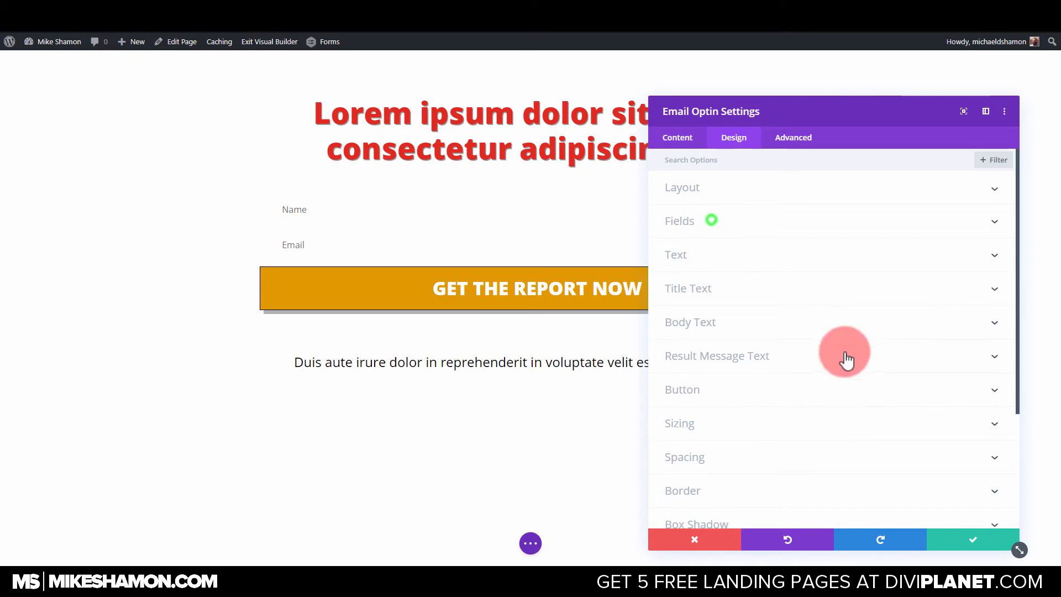
pyautogui.scroll(-3, 747, 375)
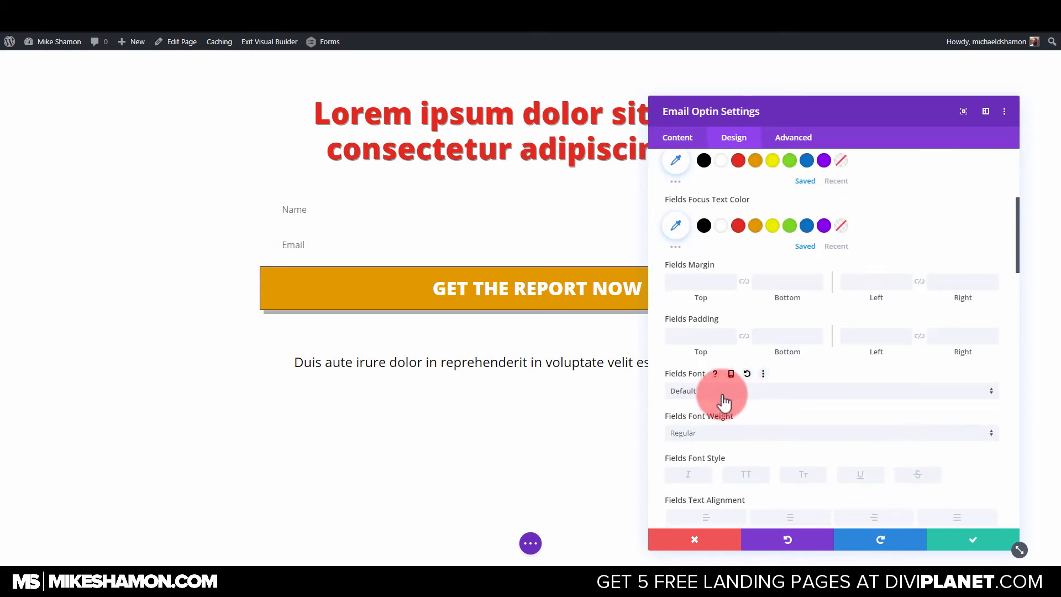
pyautogui.scroll(4, 719, 396)
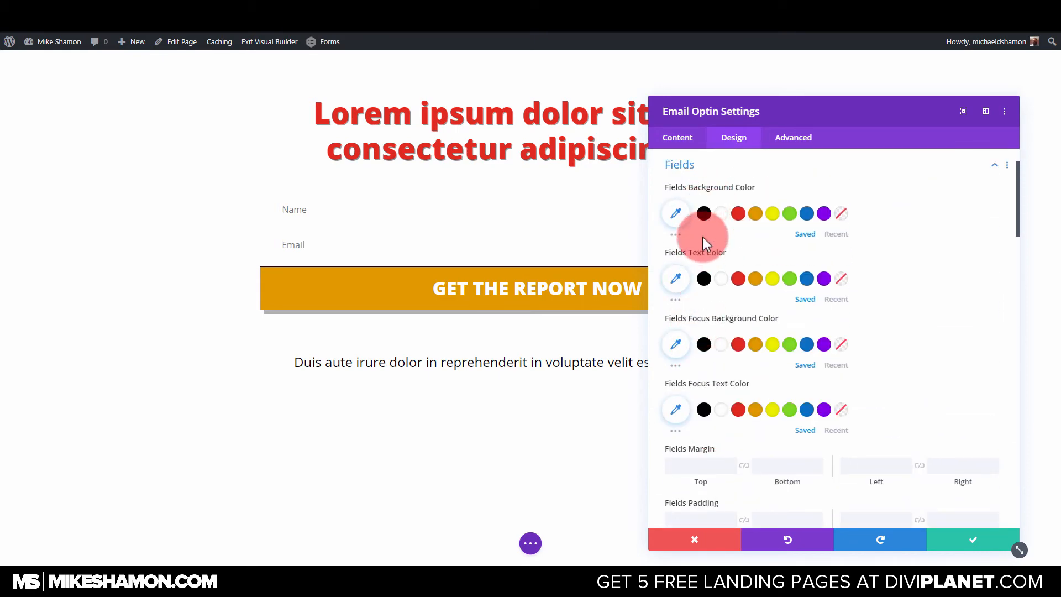
pyautogui.scroll(1, 705, 343)
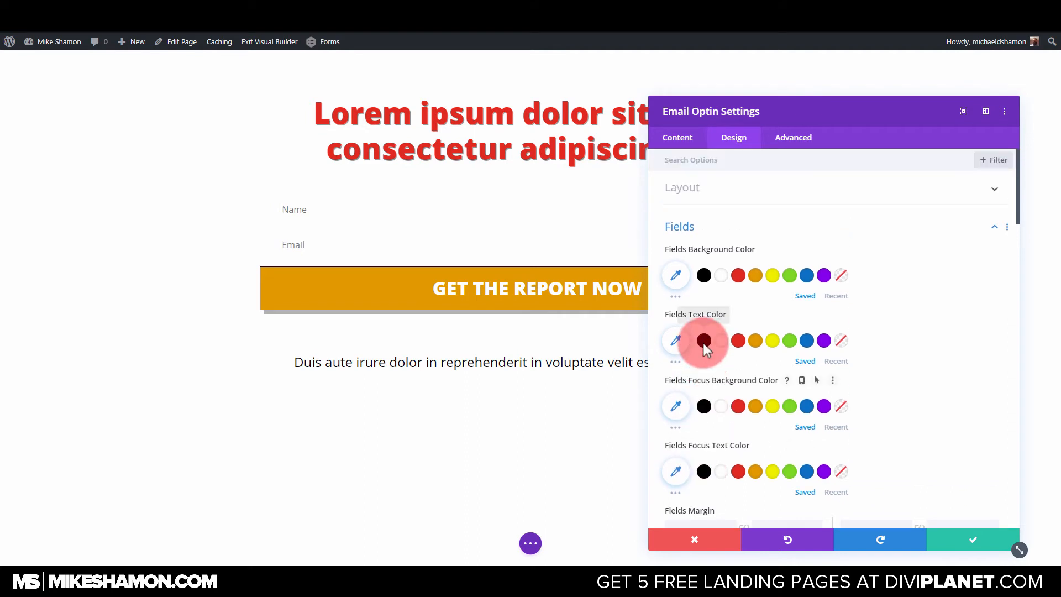
pyautogui.scroll(-6, 708, 353)
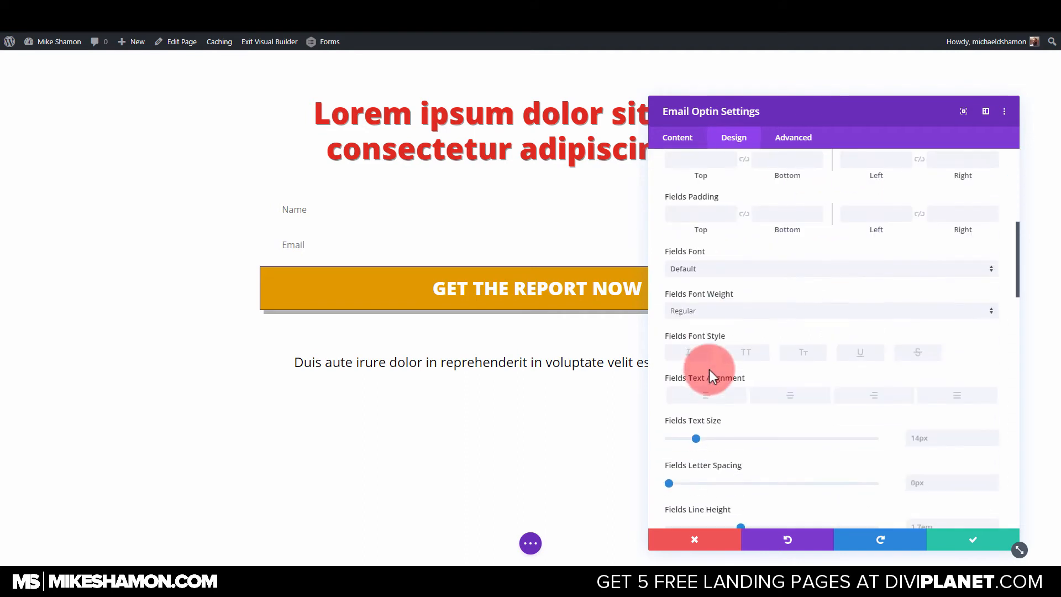
pyautogui.scroll(-4, 713, 365)
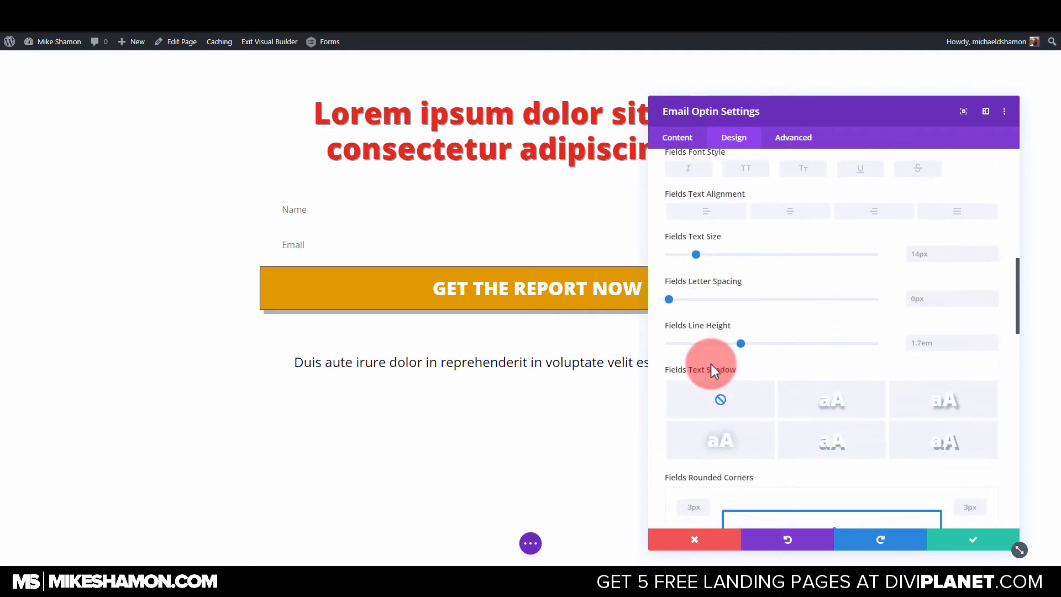
pyautogui.scroll(-5, 712, 370)
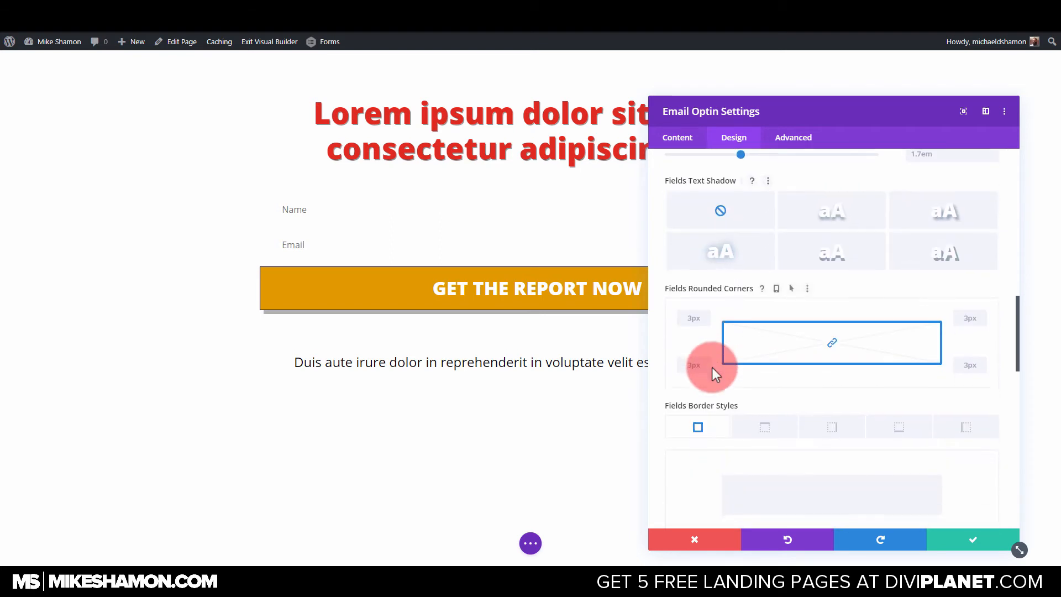
pyautogui.scroll(-2, 712, 368)
pyautogui.moveTo(670, 396); pyautogui.dragTo(673, 396)
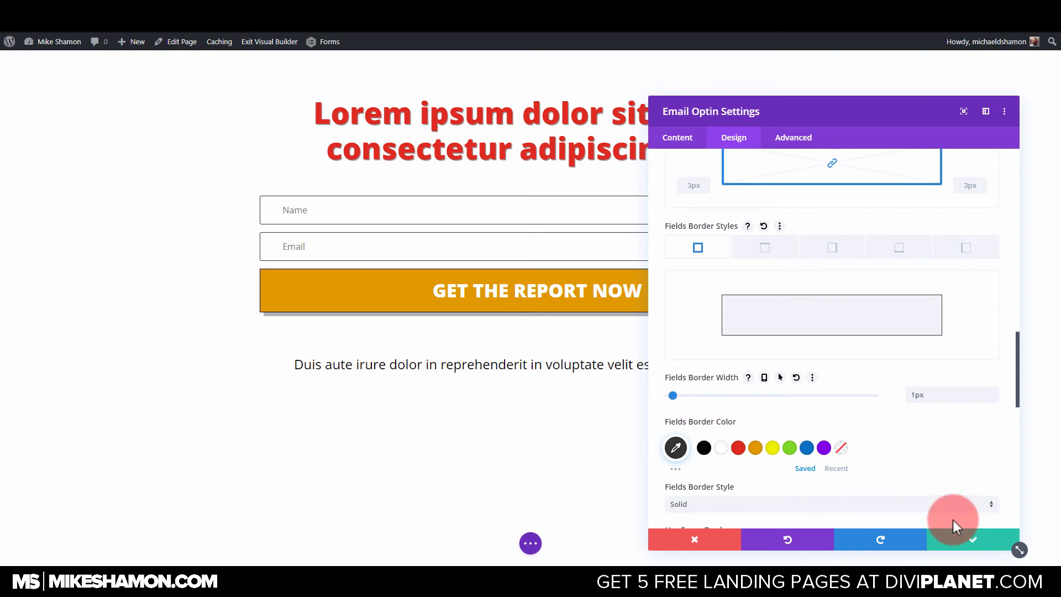
pyautogui.scroll(-3, 762, 426)
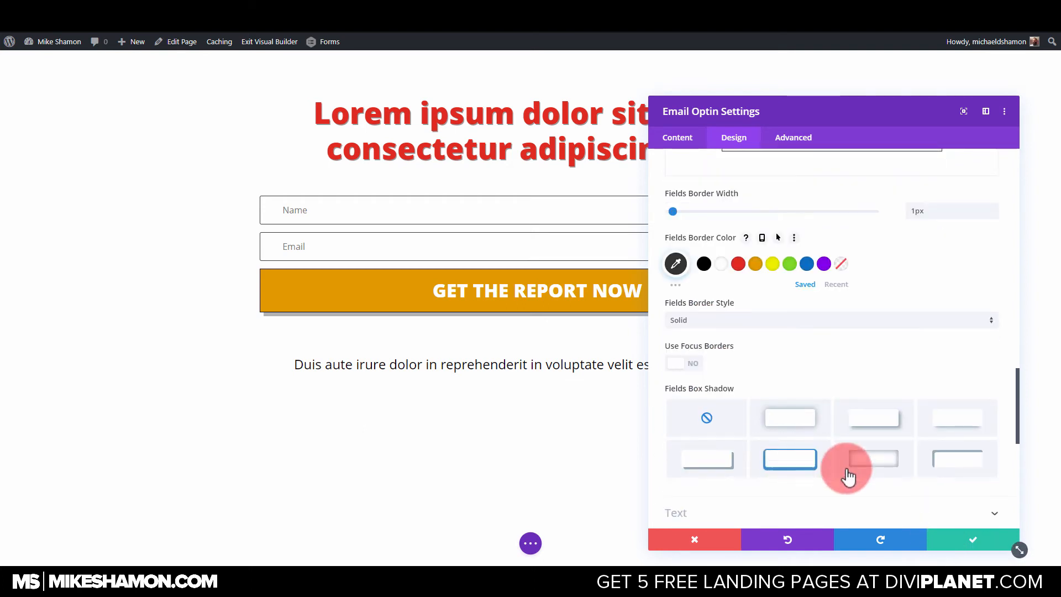
pyautogui.click(966, 542)
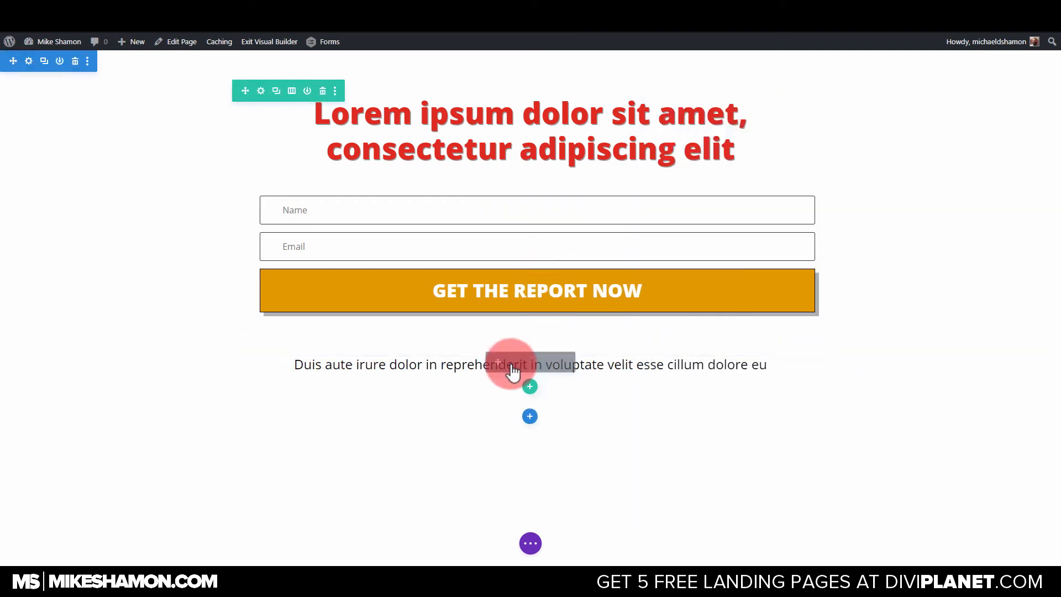
# Move the "Duis aute irure dolor" text module up between the heading and the optin form.
pyautogui.moveTo(500, 362); pyautogui.dragTo(514, 185)
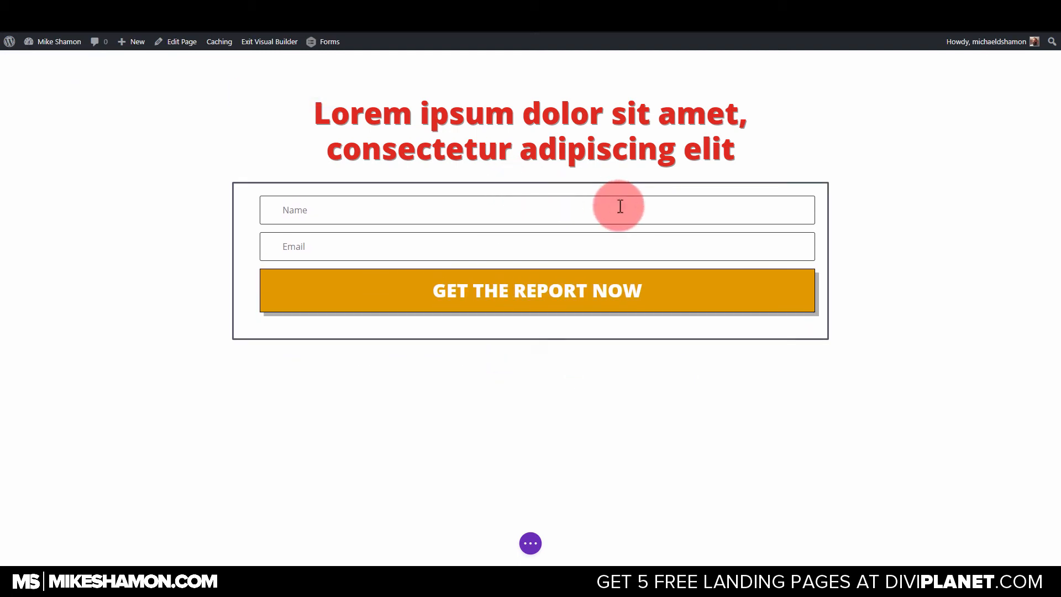
pyautogui.moveTo(585, 207); pyautogui.dragTo(584, 205)
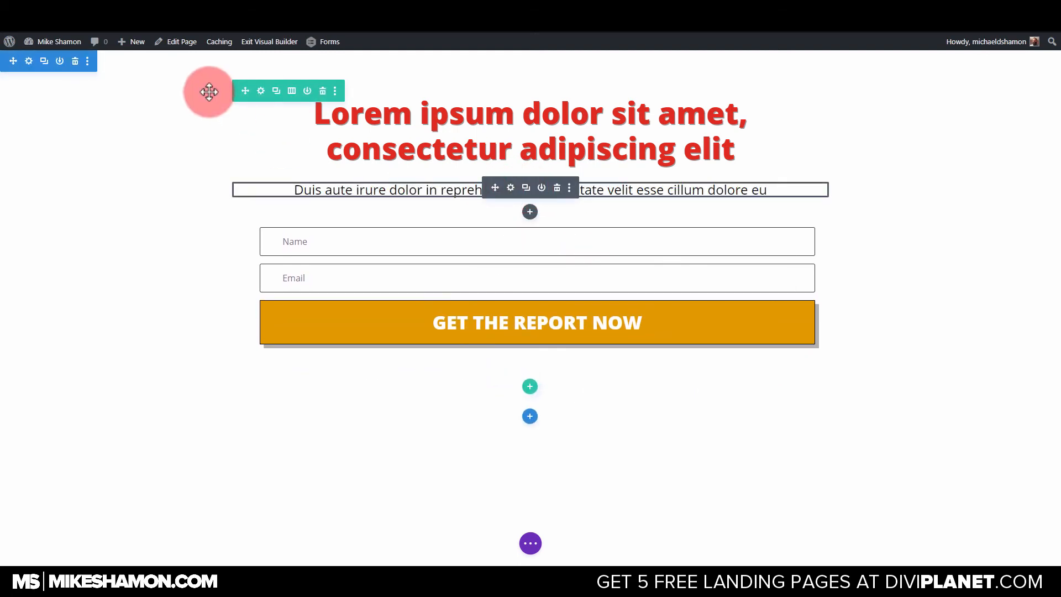
# Set the background color of the row holding the heading and form to white (#ffffff).
pyautogui.click(261, 90)
pyautogui.click(731, 139)
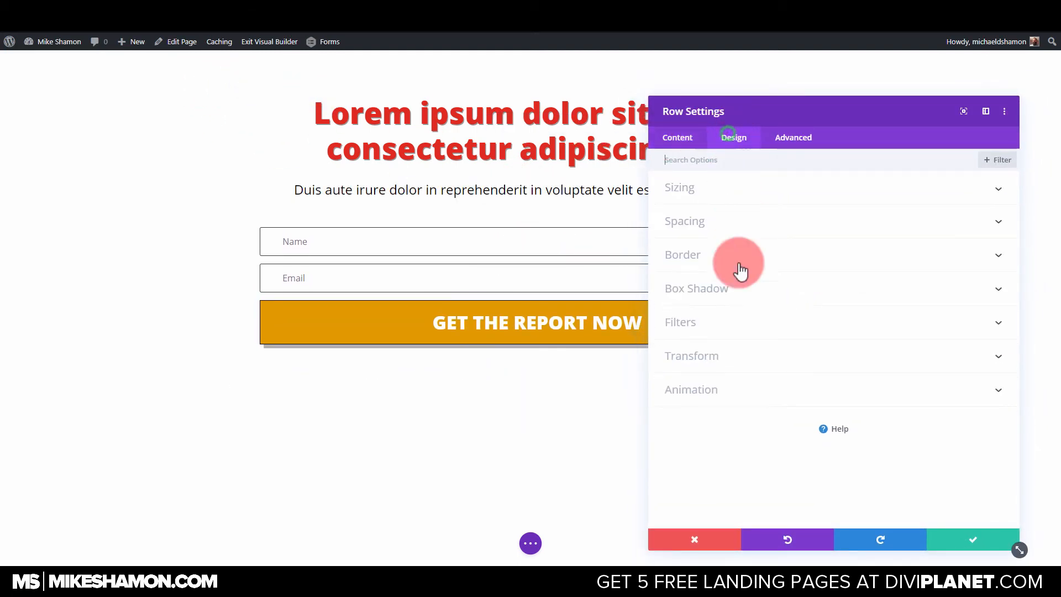
pyautogui.click(678, 138)
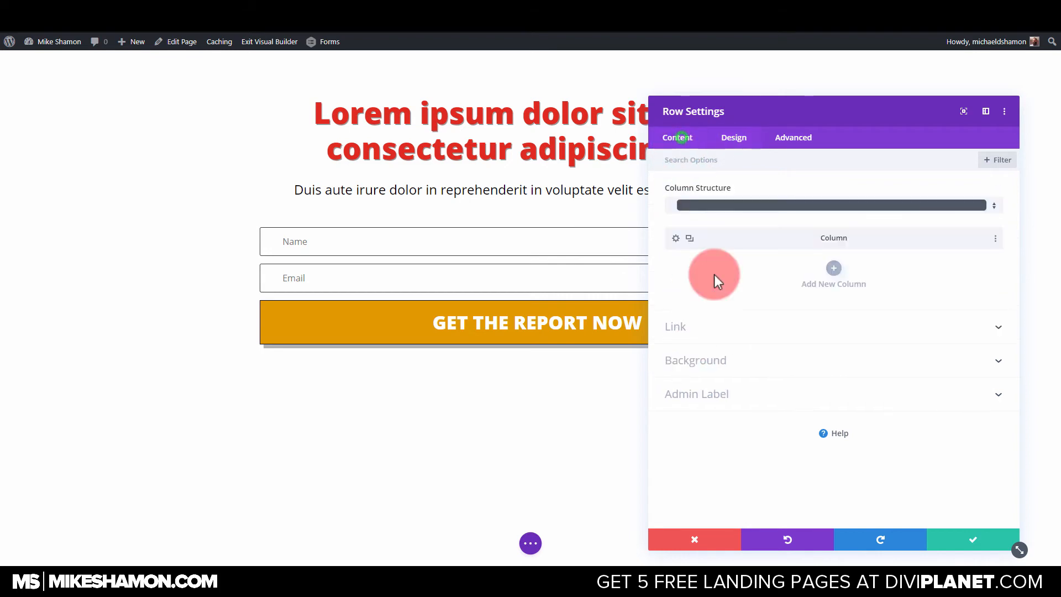
pyautogui.click(705, 360)
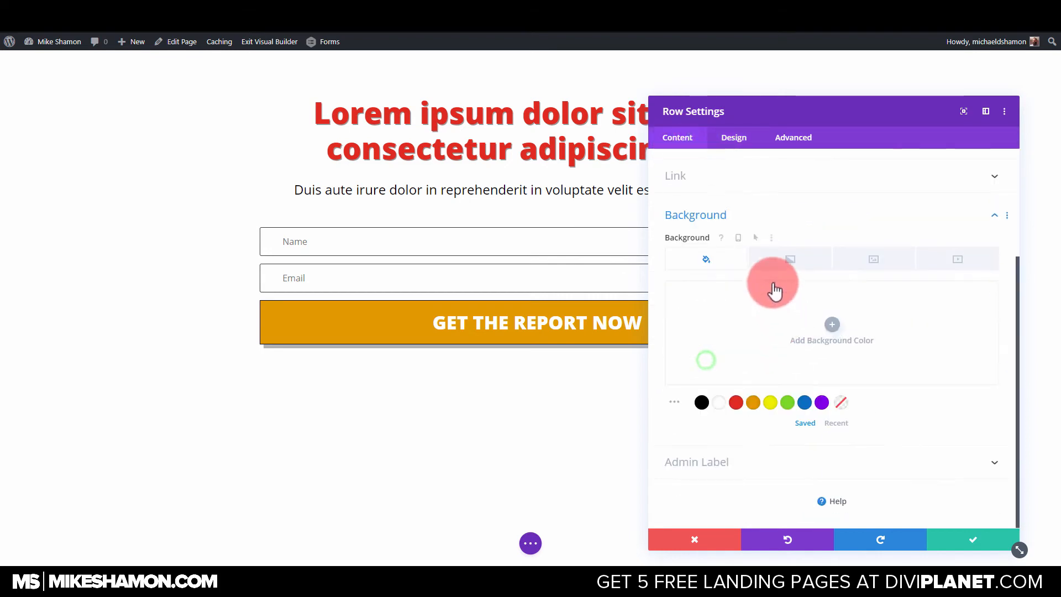
pyautogui.click(719, 404)
# Give the row a 5px border on all sides and save the row settings.
pyautogui.click(738, 141)
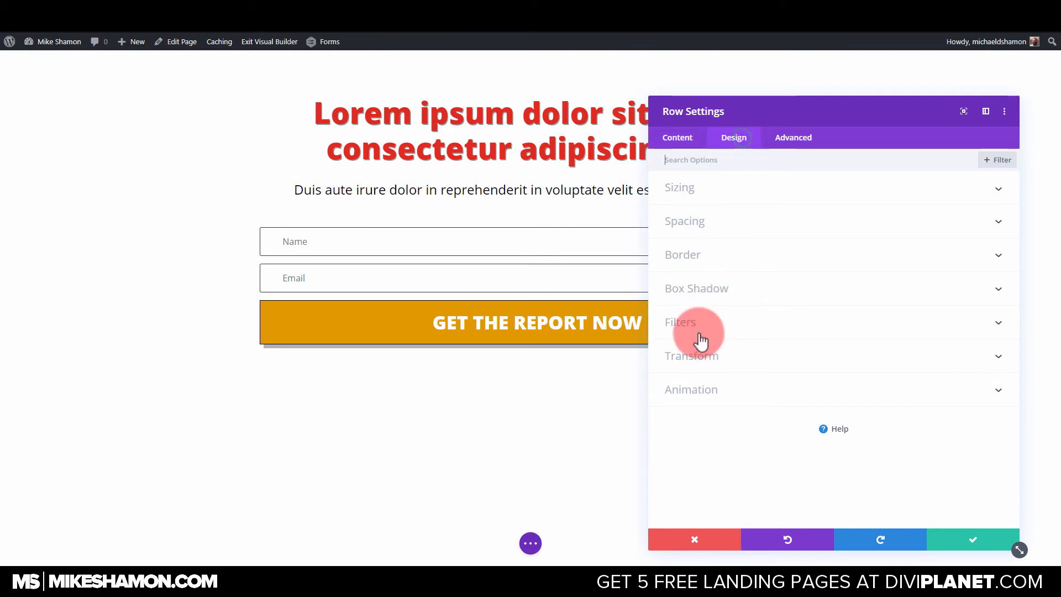
pyautogui.click(703, 256)
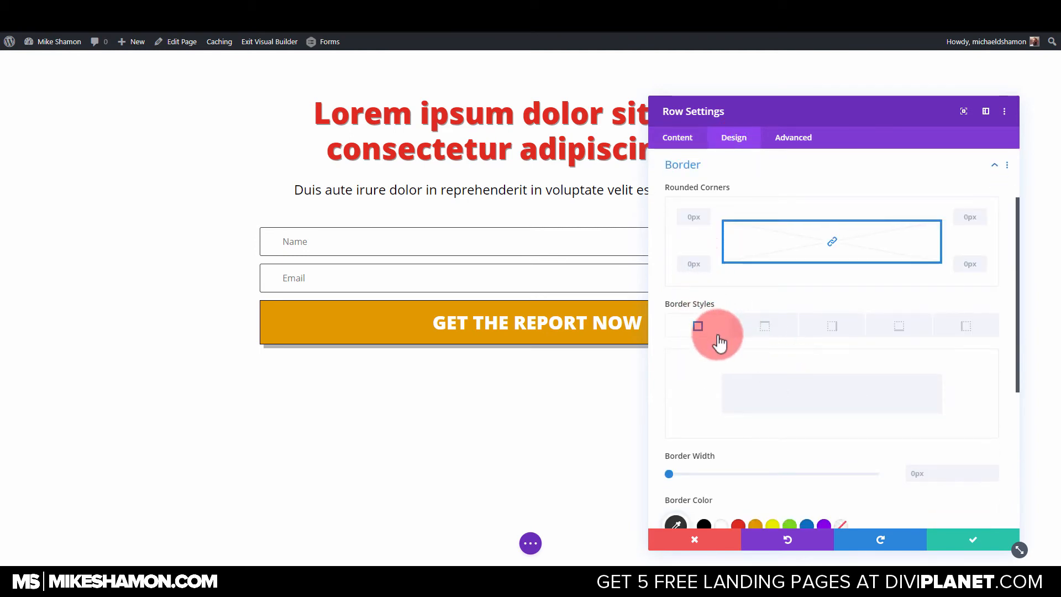
pyautogui.moveTo(670, 474); pyautogui.dragTo(691, 479)
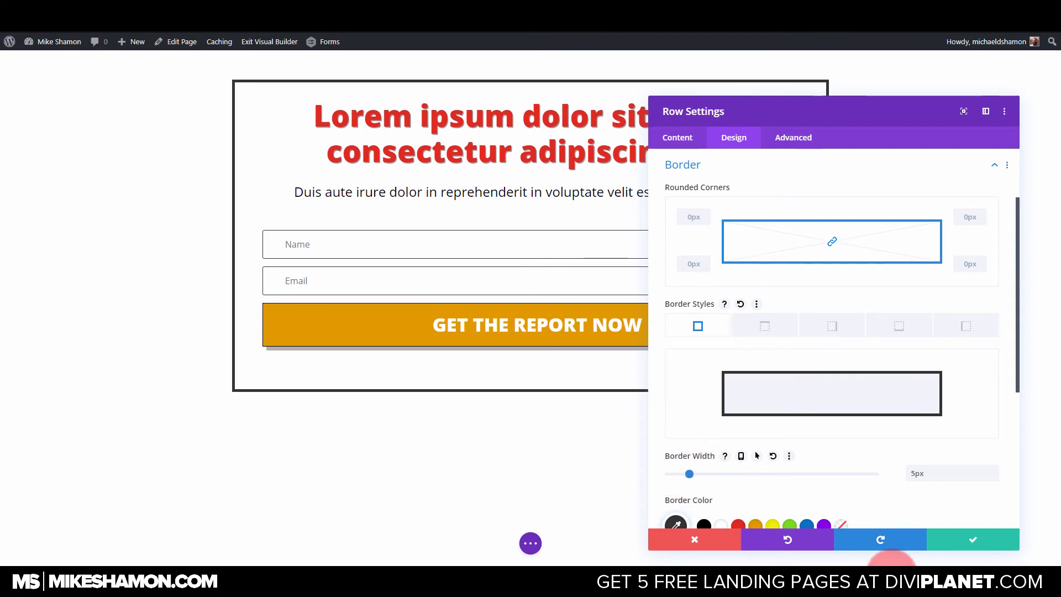
pyautogui.click(954, 544)
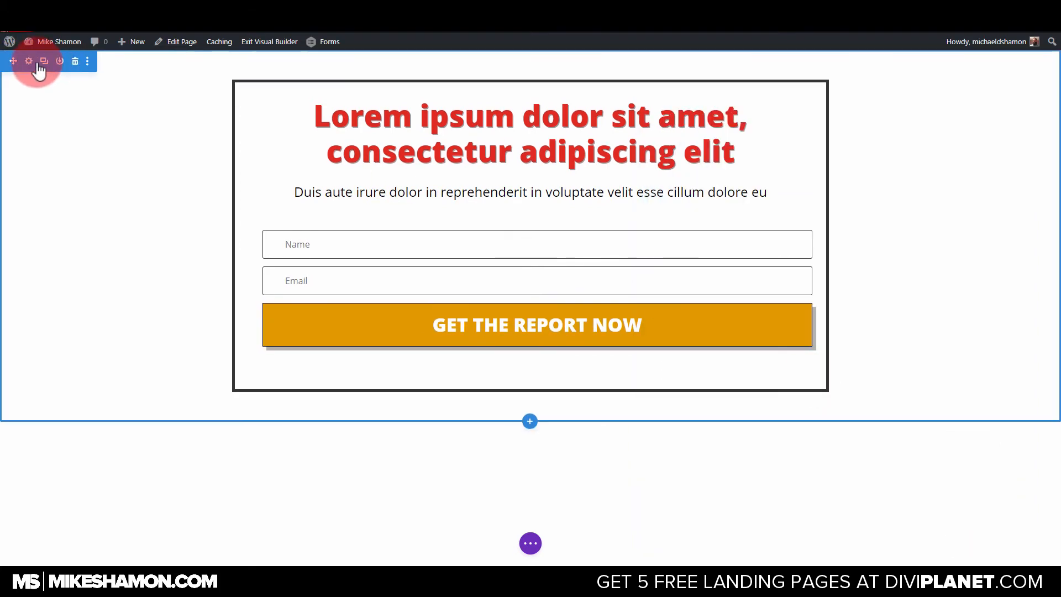
# Set the section's background to the dark blue #035477 and save the section settings.
pyautogui.click(36, 63)
pyautogui.click(753, 214)
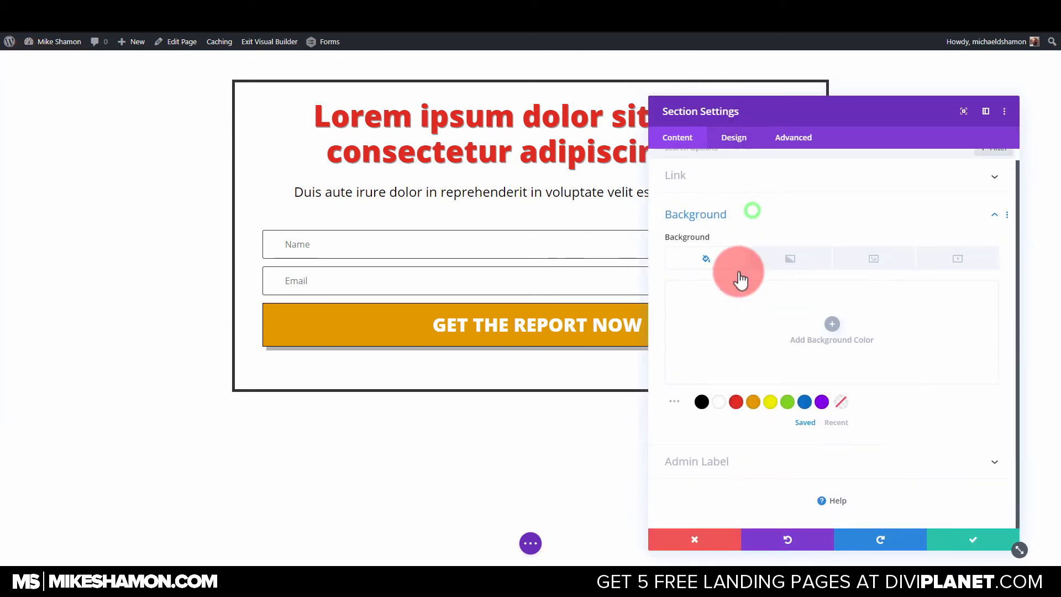
pyautogui.click(804, 401)
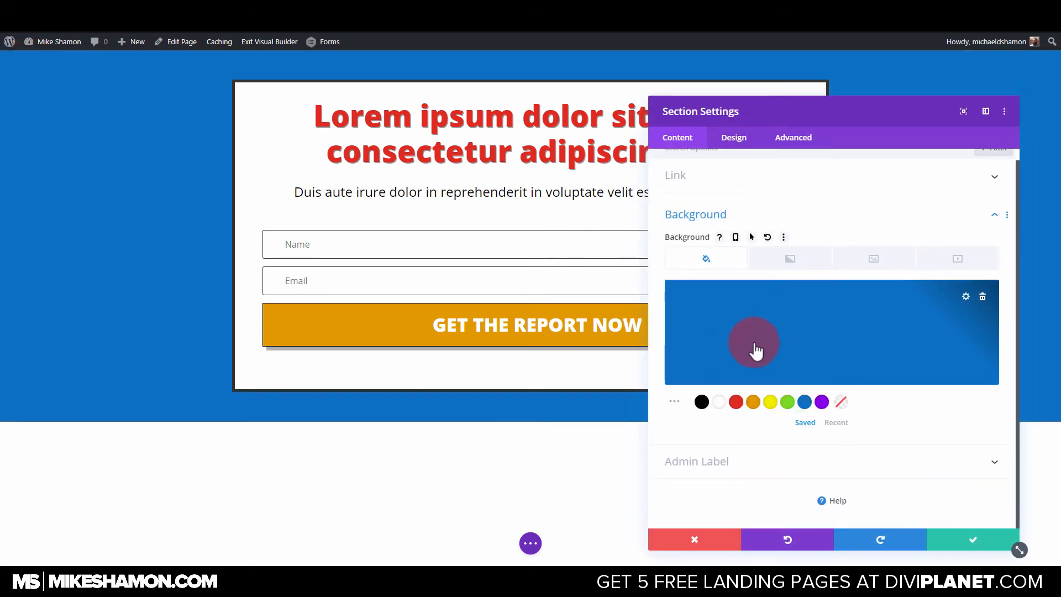
pyautogui.moveTo(858, 296)
pyautogui.mouseDown()
pyautogui.moveTo(841, 280)
pyautogui.moveTo(851, 339)
pyautogui.mouseUp()
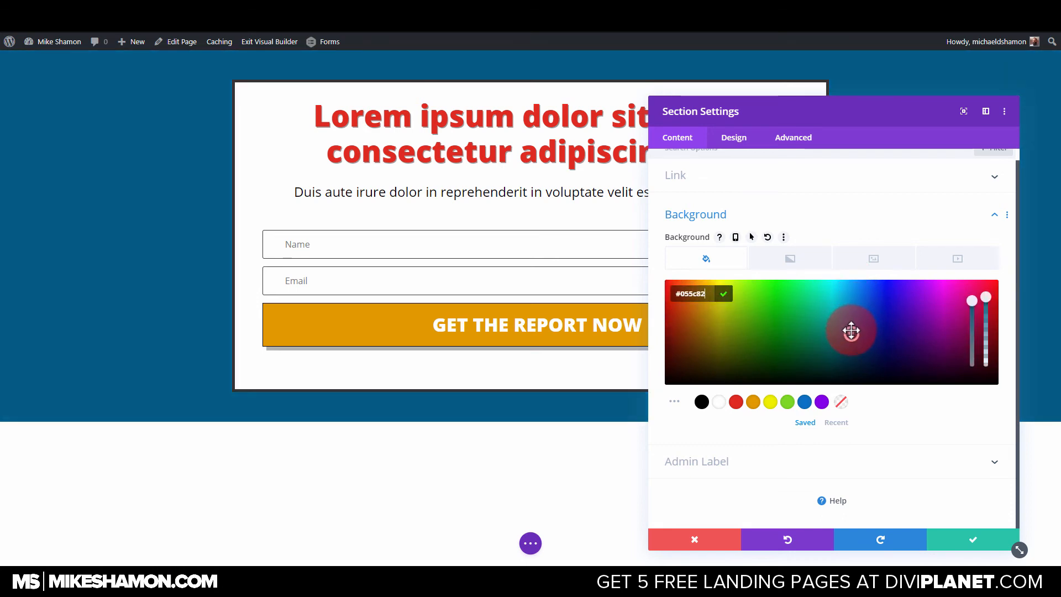
pyautogui.click(968, 540)
# Set the section's height to 100% in its sizing options.
pyautogui.click(29, 61)
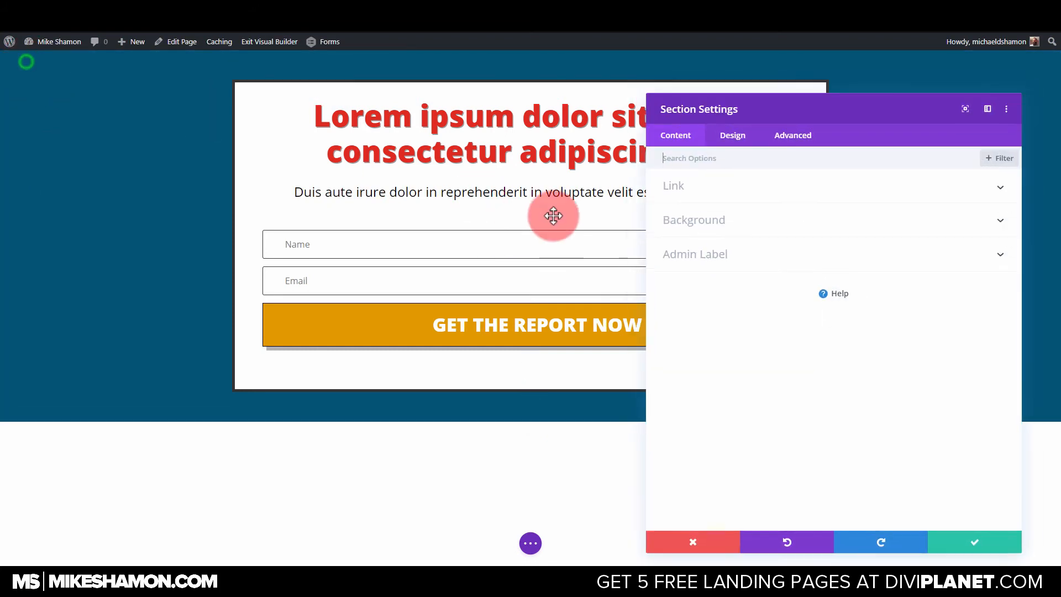
pyautogui.click(718, 227)
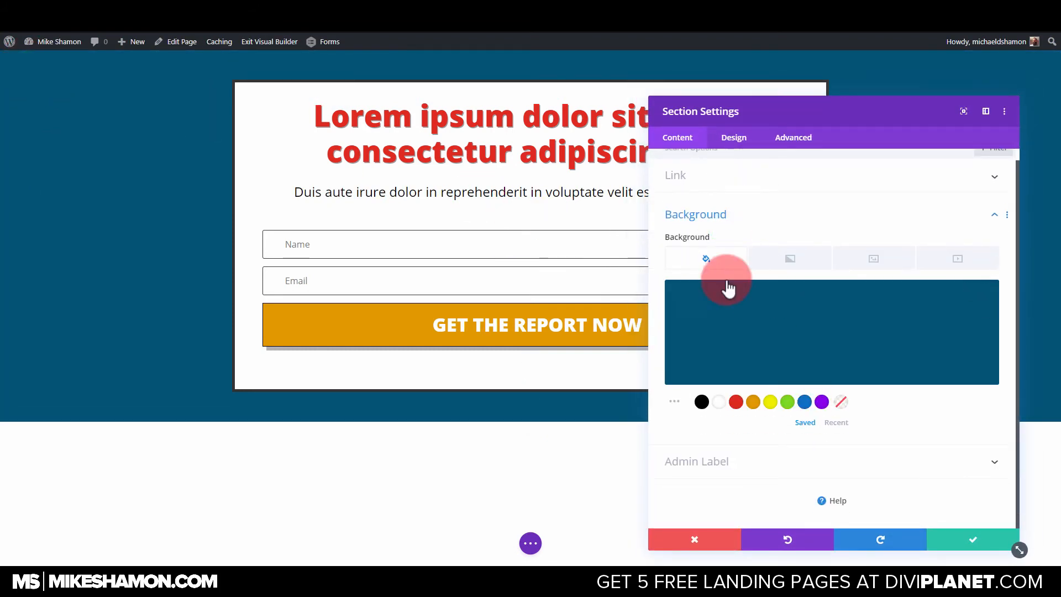
pyautogui.click(735, 136)
pyautogui.click(727, 288)
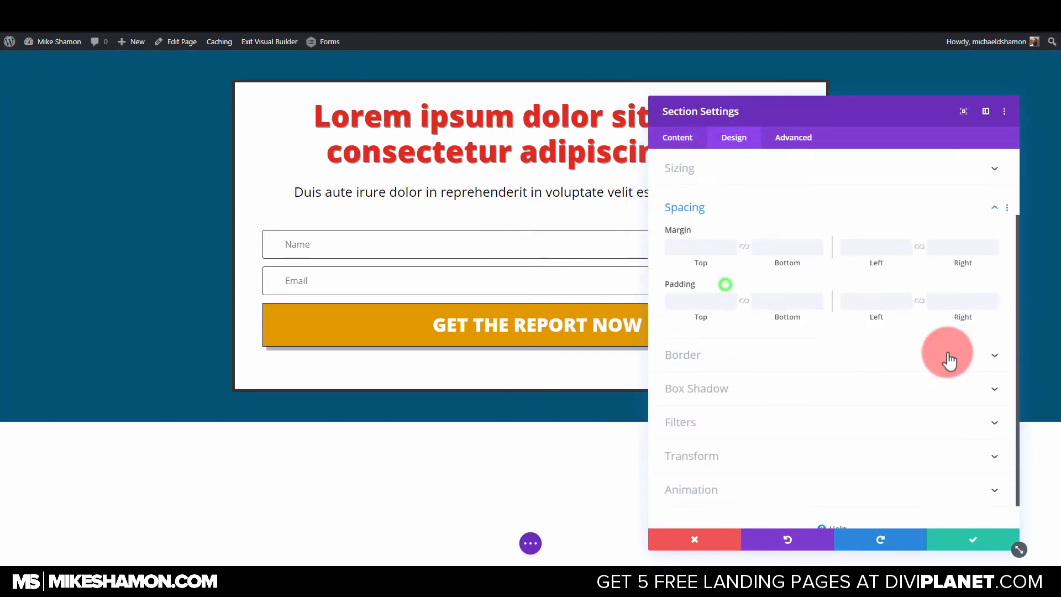
pyautogui.scroll(2, 749, 181)
pyautogui.click(700, 221)
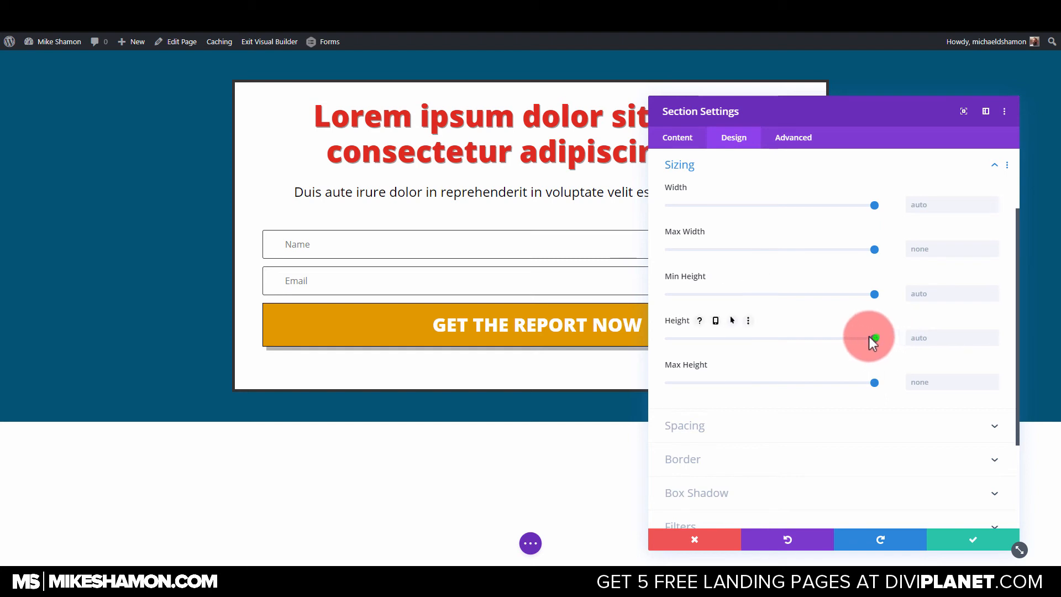
pyautogui.moveTo(870, 336); pyautogui.dragTo(919, 342)
pyautogui.write('100%')
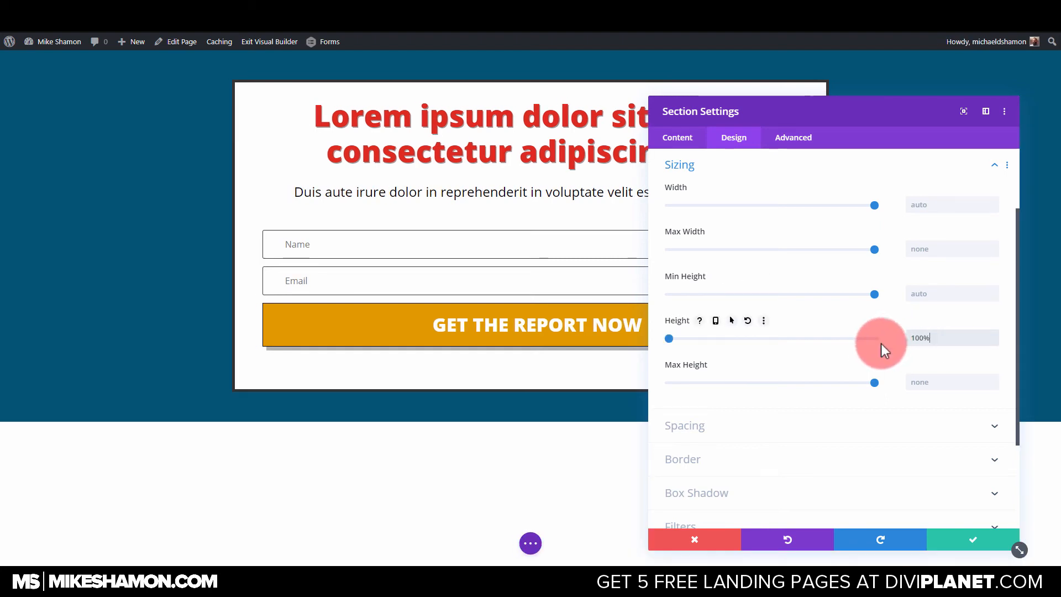
pyautogui.click(698, 165)
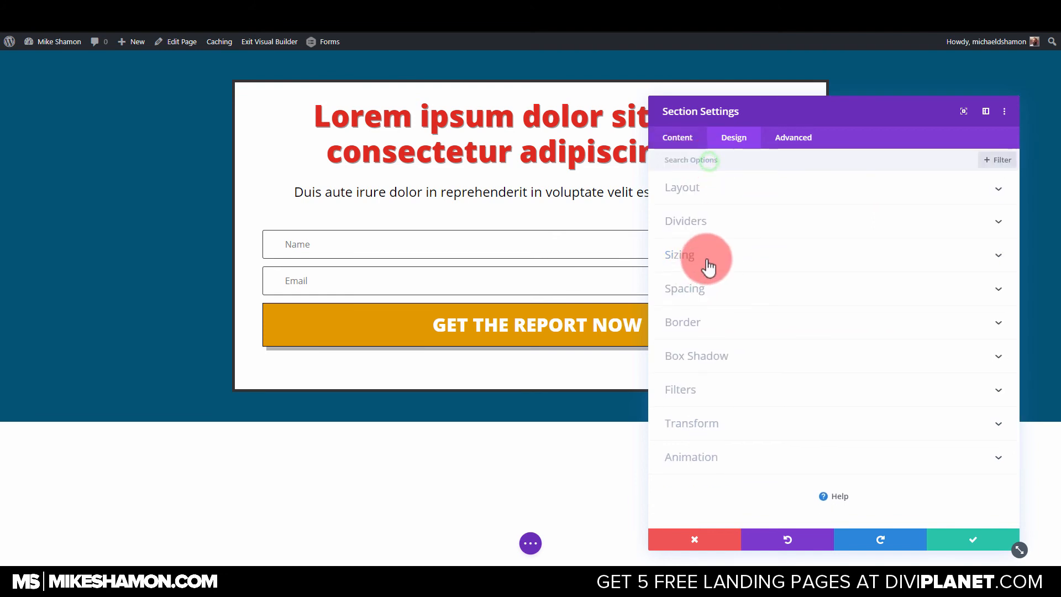
# Set the section's bottom padding to 180px, increase it slightly further, and save the section settings.
pyautogui.click(705, 282)
pyautogui.click(758, 270)
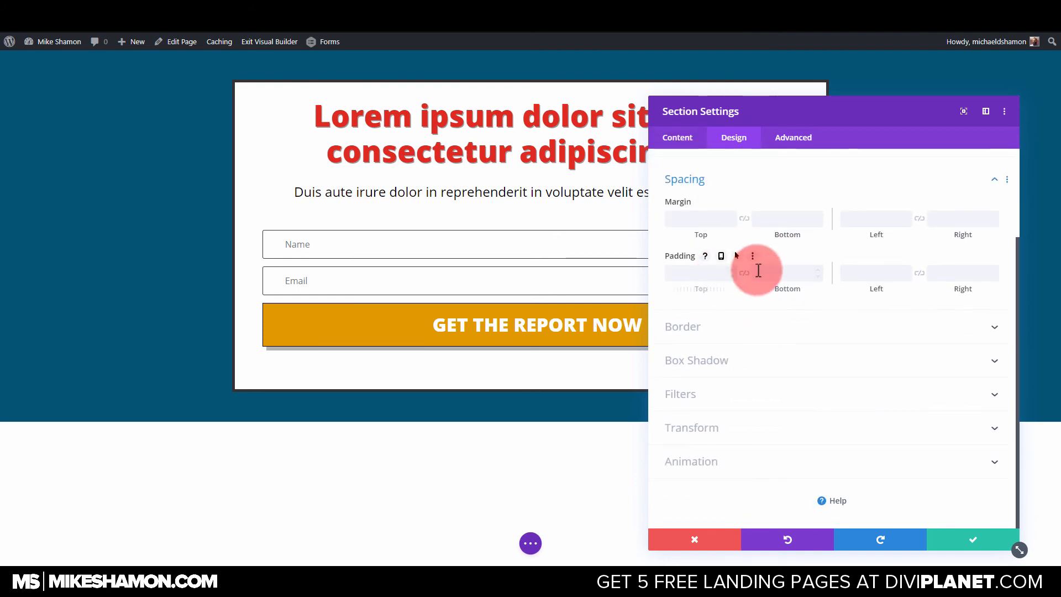
pyautogui.write('18')
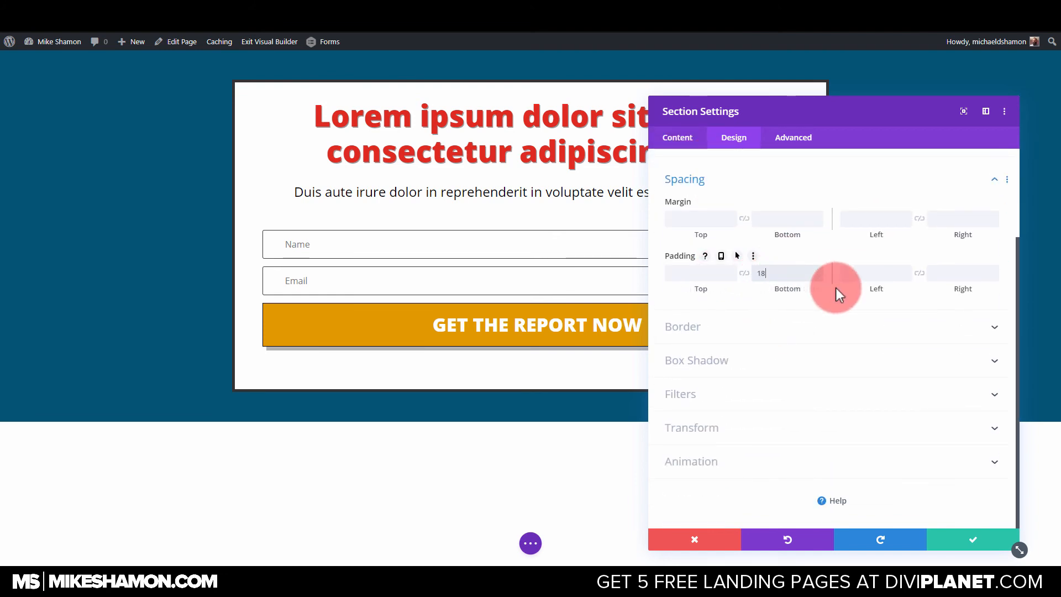
pyautogui.write('0')
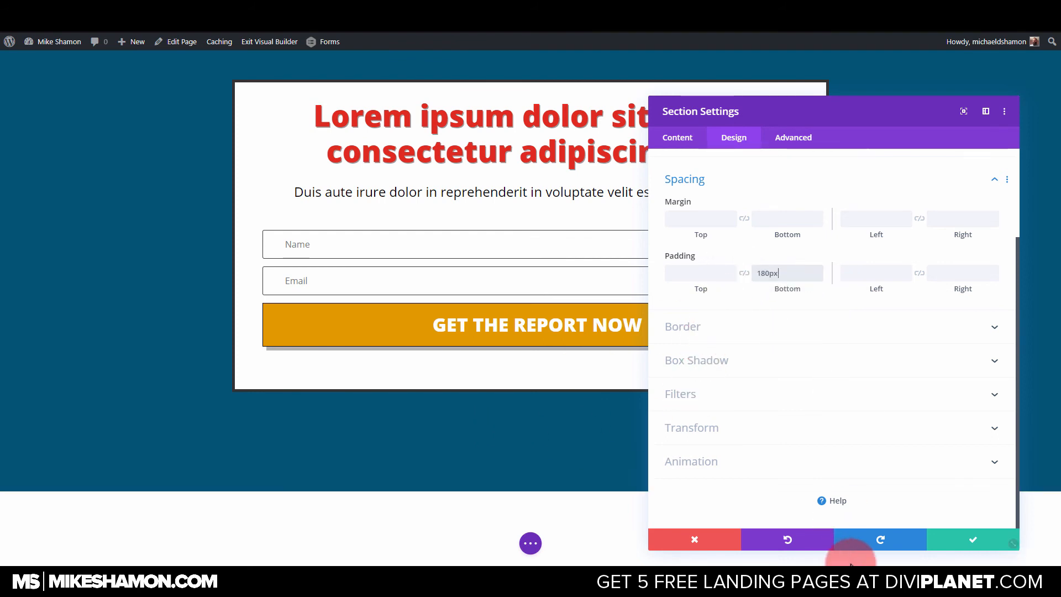
pyautogui.moveTo(765, 276); pyautogui.dragTo(753, 282)
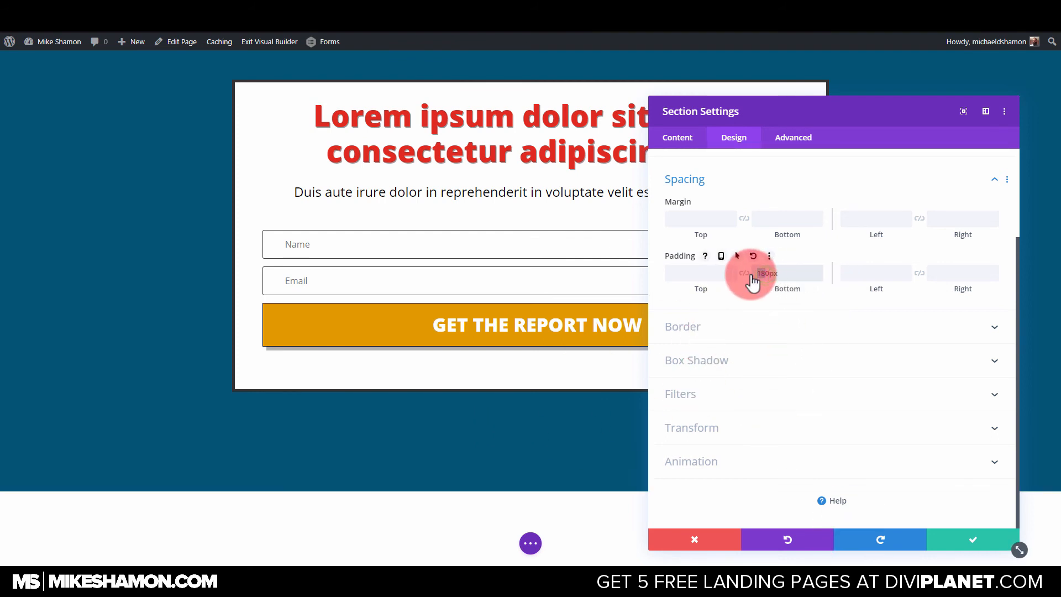
pyautogui.click(974, 540)
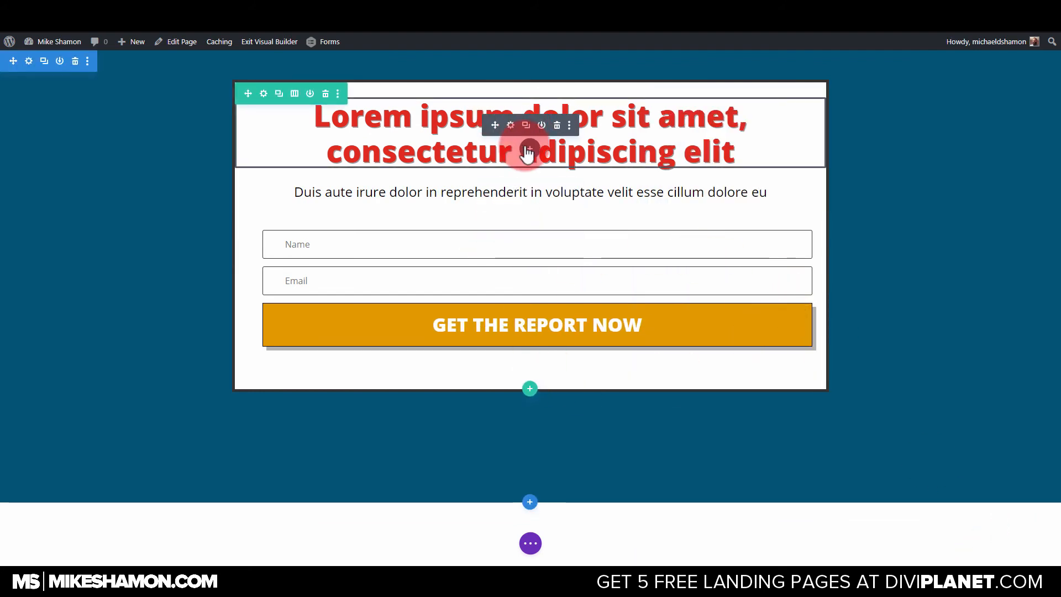
# Insert an Image module below the heading and load the Computer-Box-1-2.png picture from the media library.
pyautogui.click(531, 150)
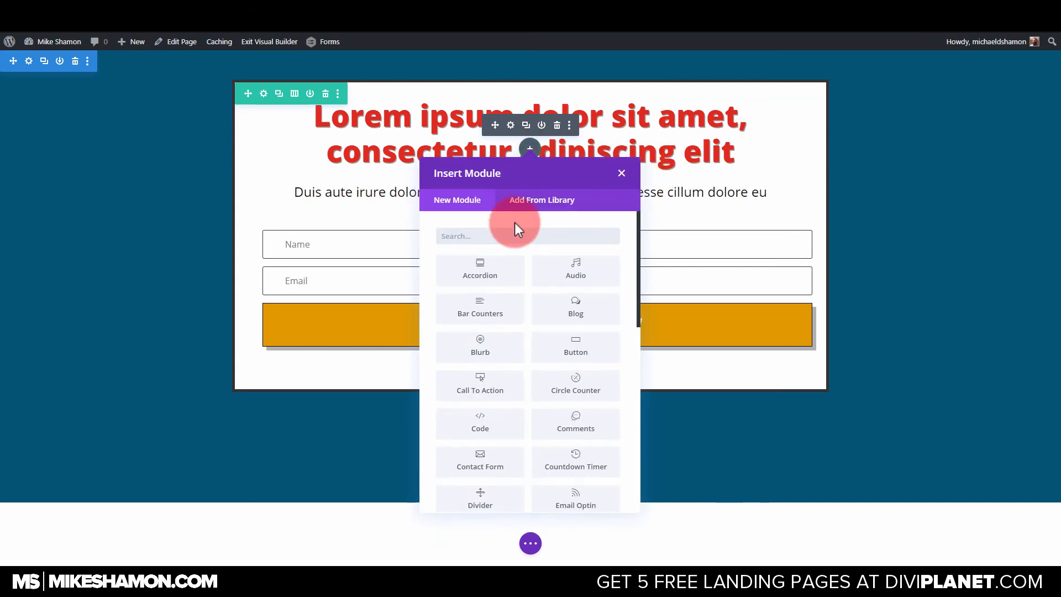
pyautogui.write('image')
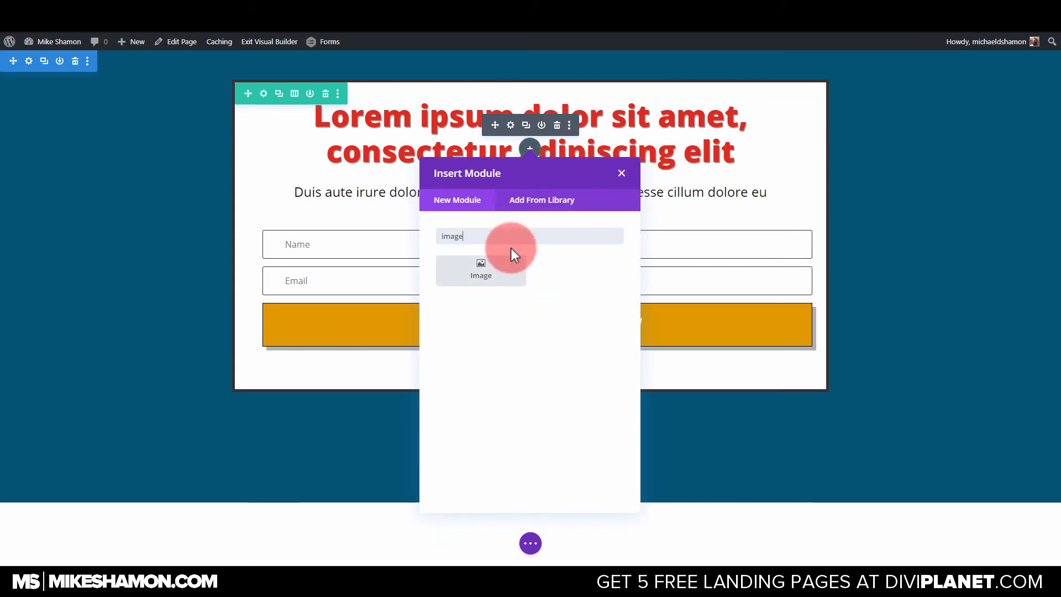
pyautogui.click(511, 256)
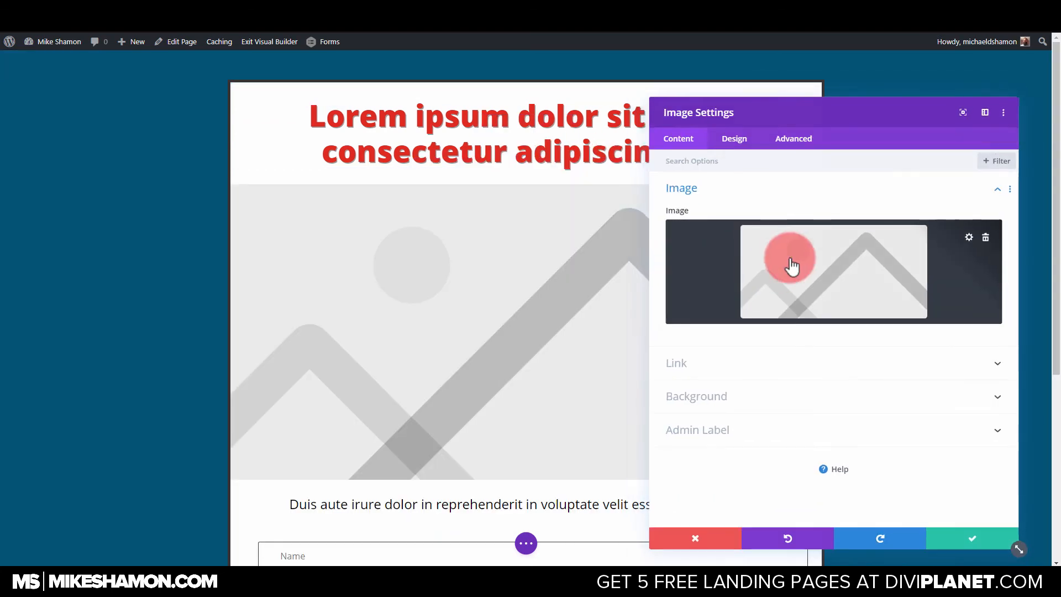
pyautogui.click(807, 251)
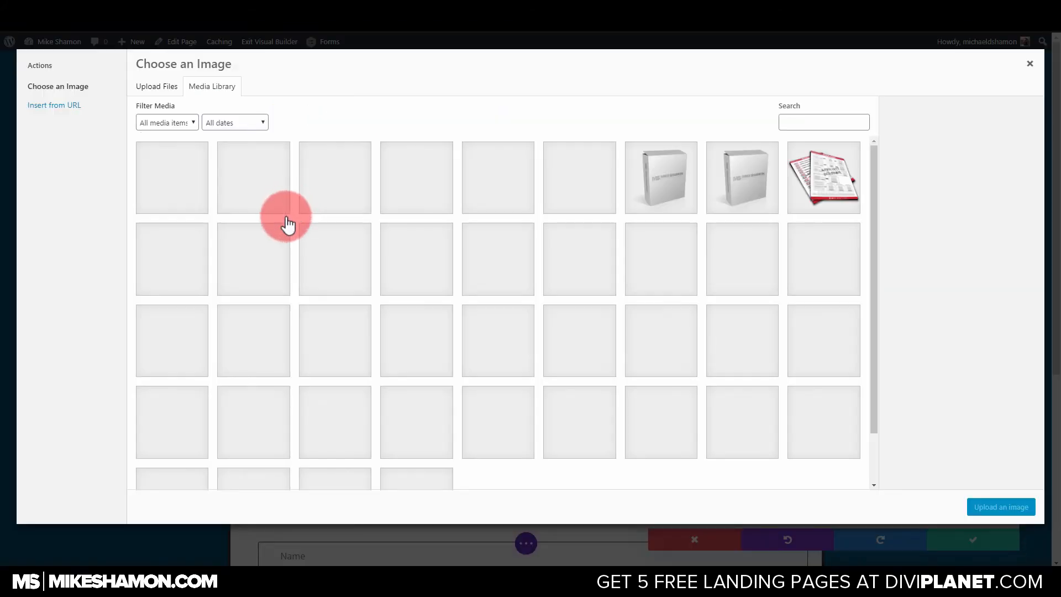
pyautogui.click(684, 197)
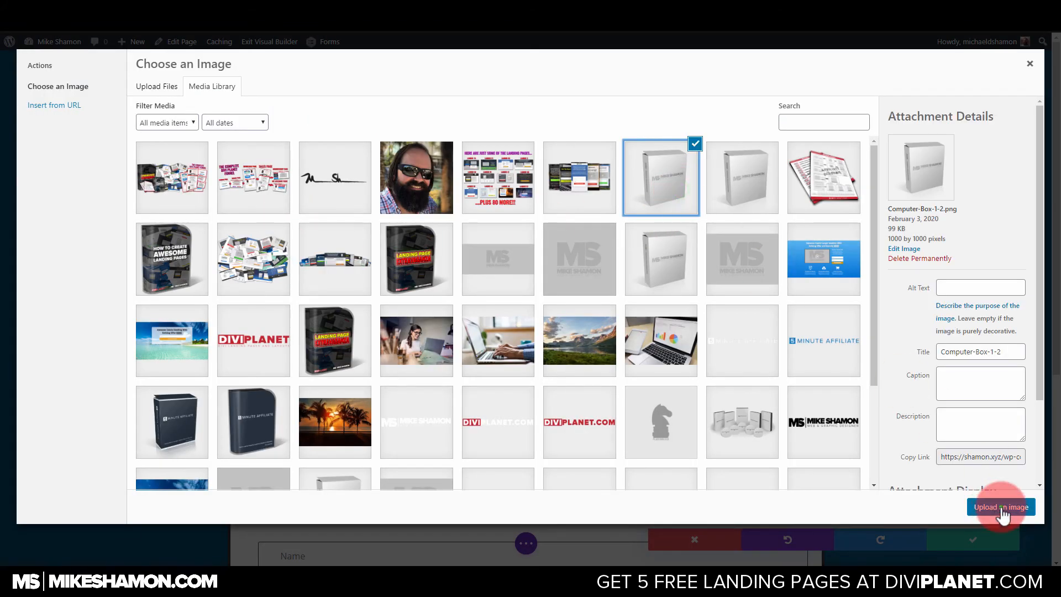
pyautogui.click(1002, 509)
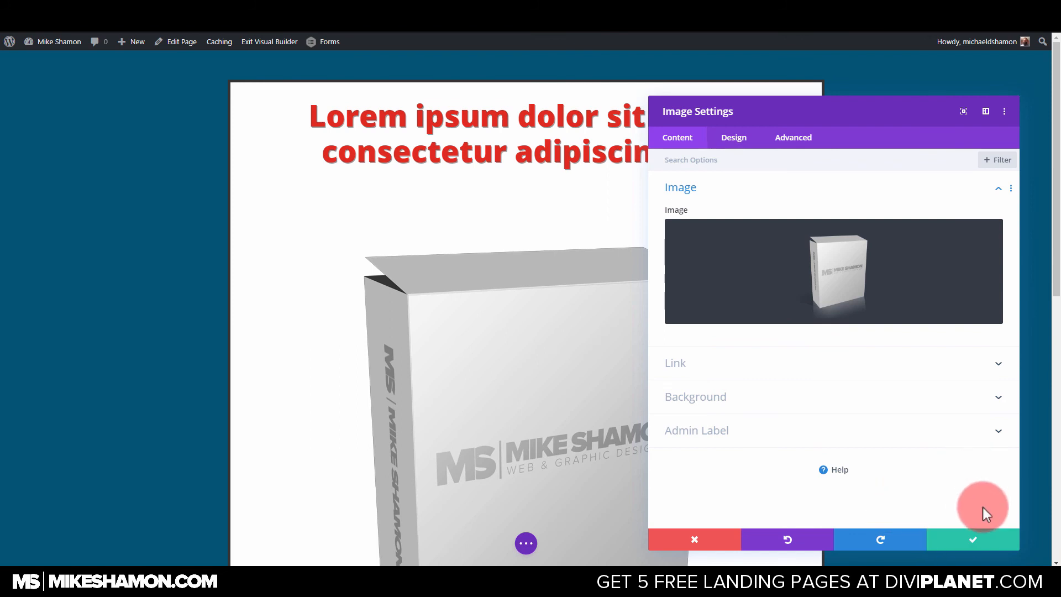
# Set the box image's width to 35%, align it to the centre, and save the image settings.
pyautogui.click(735, 140)
pyautogui.click(711, 229)
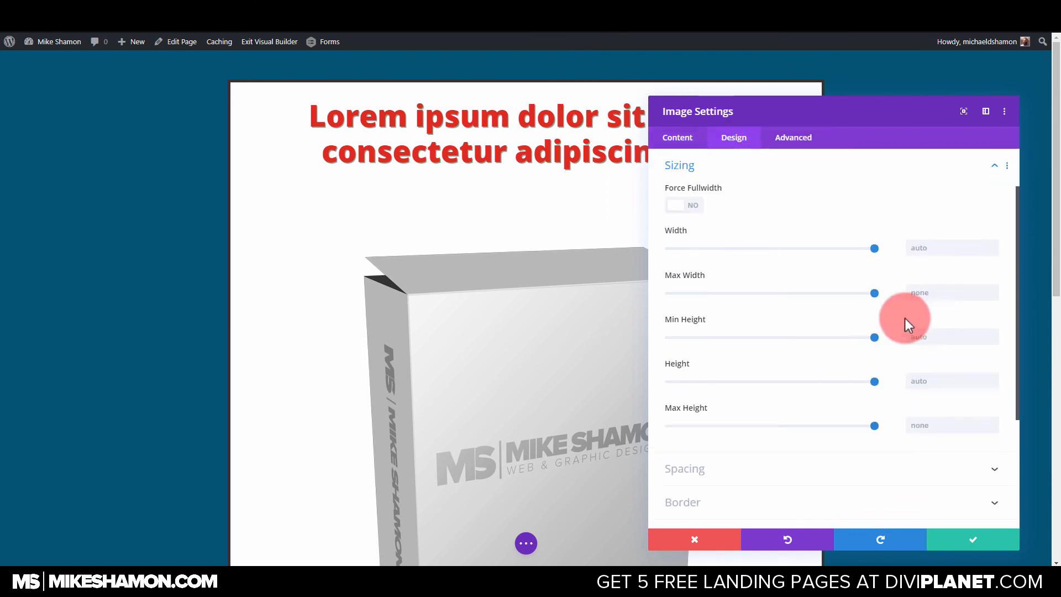
pyautogui.moveTo(873, 246); pyautogui.dragTo(741, 256)
pyautogui.click(833, 337)
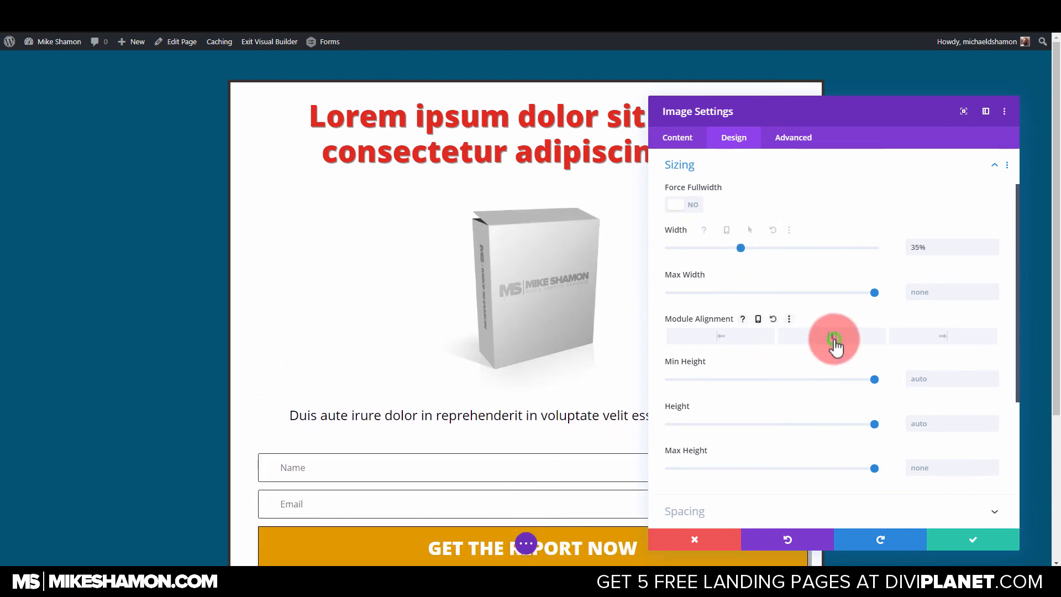
pyautogui.click(954, 537)
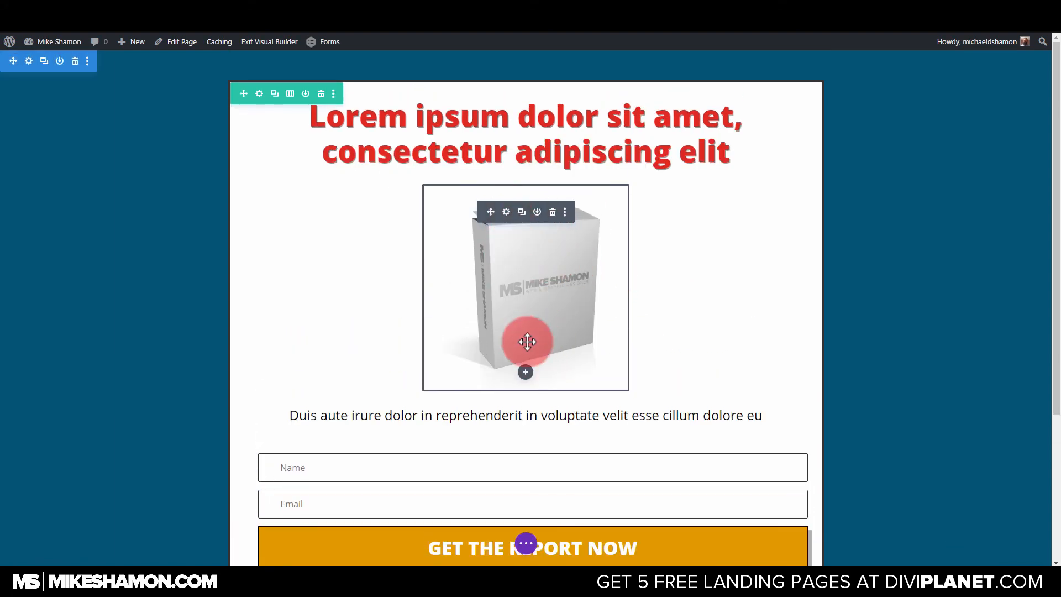
# Replace the box image with a default Video module below the heading, and remove that video module again.
pyautogui.click(553, 212)
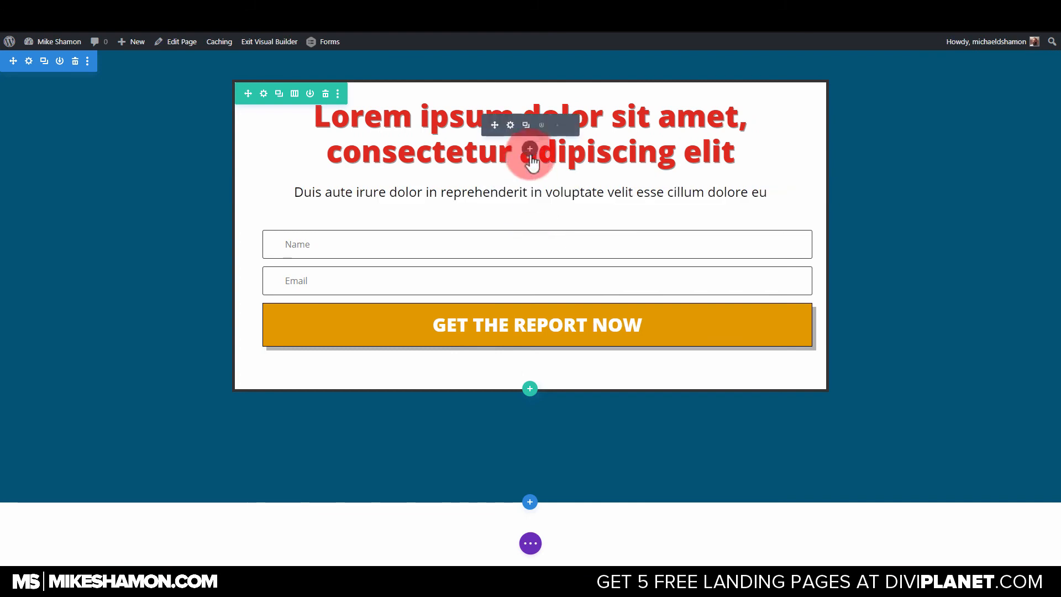
pyautogui.click(531, 149)
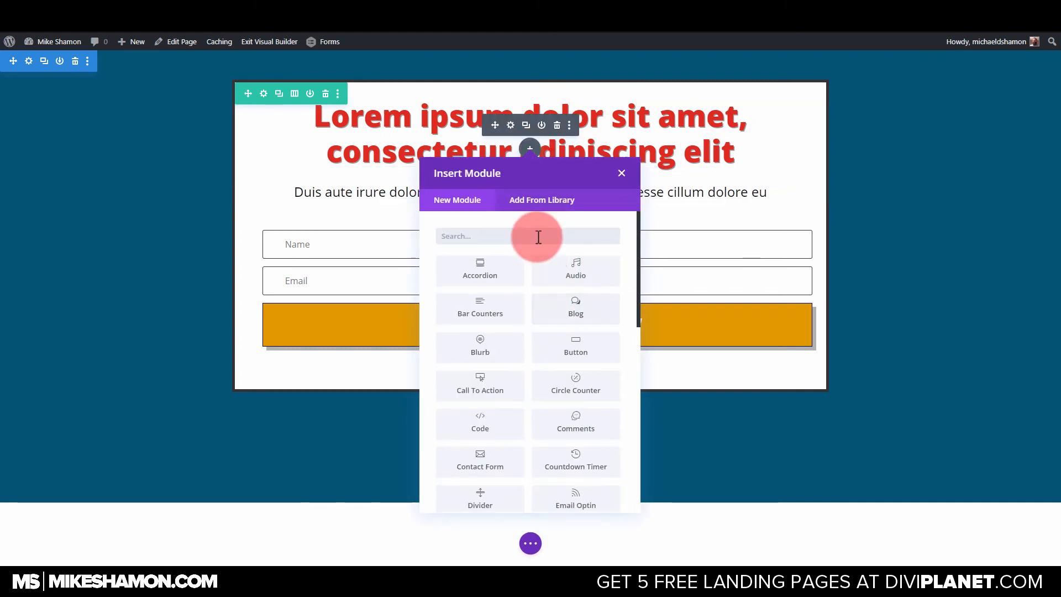
pyautogui.write('vide')
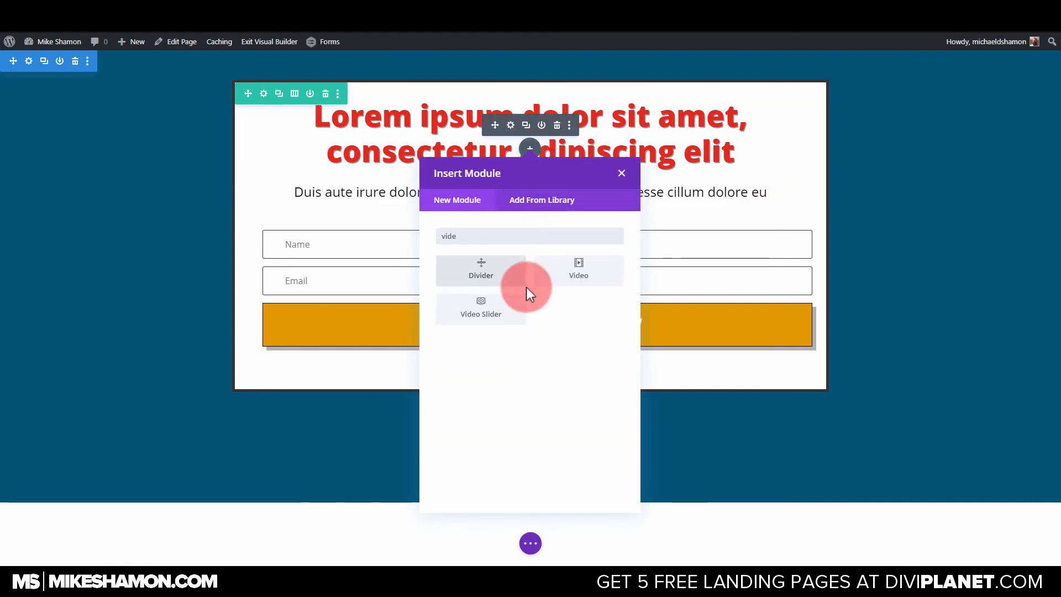
pyautogui.click(606, 277)
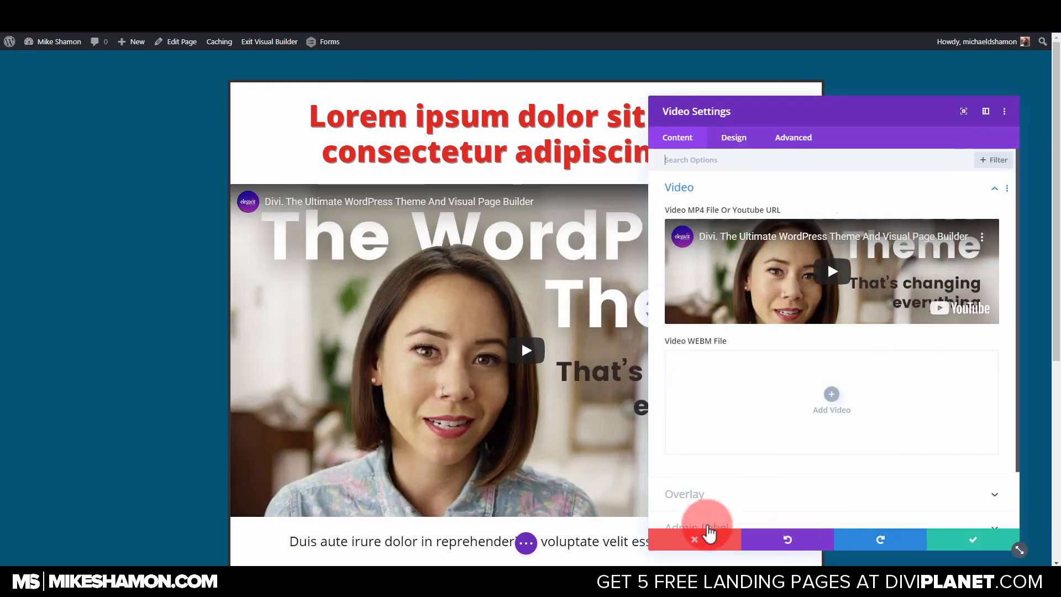
pyautogui.click(698, 539)
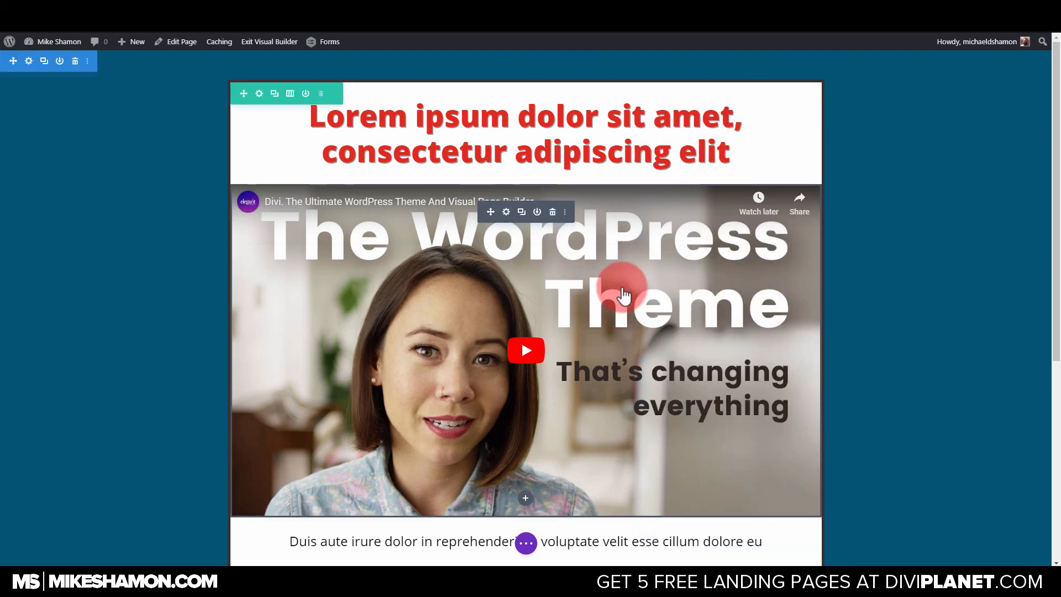
pyautogui.click(552, 213)
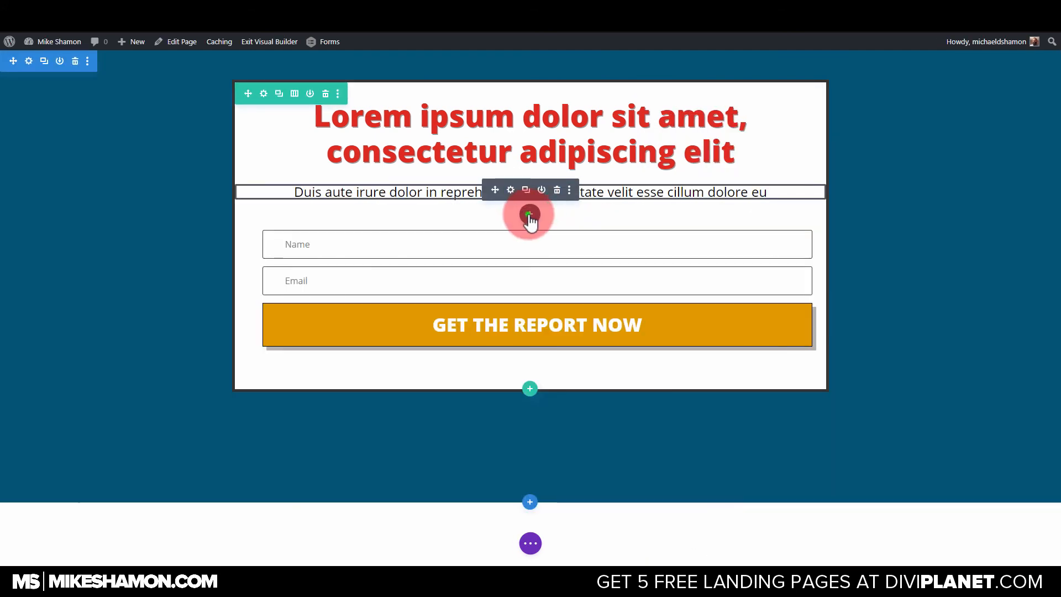
# Add the saved Video 2 module from the library and move it between the heading and the text line.
pyautogui.click(530, 215)
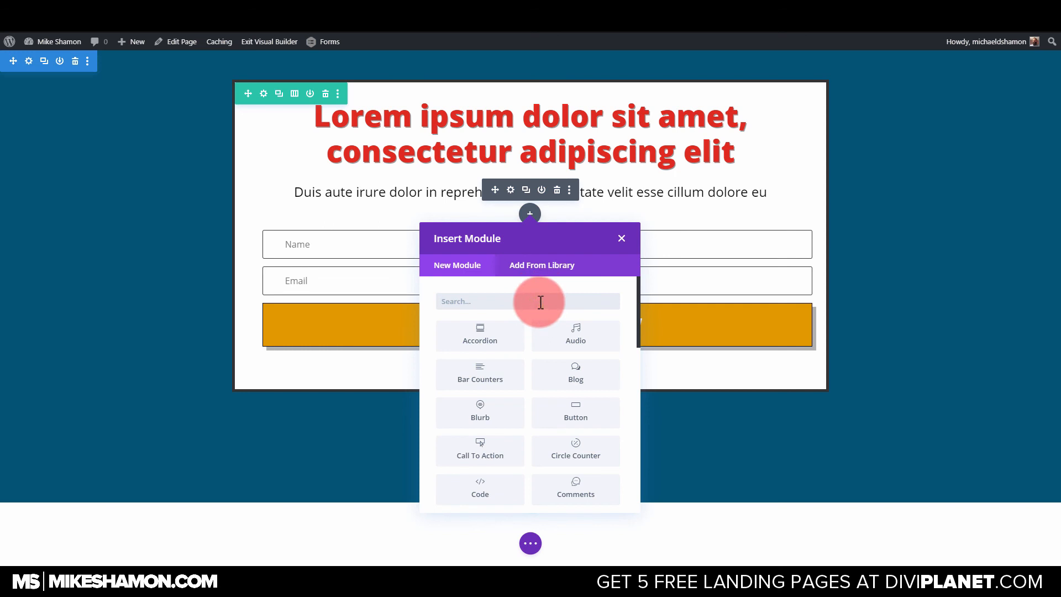
pyautogui.write('vi')
pyautogui.click(524, 267)
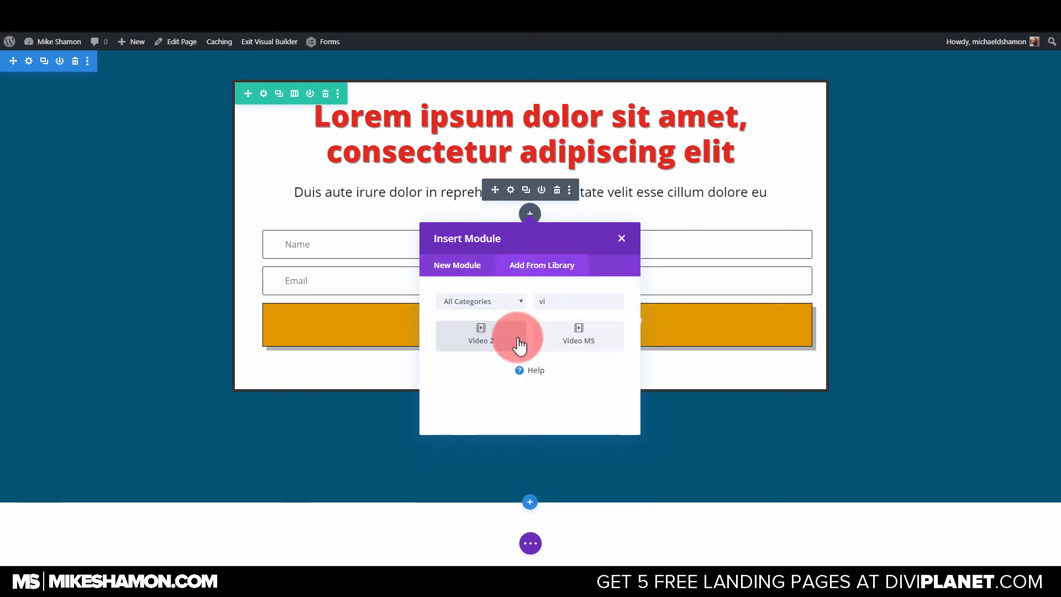
pyautogui.click(484, 339)
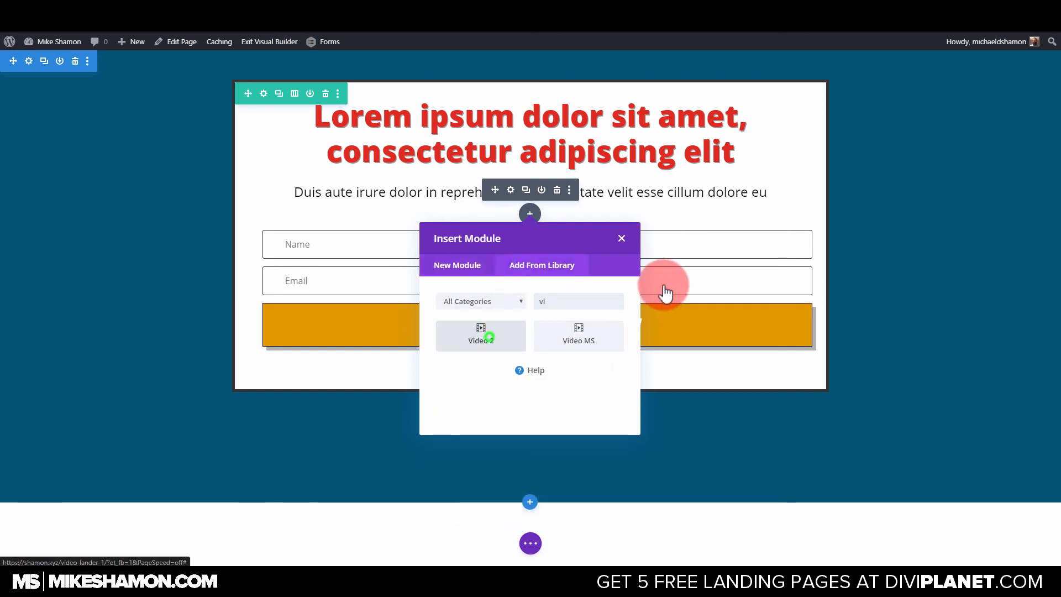
pyautogui.moveTo(492, 244); pyautogui.dragTo(494, 181)
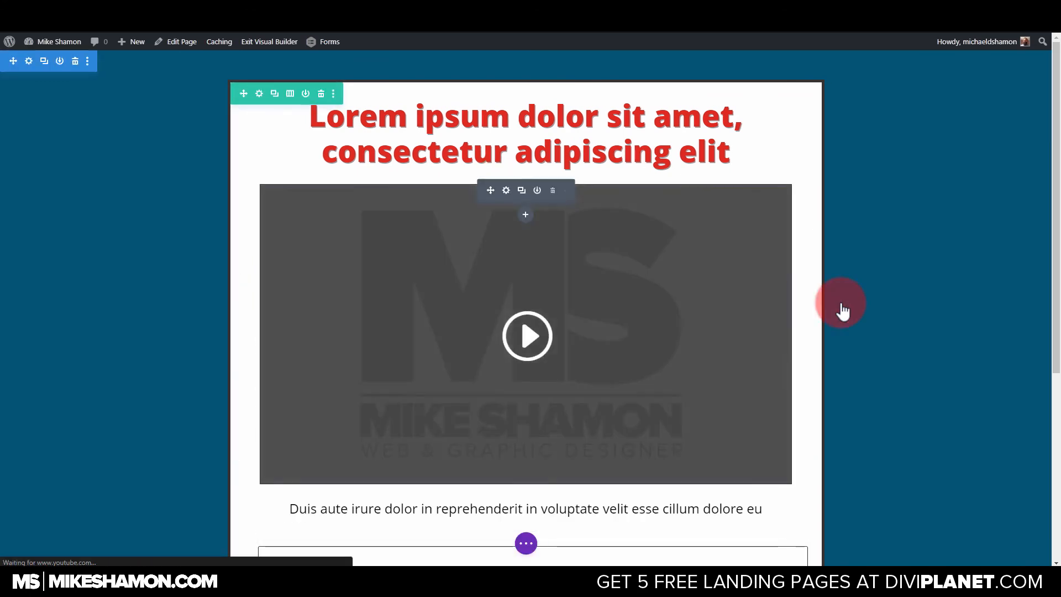
# Review the page layout from the heading and video down to the optin form.
pyautogui.scroll(-2, 918, 299)
pyautogui.scroll(-3, 918, 300)
pyautogui.scroll(5, 917, 298)
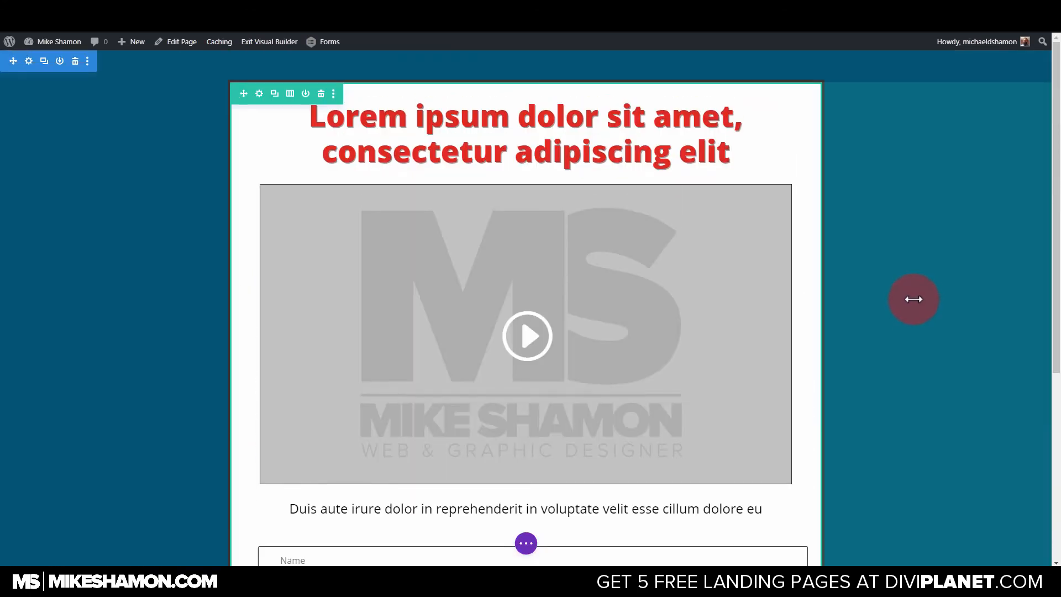
pyautogui.scroll(-2, 845, 297)
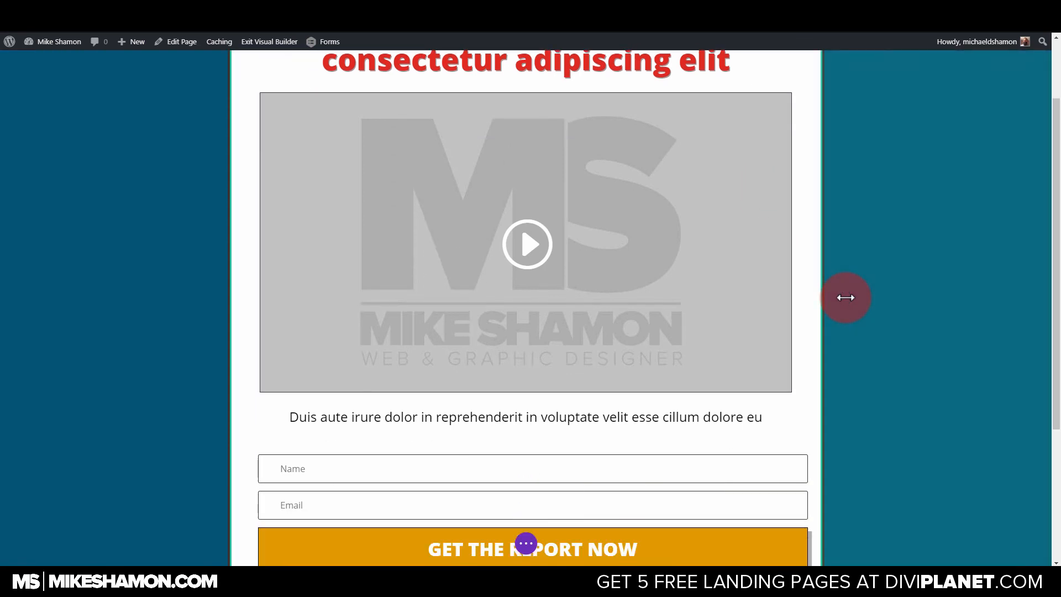
pyautogui.scroll(2, 971, 230)
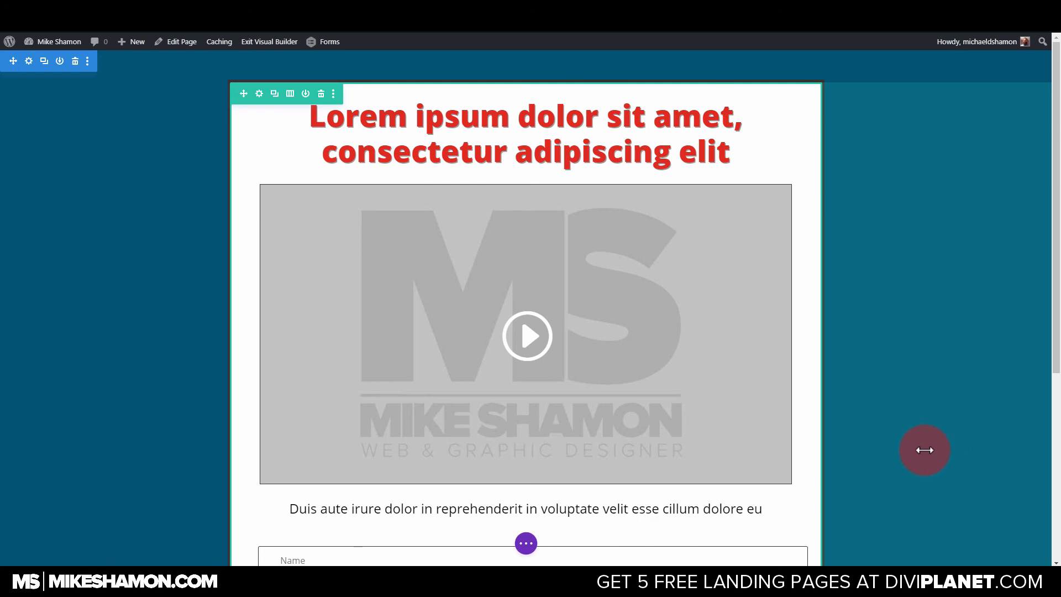
pyautogui.moveTo(1056, 354); pyautogui.dragTo(1050, 296)
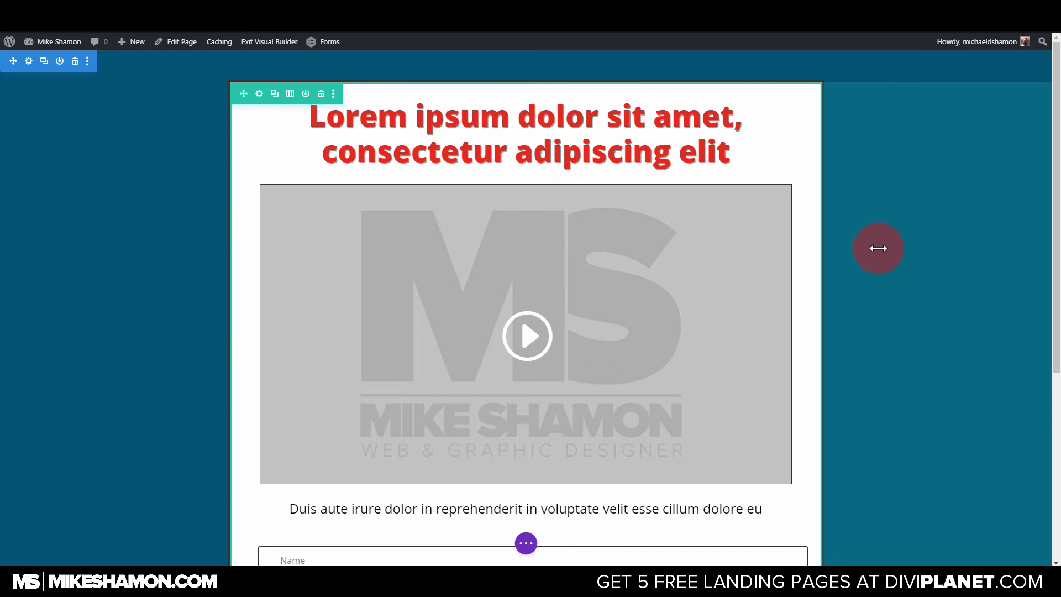
pyautogui.moveTo(1057, 268); pyautogui.dragTo(1057, 312)
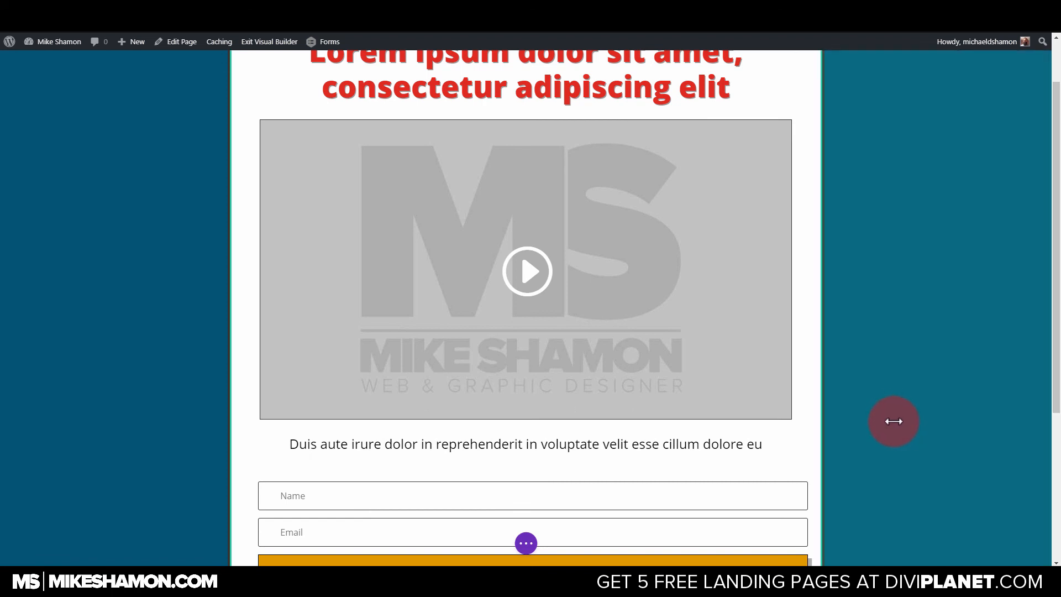
pyautogui.scroll(1, 531, 304)
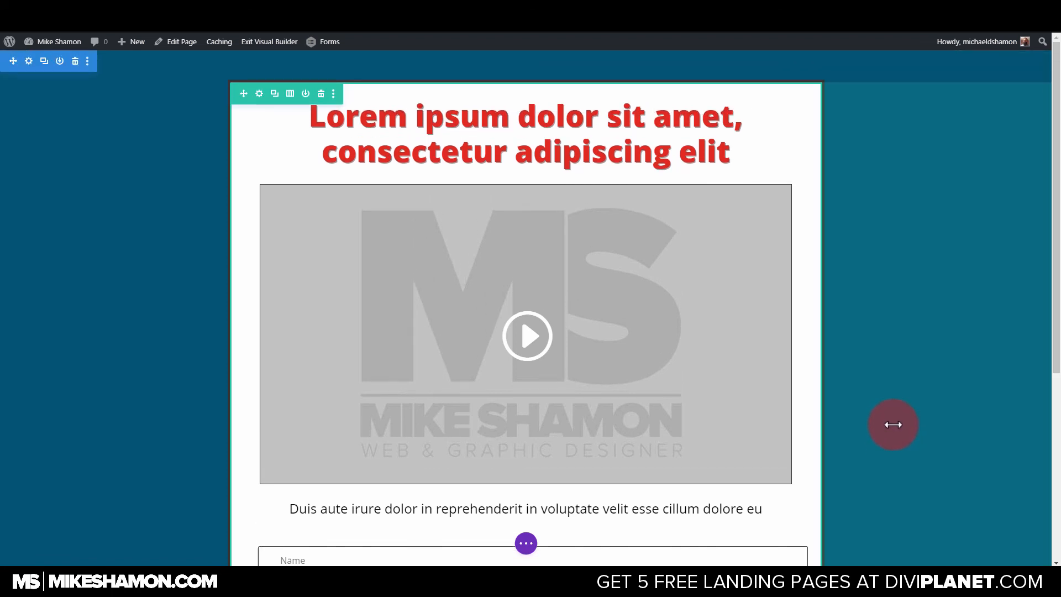